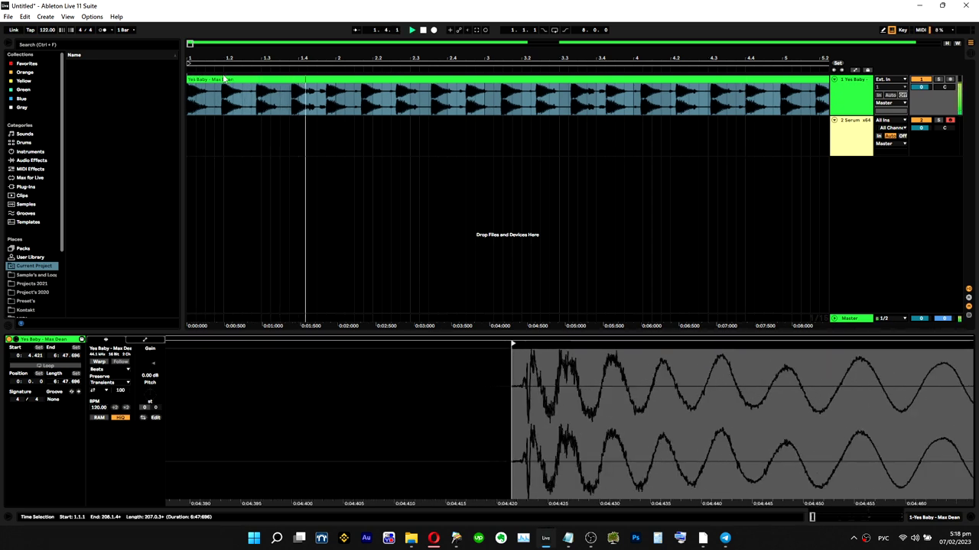
Step: Set the project tempo to 130 BPM and turn on the metronome
click(47, 30)
text(126)
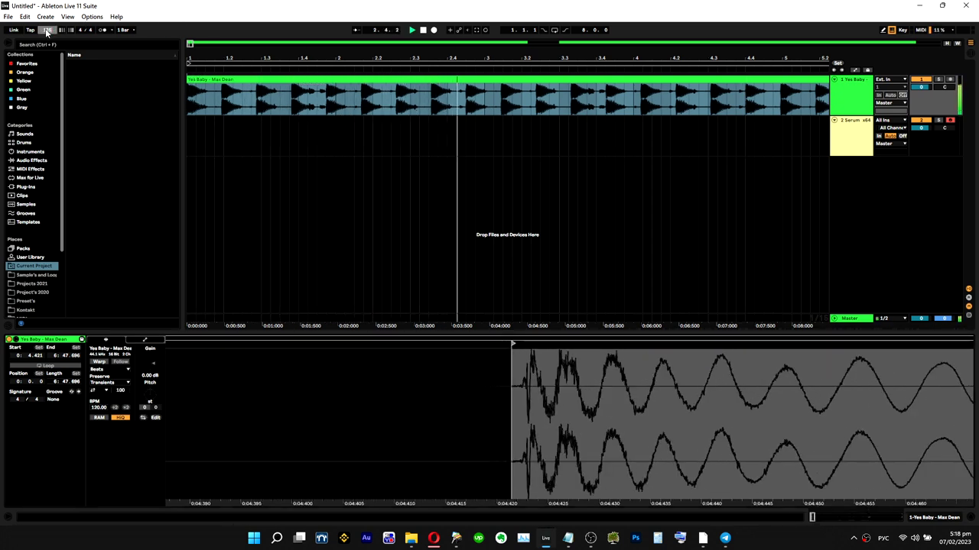
key(Return)
key(Up)
key(Up)
key(Up)
key(Up)
key(Up)
scroll(47, 30, down, 7)
click(103, 30)
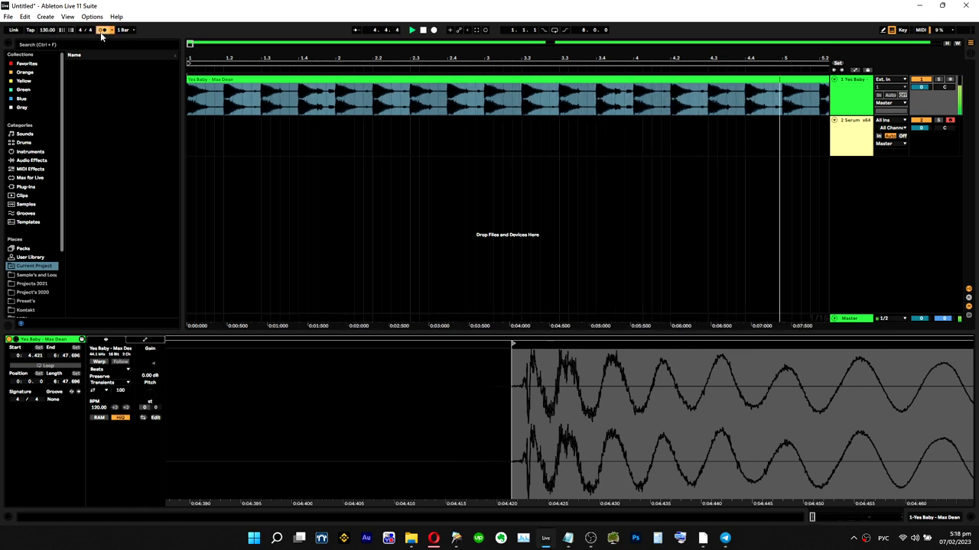
Step: Examine the opening of the Yes Baby clip and play it from the section change at bar 33
drag(250, 60, 251, 15)
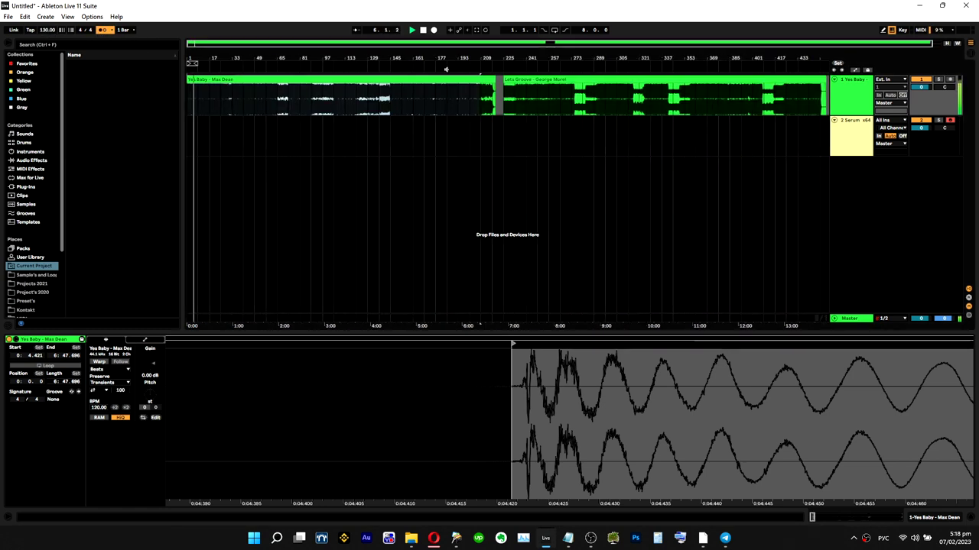
double_click(466, 77)
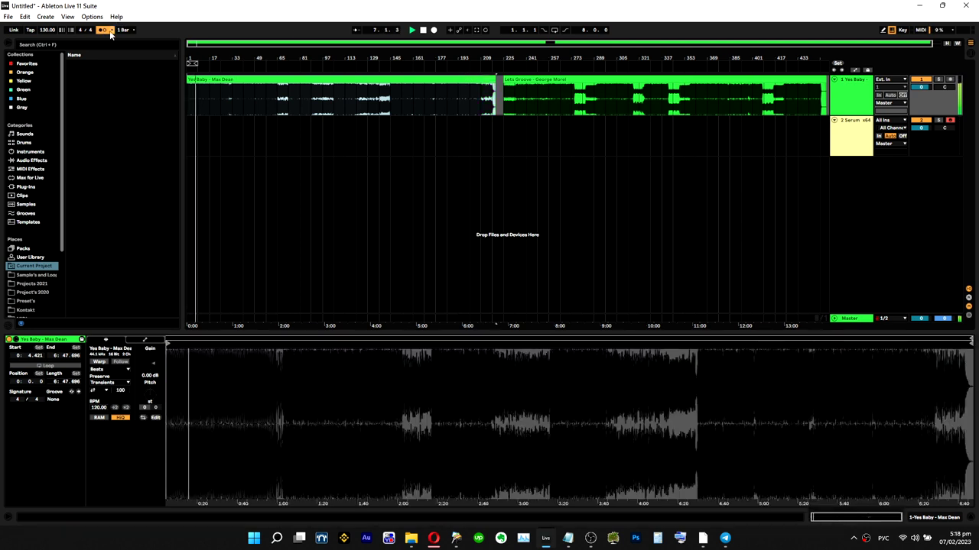
drag(202, 62, 202, 127)
click(257, 113)
click(600, 91)
drag(625, 63, 321, 61)
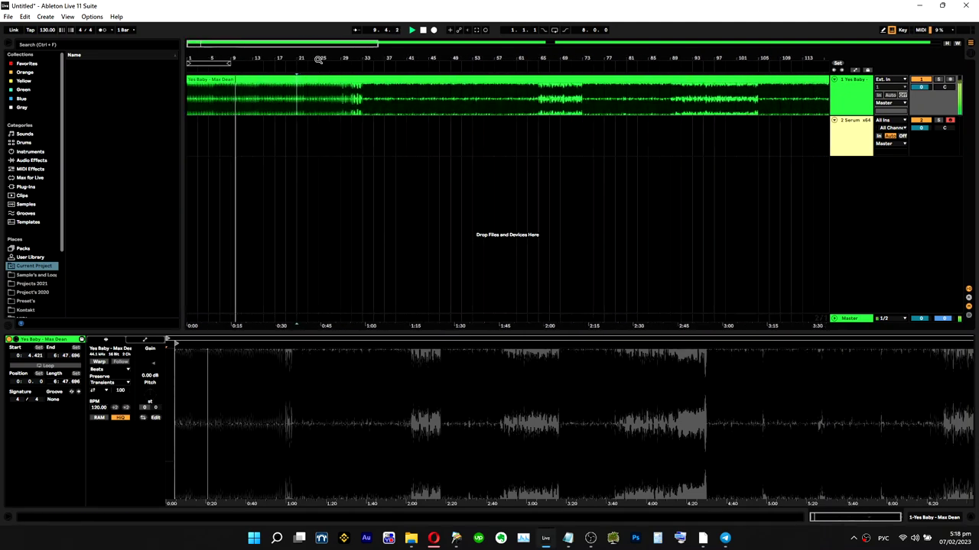
click(361, 130)
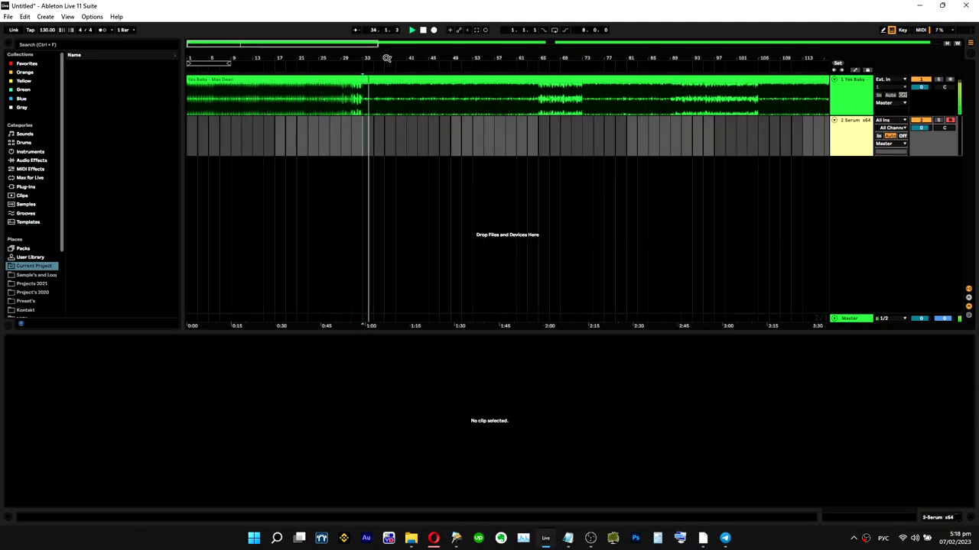
drag(375, 58, 433, 99)
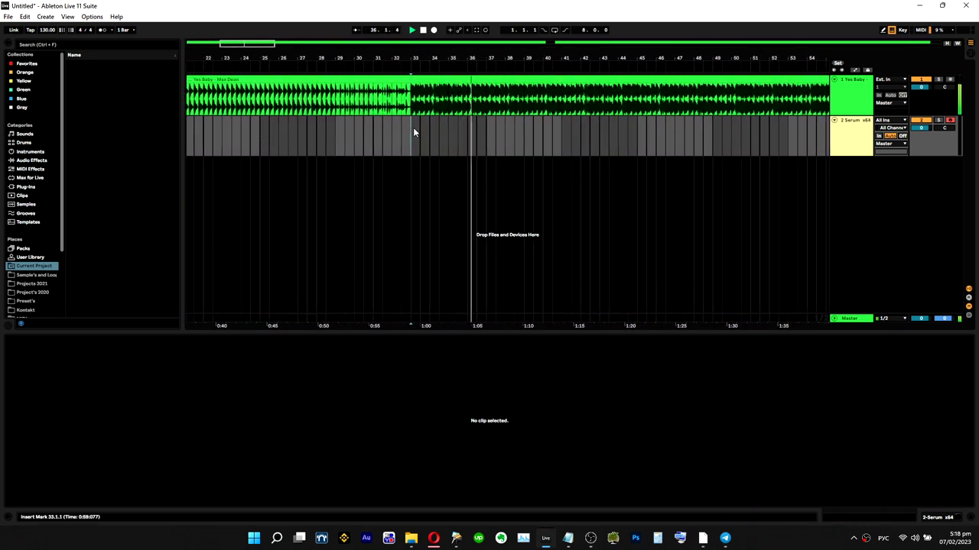
Step: Examine other sections across both reference songs, playing from bar 145 and near the end at bar 425
double_click(854, 137)
click(481, 79)
click(416, 101)
drag(467, 57, 321, 54)
click(466, 100)
click(737, 99)
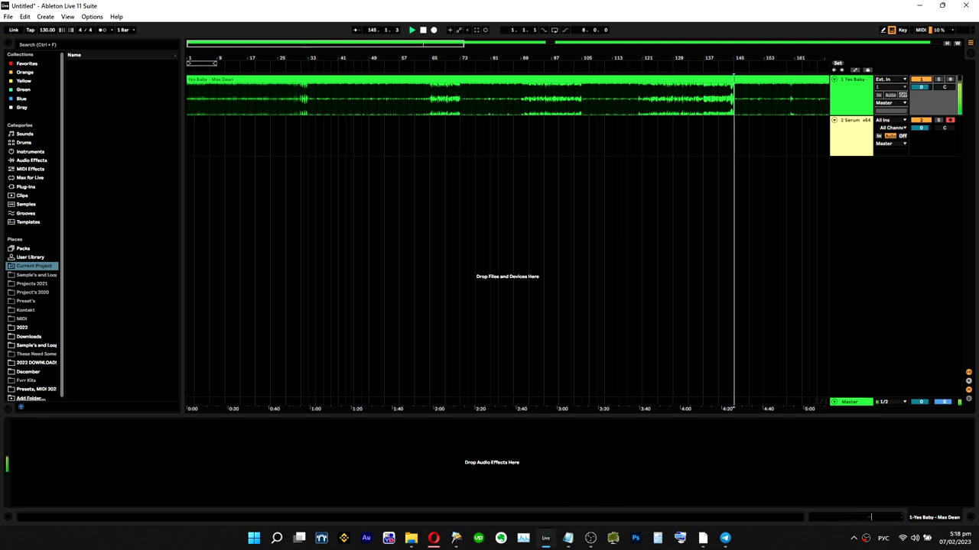
key(minus)
key(minus)
click(786, 97)
key(space)
key(space)
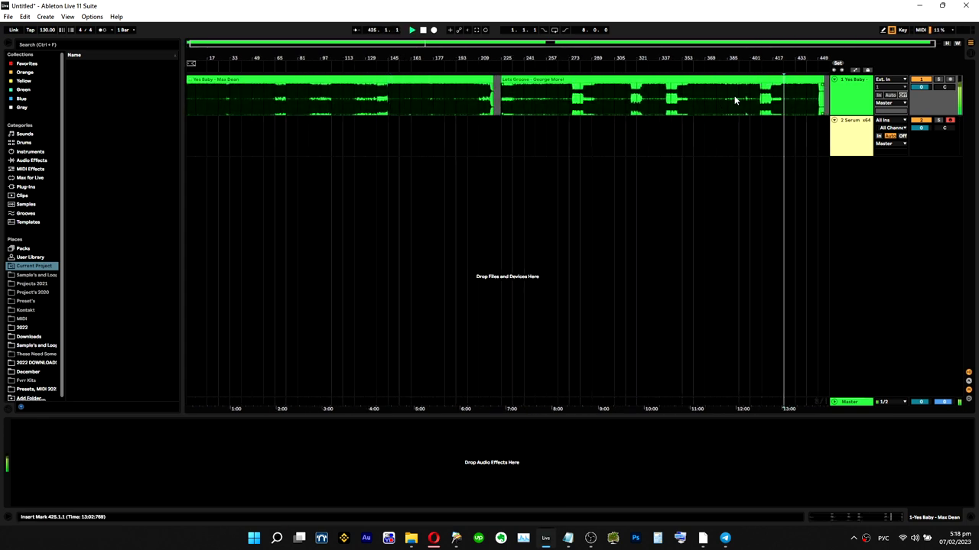
Step: Examine the Yes Baby breakdowns and the end of its intro around bar 31 by playing from several points
click(344, 98)
key(space)
key(space)
click(399, 115)
key(plus)
key(plus)
click(298, 95)
key(plus)
key(plus)
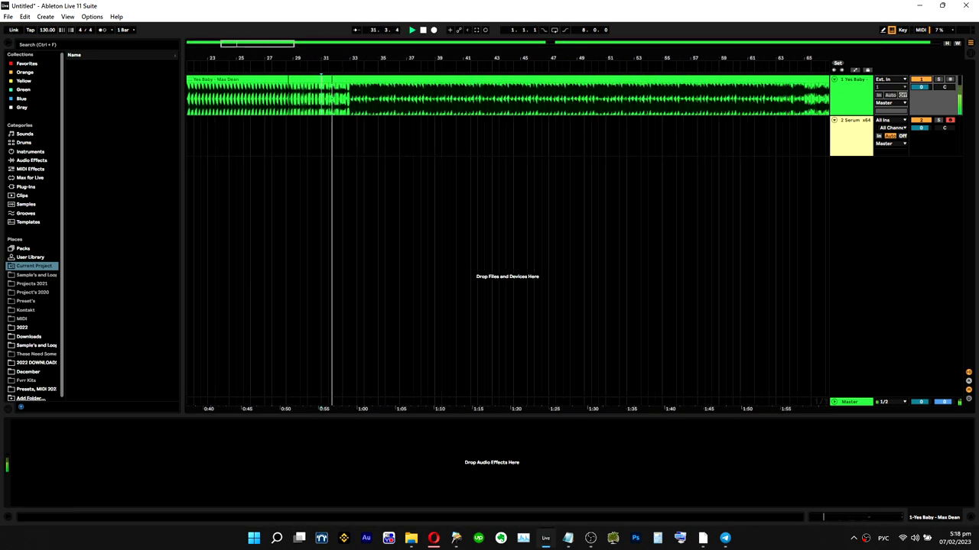
drag(297, 57, 543, 53)
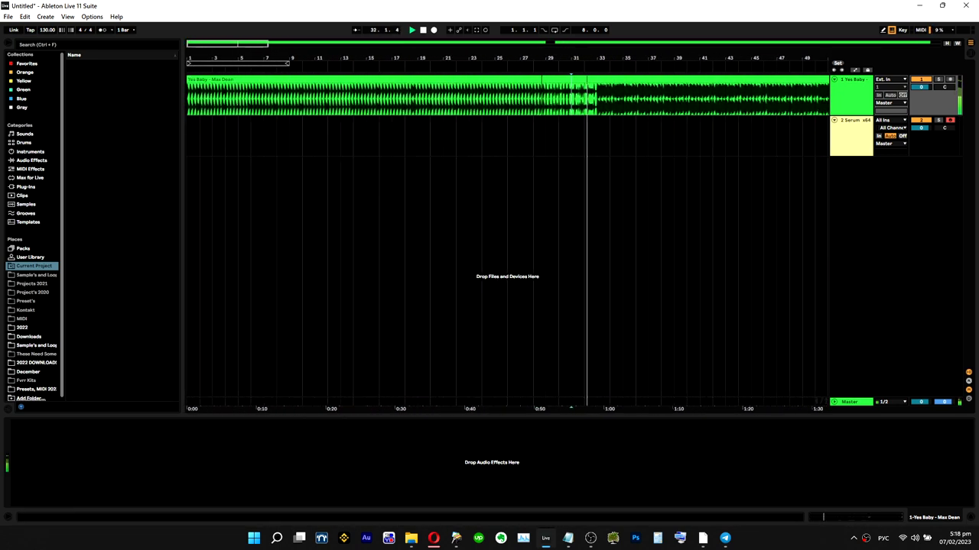
Step: Insert an audio track below the Yes Baby track and copy an eight-bar section of the intro drums onto it at bar 33
click(227, 89)
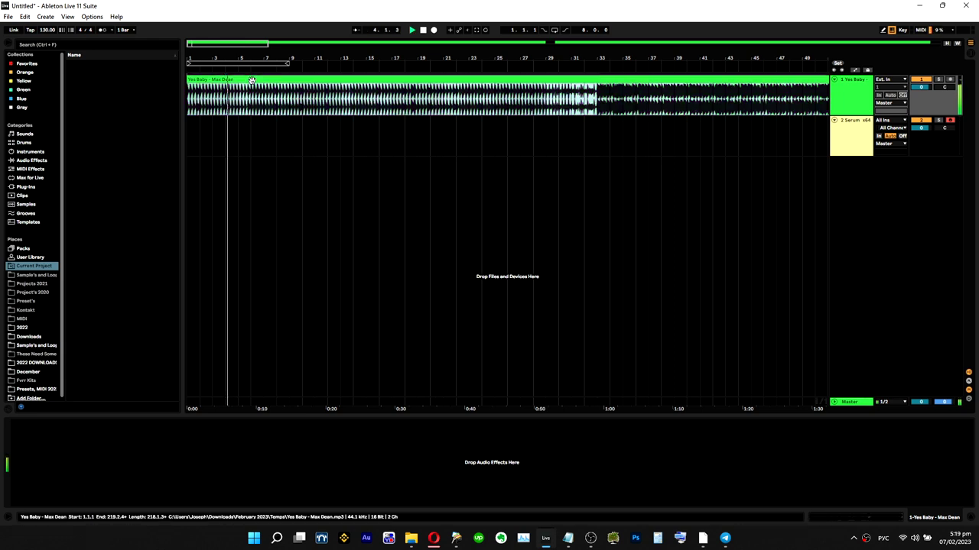
click(599, 123)
key(space)
key(space)
right_click(865, 95)
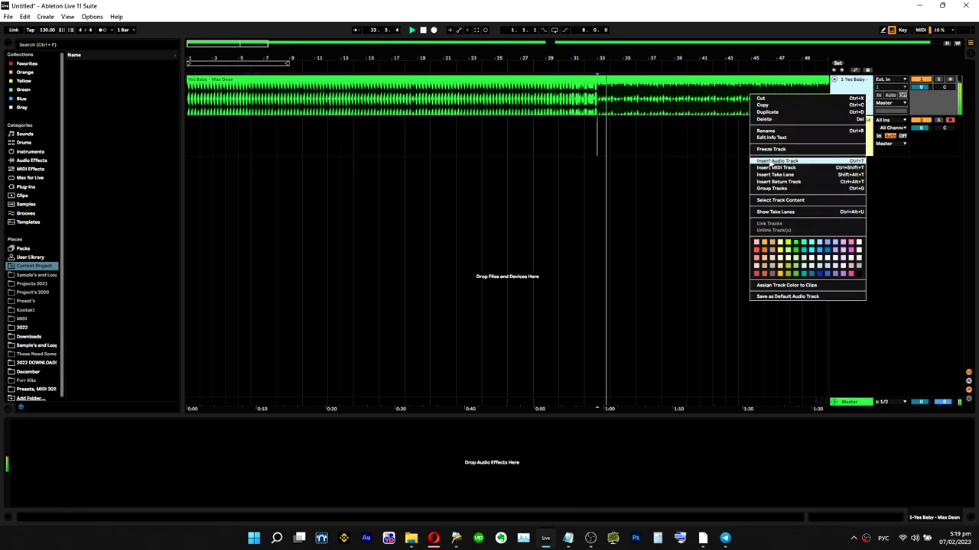
click(772, 161)
drag(288, 99, 617, 128)
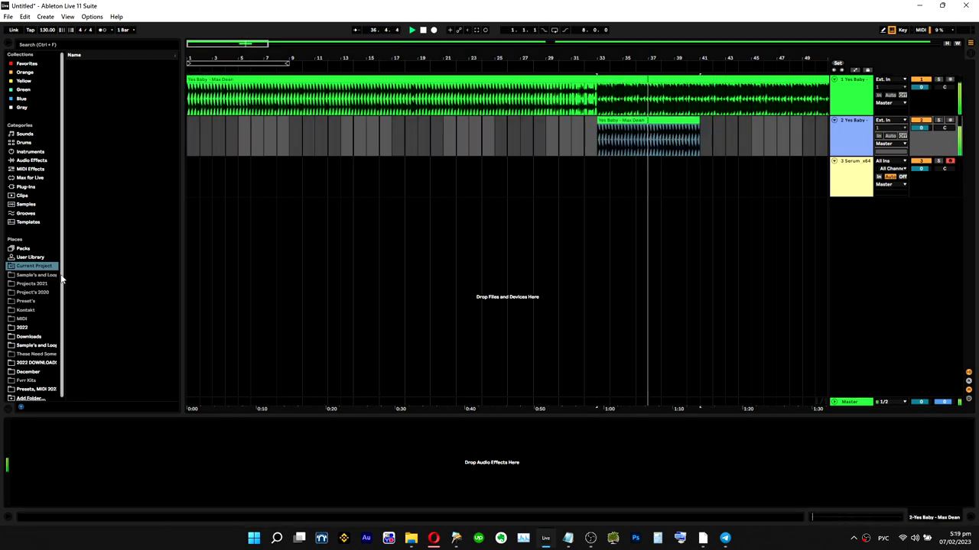
Step: Add the Utility audio effect to the new audio track
click(31, 160)
click(77, 125)
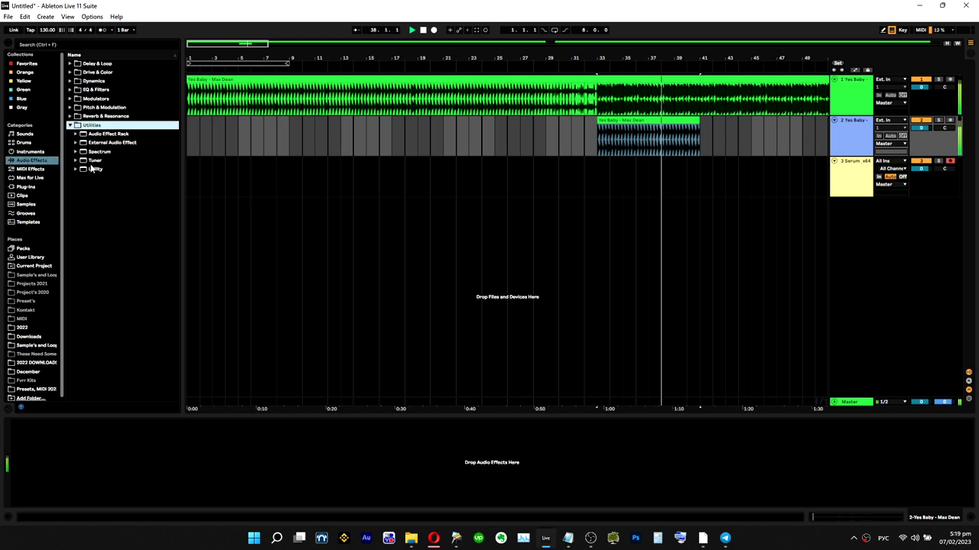
click(92, 169)
double_click(93, 169)
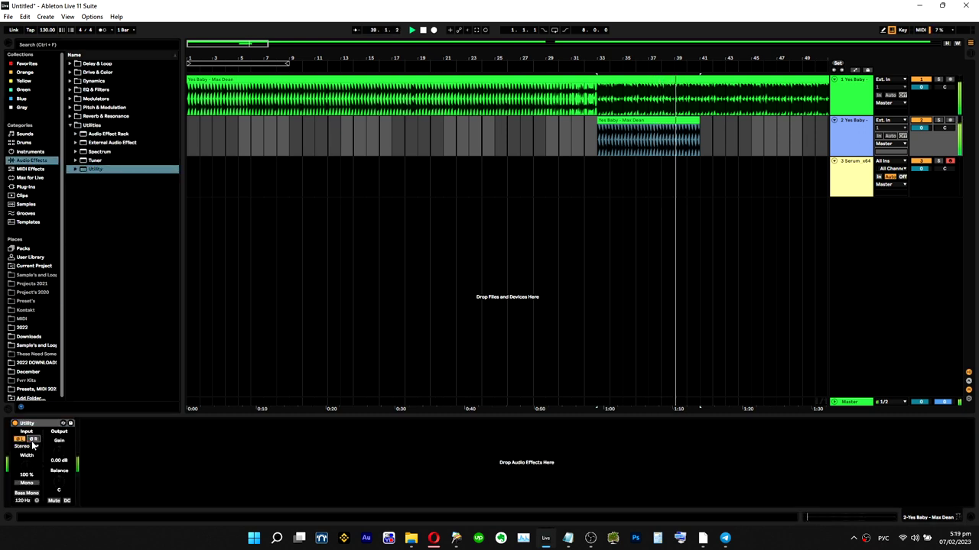
Step: Loop the copied eight-bar clip from bar 33 to bar 41 and place the insert marker at bar 33 on the Serum track
right_click(682, 146)
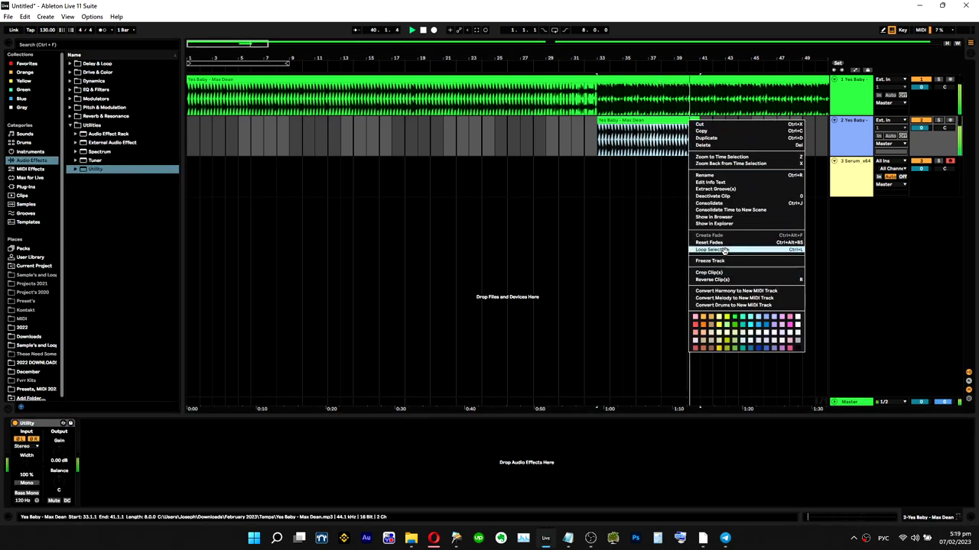
click(721, 253)
click(596, 188)
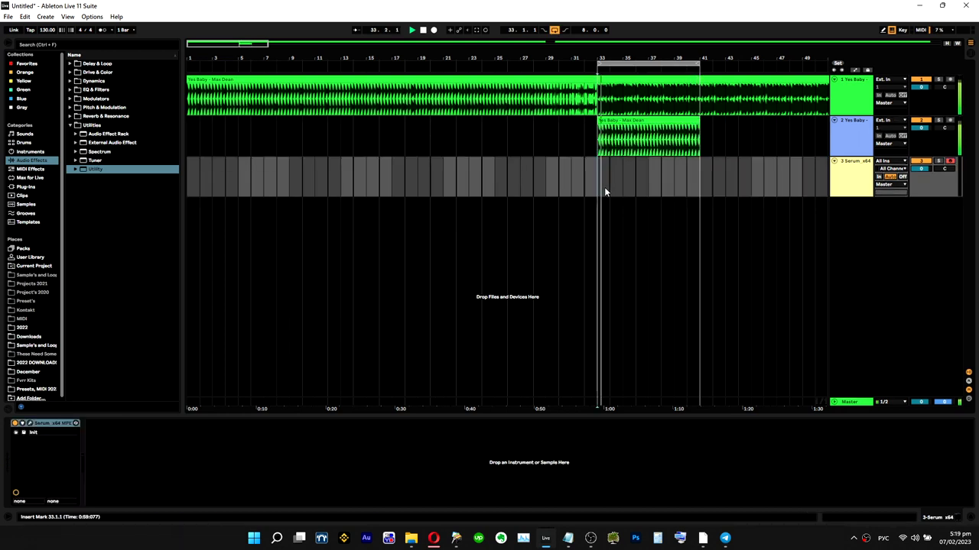
Step: Add the favourite plug-in Kickstart-64bit after Serum on the Serum track and close its window
click(851, 153)
click(841, 178)
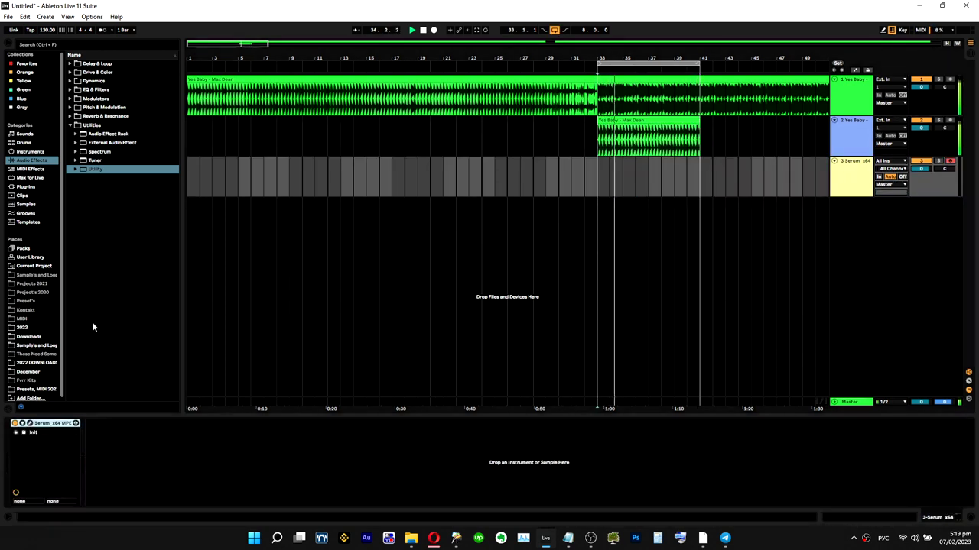
click(30, 64)
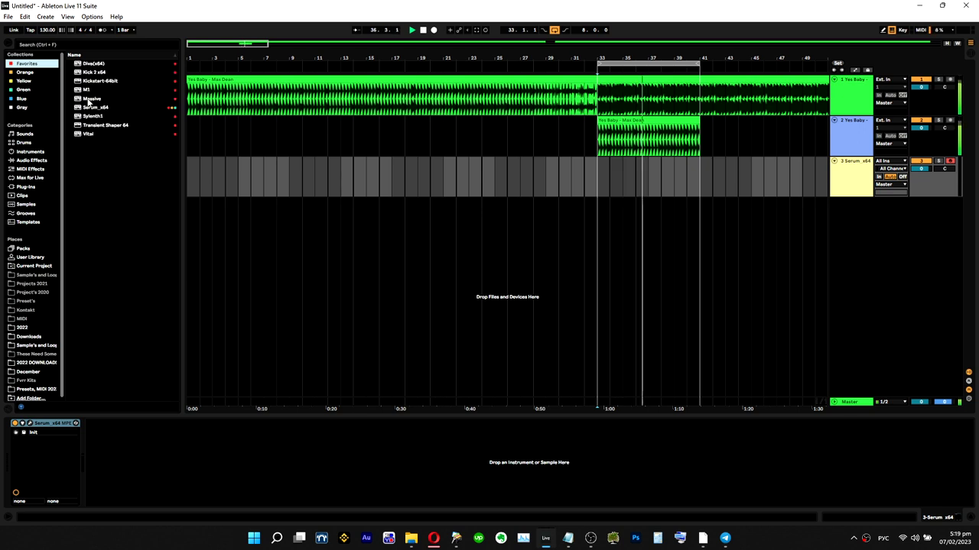
click(96, 81)
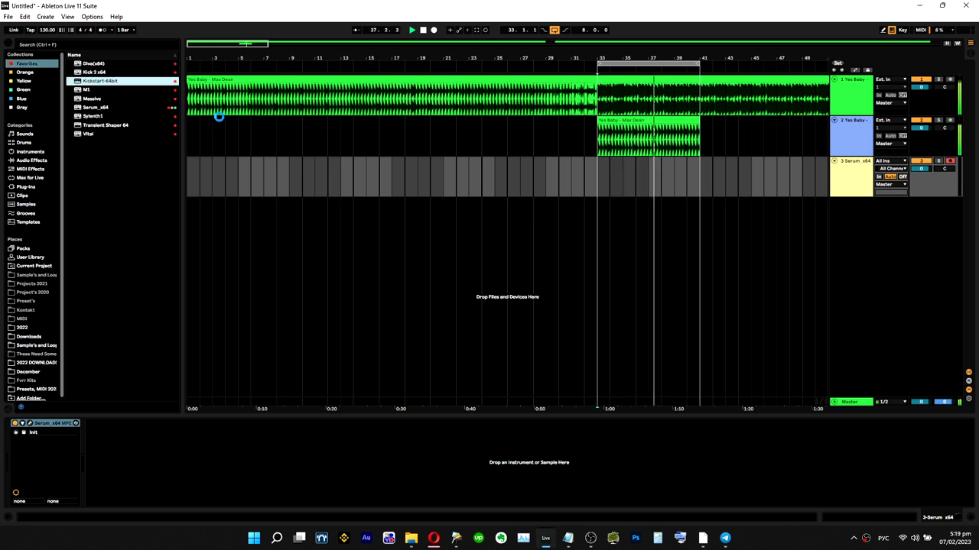
drag(192, 51, 514, 251)
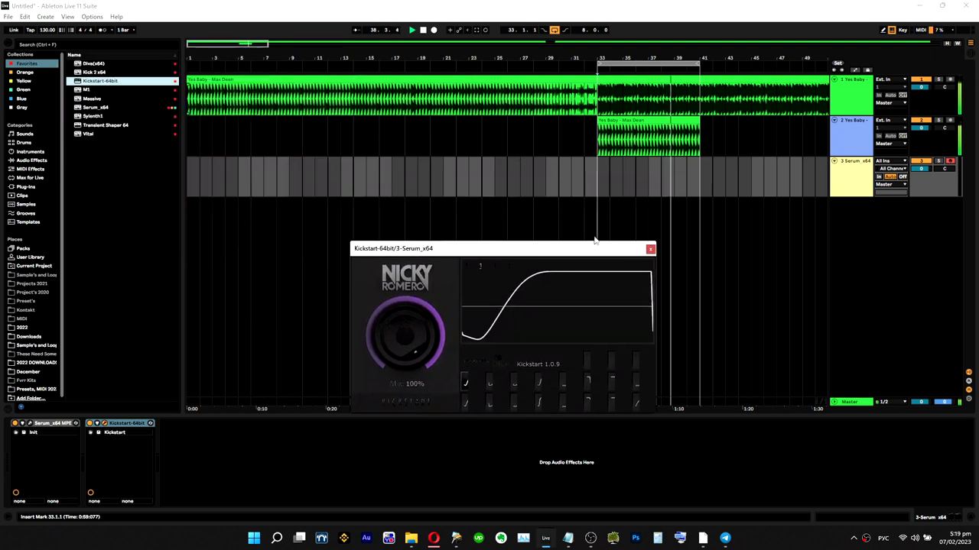
click(650, 248)
Step: Extend the copied drum clip to bar 65 and set the arrangement loop from bar 33 to bar 65
click(649, 145)
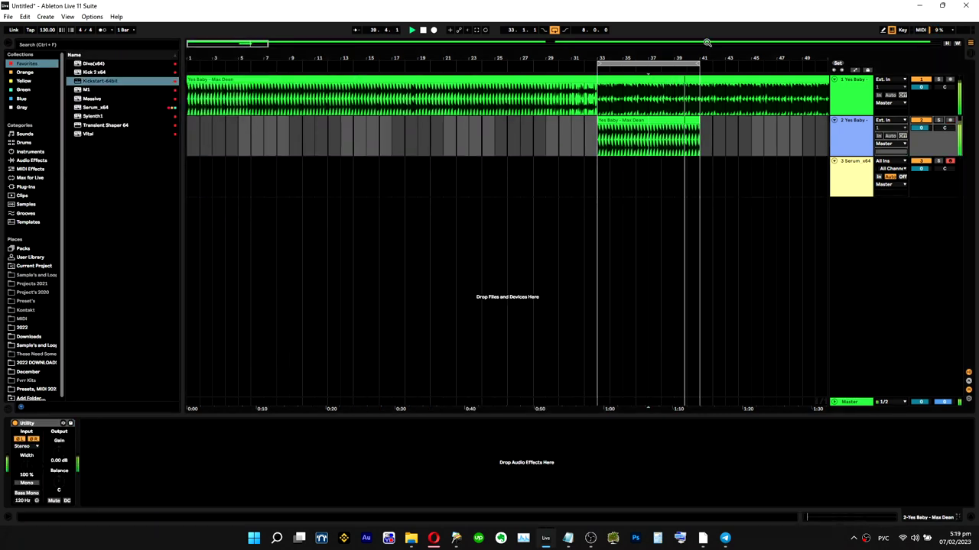
click(673, 62)
click(632, 120)
drag(659, 62, 762, 63)
drag(698, 120, 802, 124)
drag(780, 60, 746, 67)
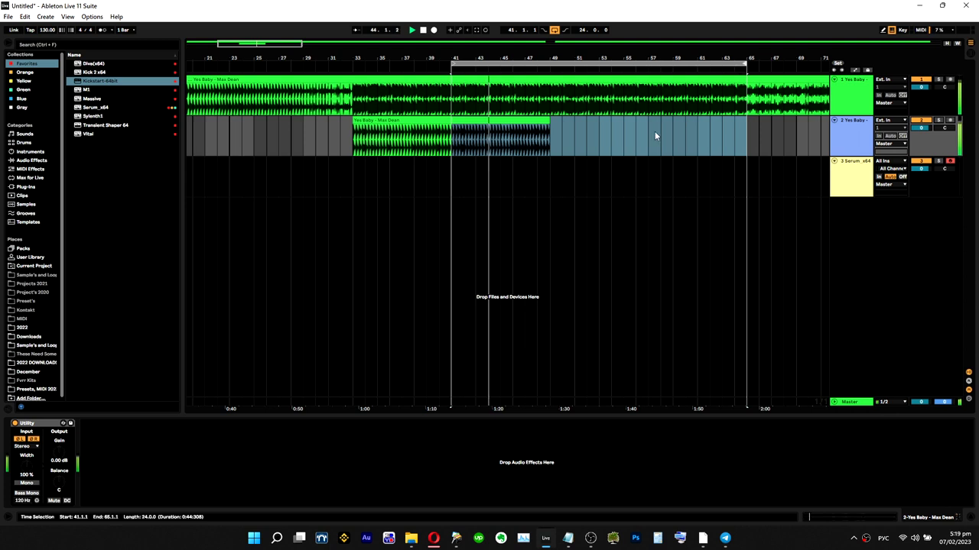
drag(555, 120, 740, 130)
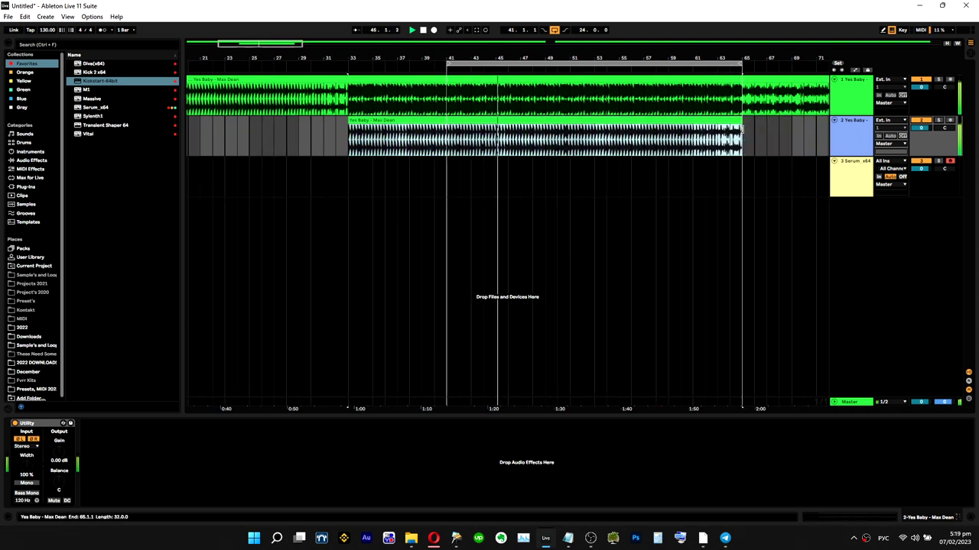
drag(447, 64, 349, 76)
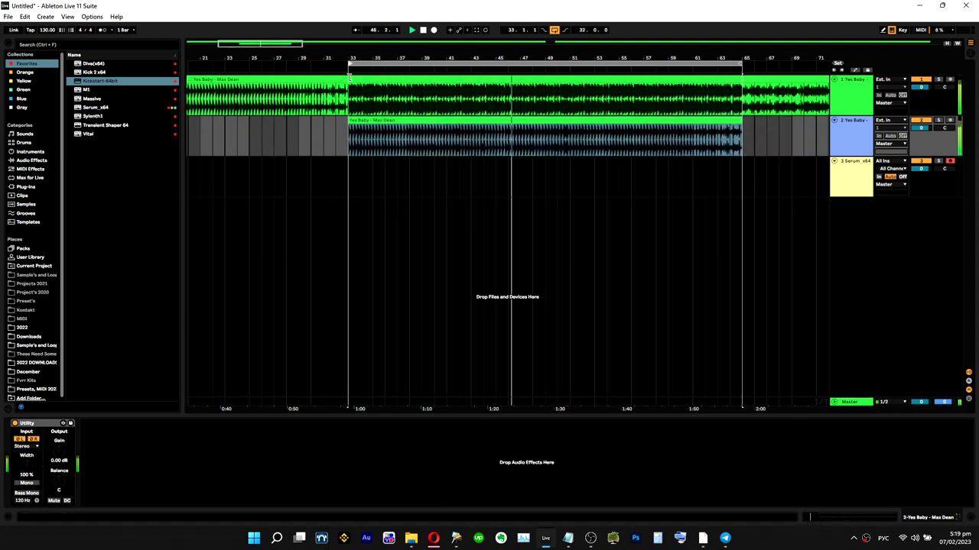
Step: Create an empty two-bar MIDI clip at bar 33 on the Serum track and extend it to bar 65
drag(349, 170, 365, 169)
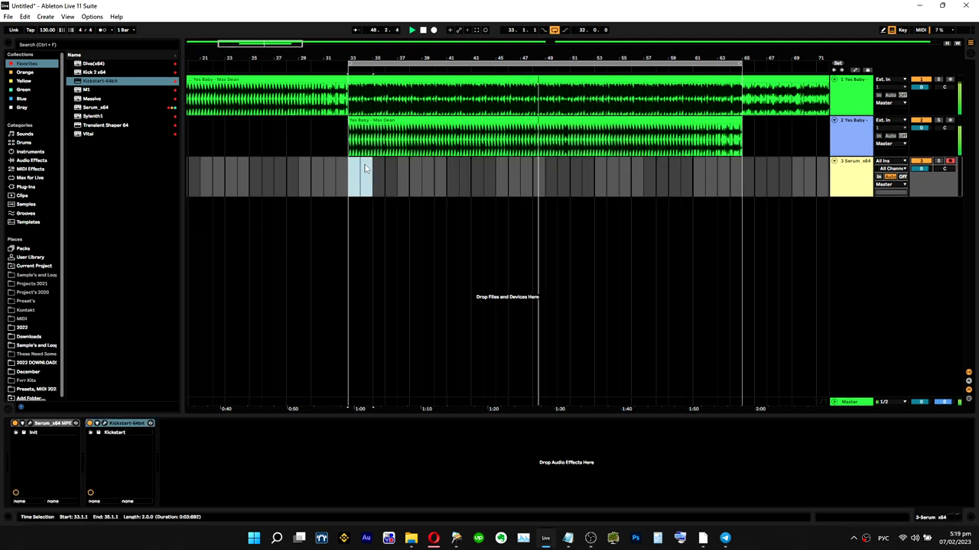
right_click(365, 168)
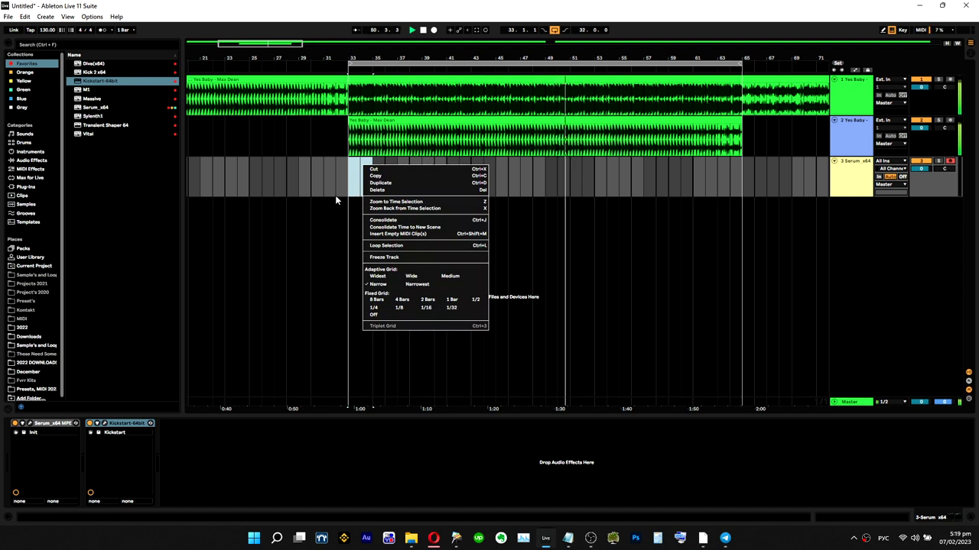
click(656, 122)
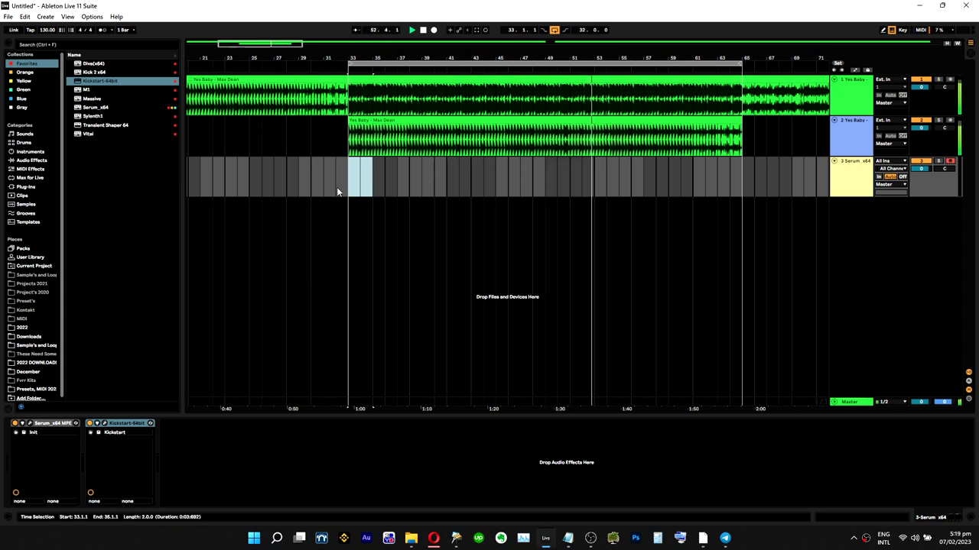
double_click(361, 170)
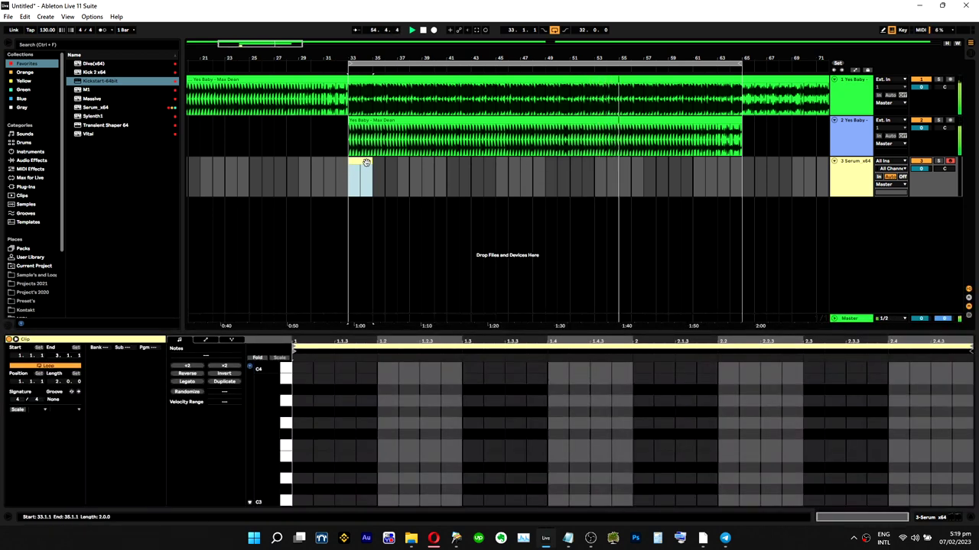
drag(411, 162, 741, 162)
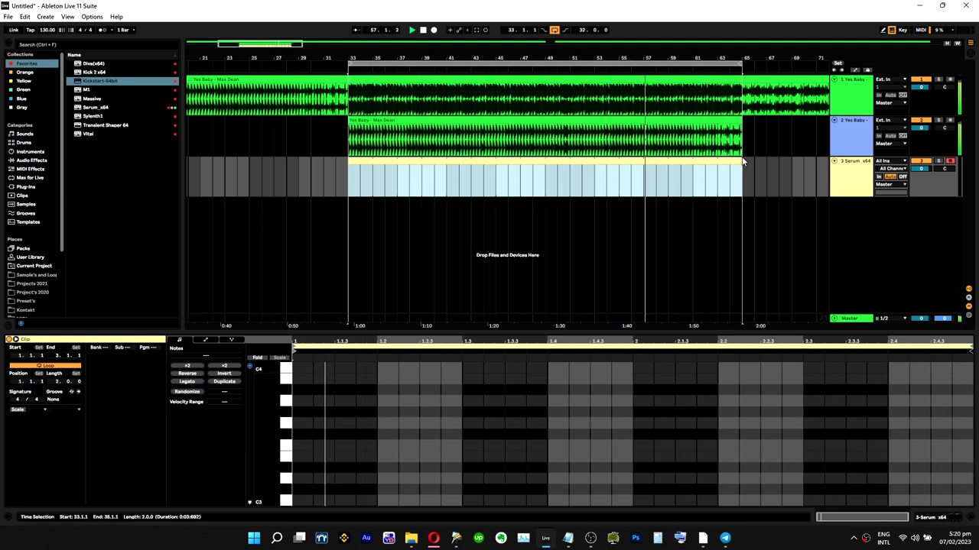
Step: Enter key mapping mode and group the two Yes Baby audio tracks
double_click(852, 164)
click(902, 30)
click(847, 134)
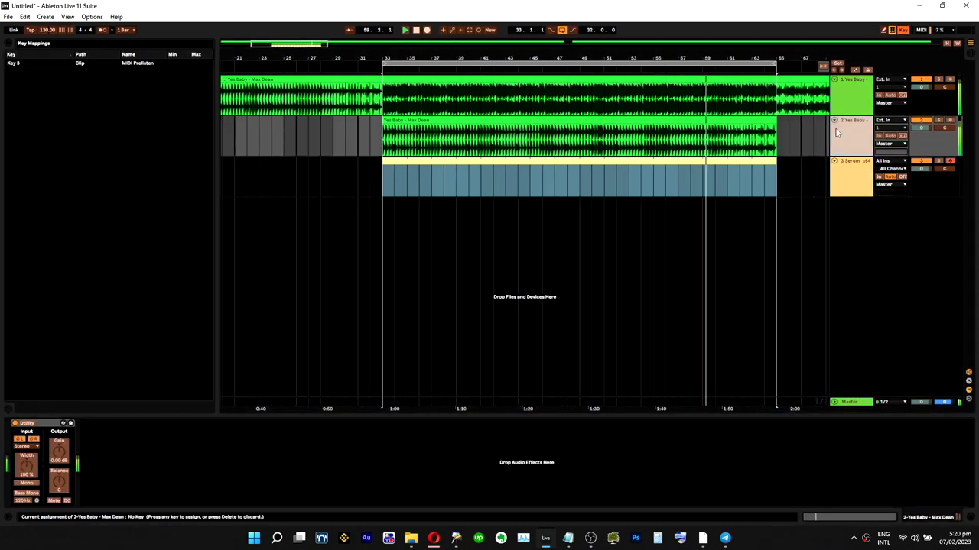
right_click(842, 101)
click(886, 176)
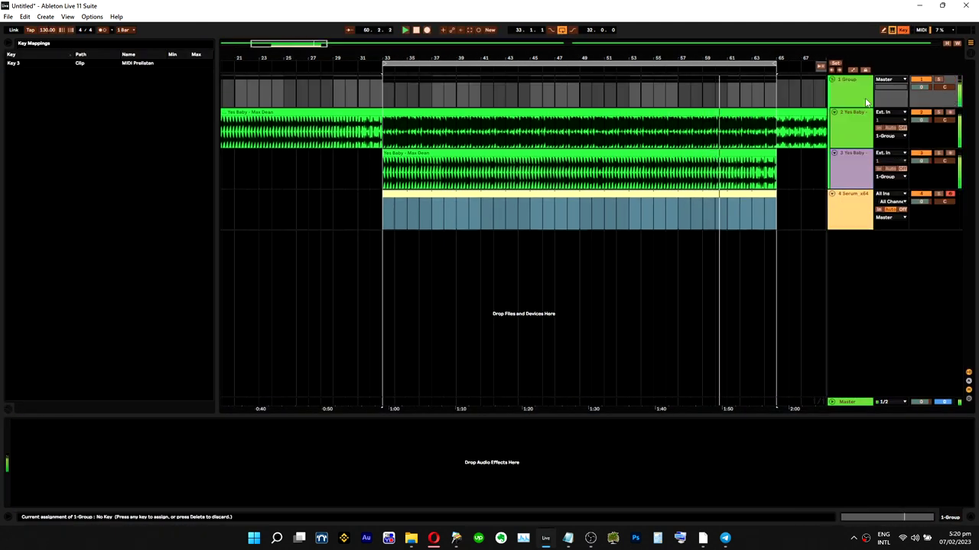
Step: Map the computer key 1 to the group's track activator and leave key mapping mode
click(939, 80)
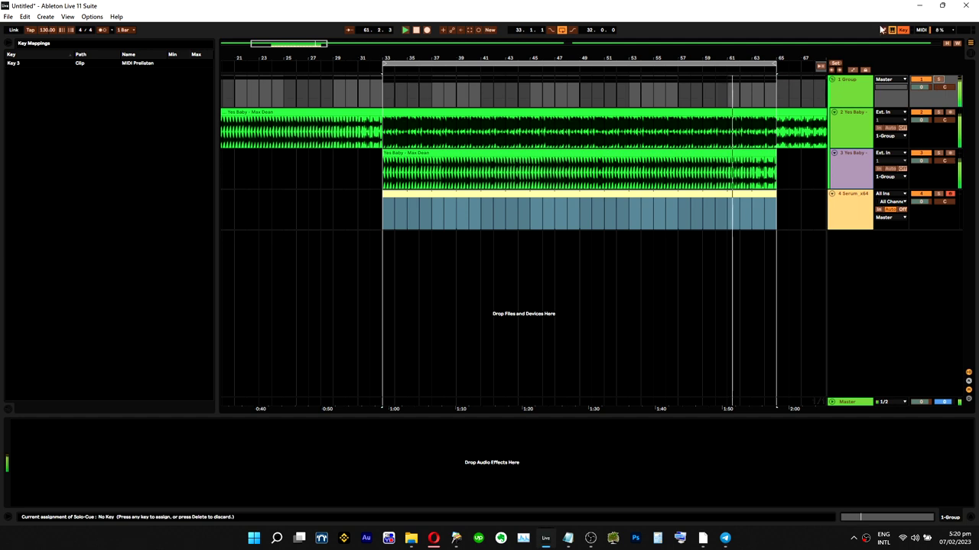
key(1)
click(902, 30)
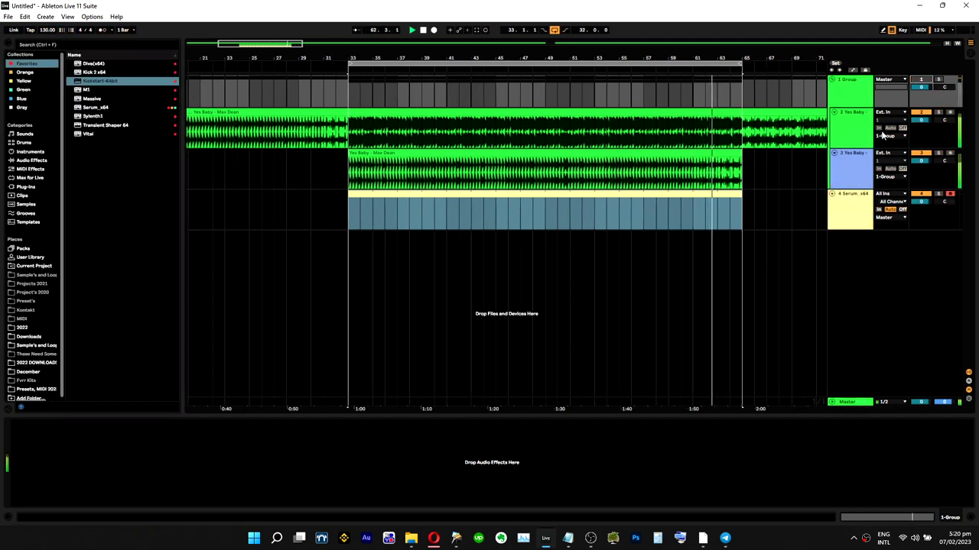
Step: Shorten the copied drum clip to end at bar 61 and show the Serum track's devices
drag(742, 157, 694, 157)
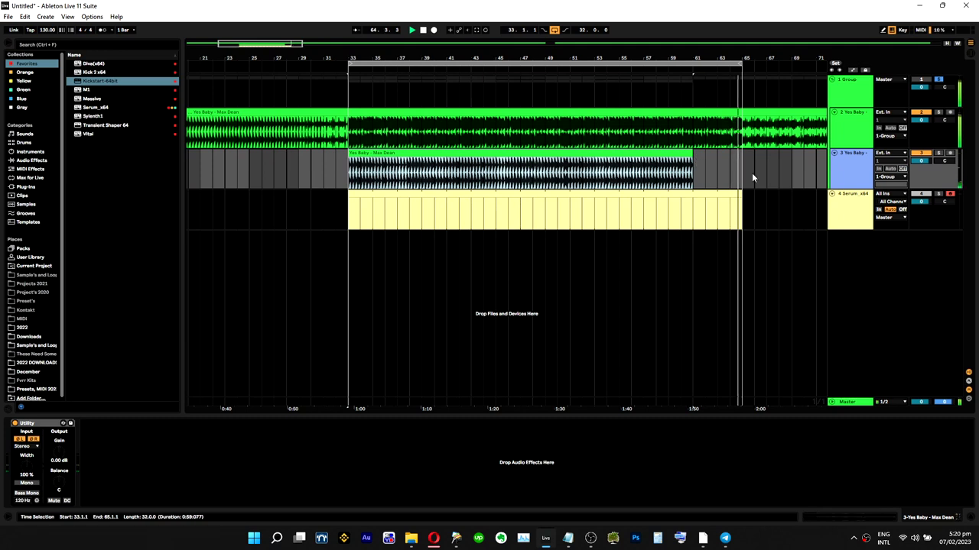
click(841, 217)
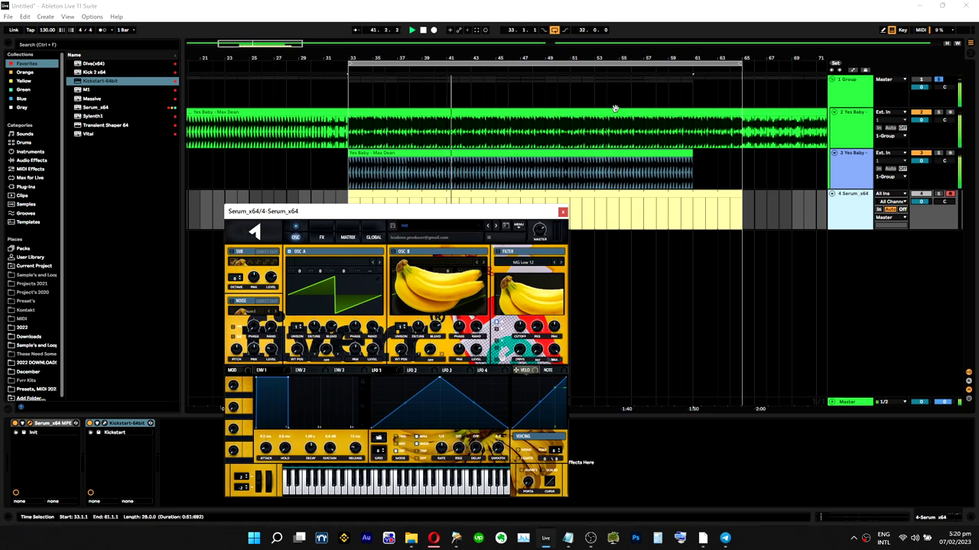
Step: Enable warping on the full-length Yes Baby clip, try Complex Pro, and set its warp mode to Complex
click(398, 115)
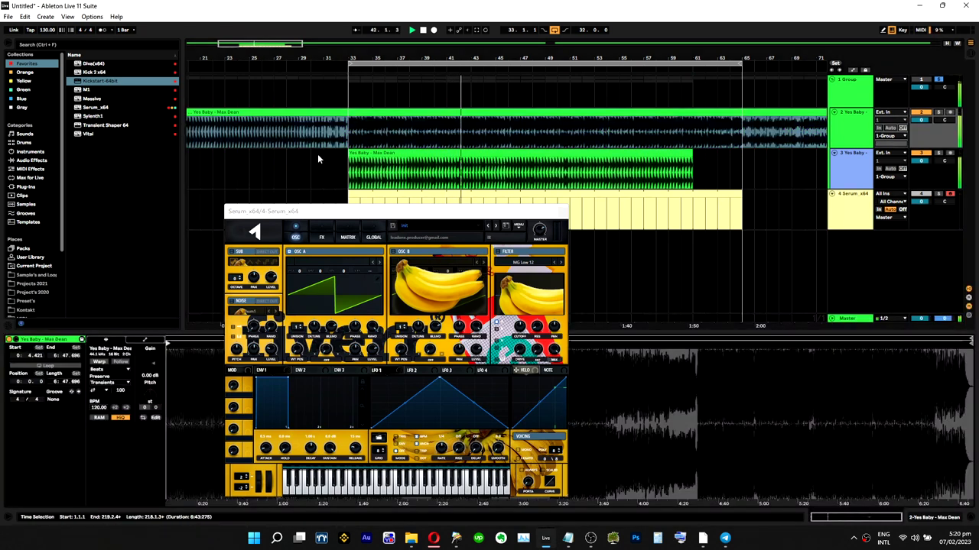
click(99, 362)
click(105, 370)
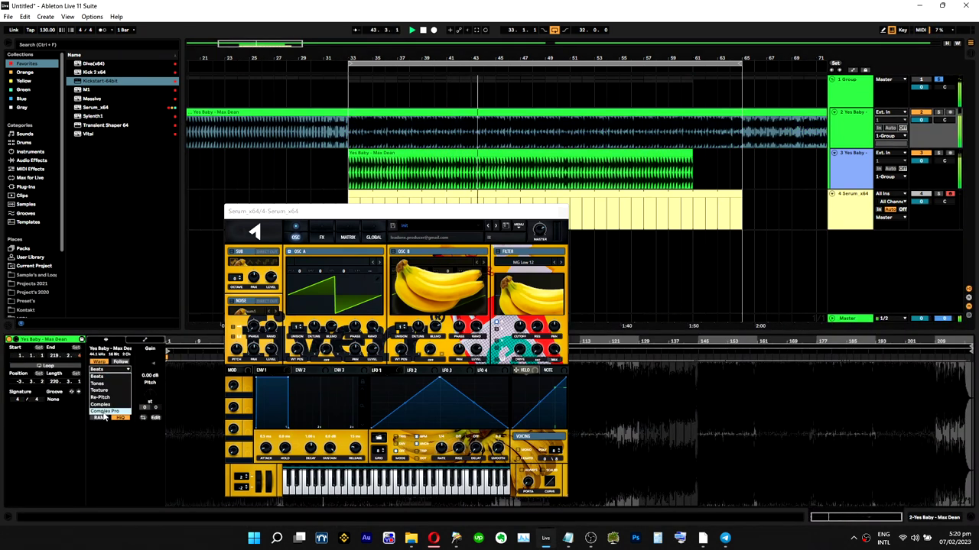
click(106, 416)
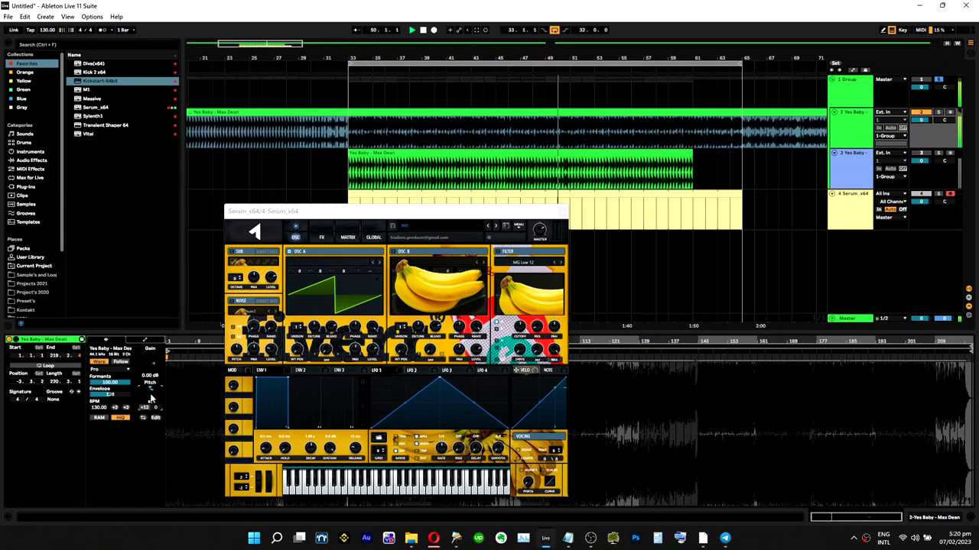
click(112, 371)
click(117, 406)
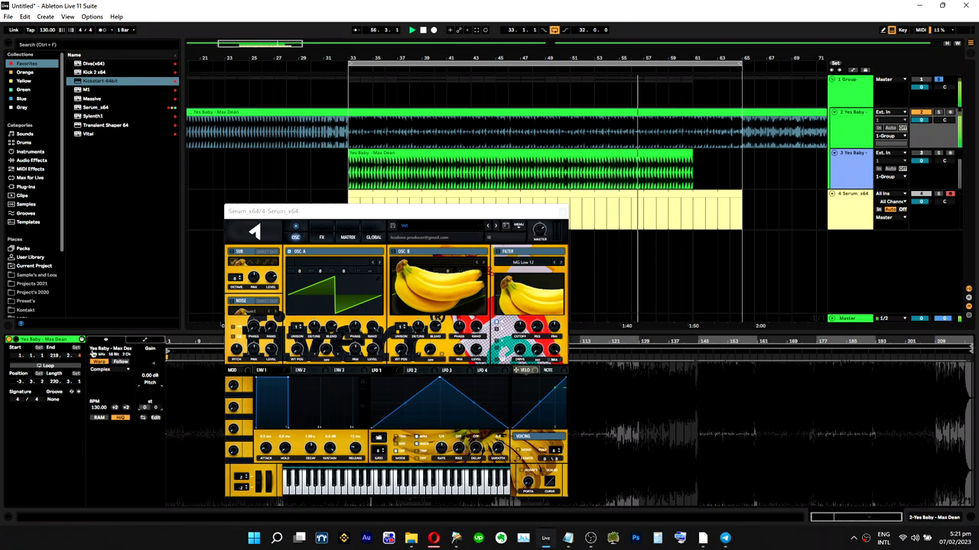
Step: Enable Serum's filter and load the Basic Shapes wavetable into oscillator A
click(847, 207)
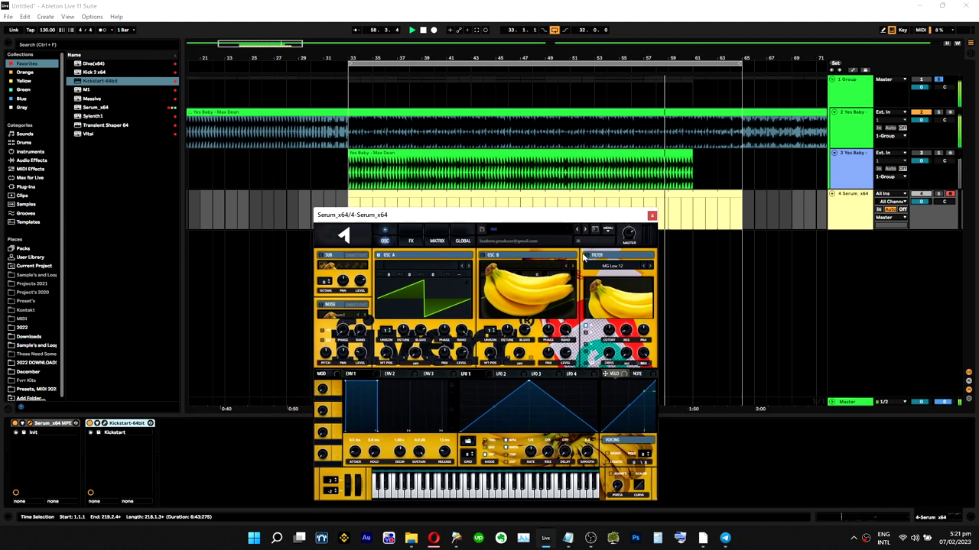
click(586, 256)
click(425, 266)
mouse_move(412, 277)
click(559, 293)
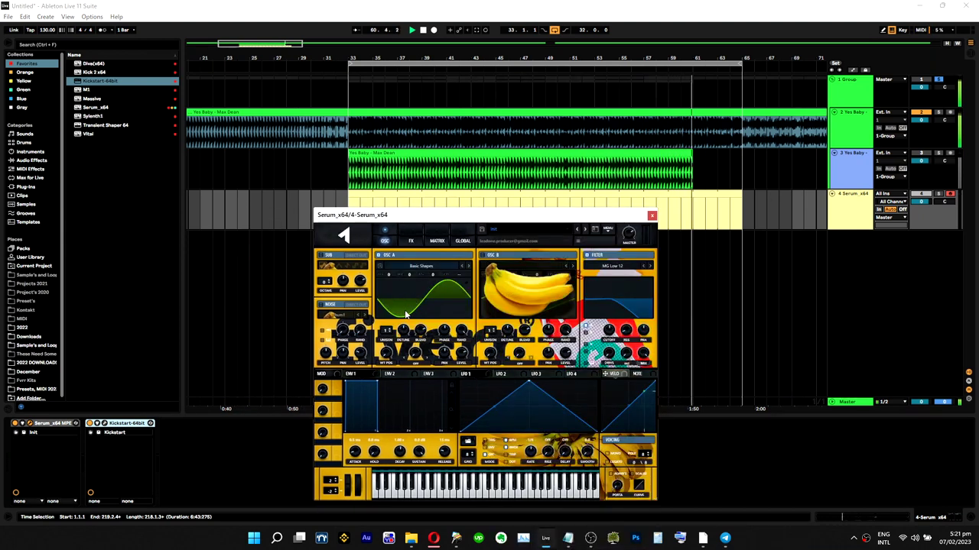
Step: Enable oscillator B with the Basic Shapes wavetable and shift its wavetable position to the saw shape
click(493, 255)
click(507, 266)
mouse_move(520, 278)
click(644, 291)
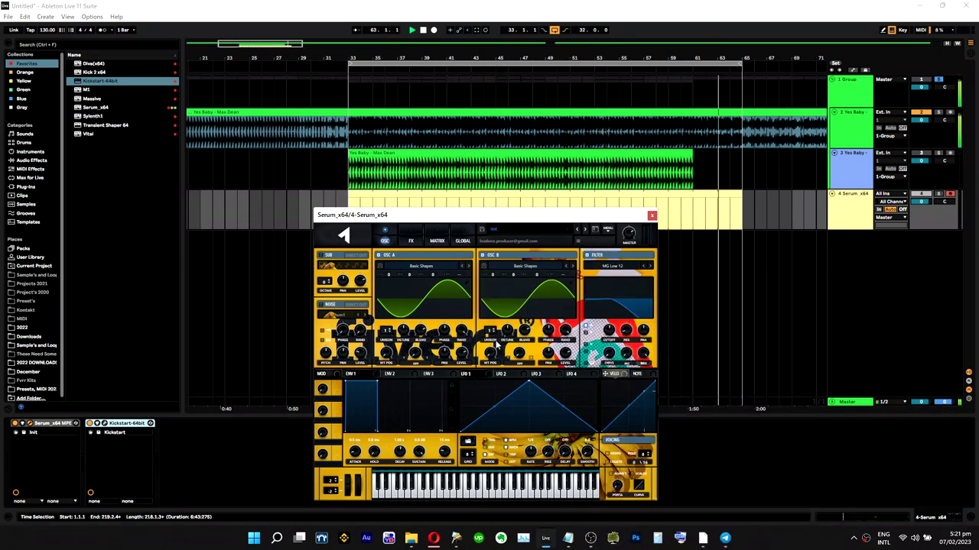
drag(495, 346, 493, 331)
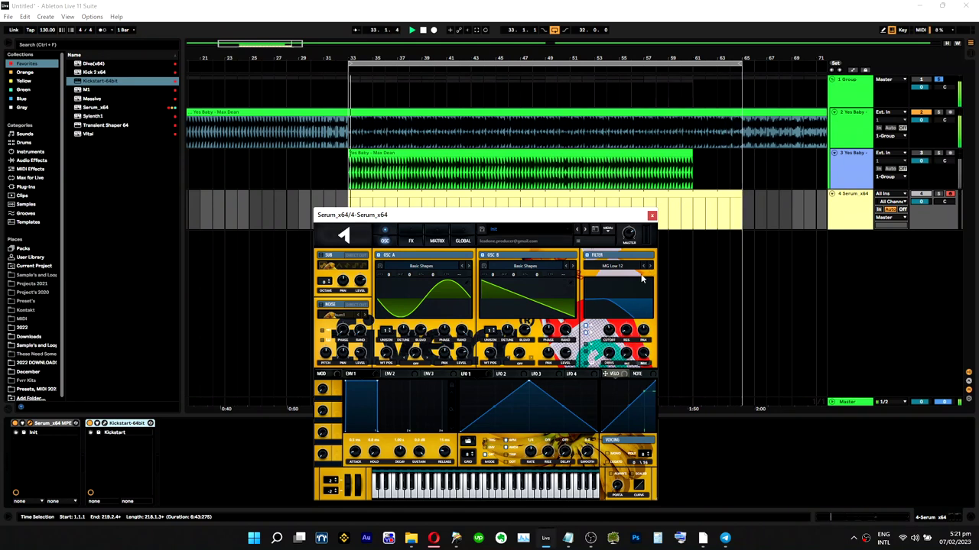
Step: Set the filter type to MG Low 18 and modulate its cutoff with a short-decay, zero-sustain Envelope 2
mouse_move(609, 339)
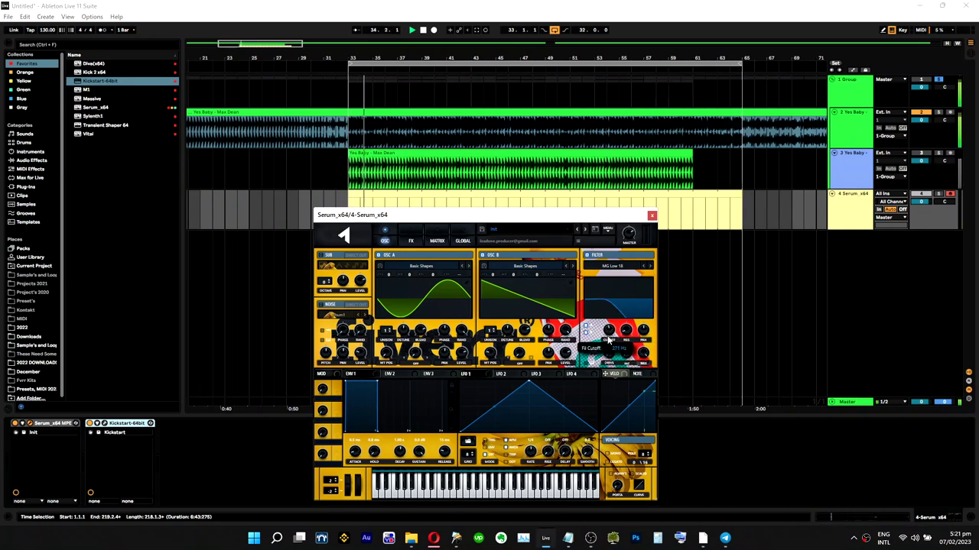
click(396, 374)
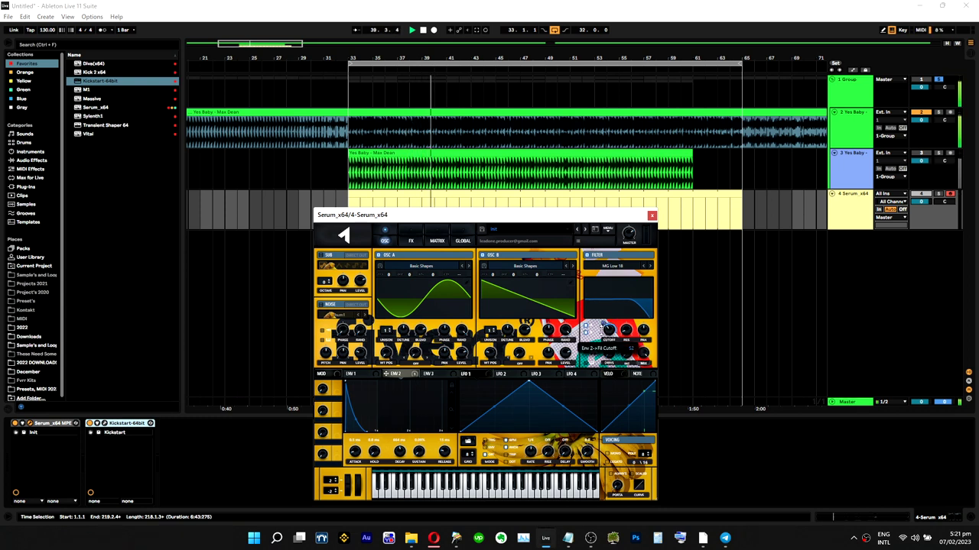
Step: Open the Serum track's MIDI clip and enter two E3 notes followed by two F3 notes in the first bar
double_click(575, 195)
click(651, 215)
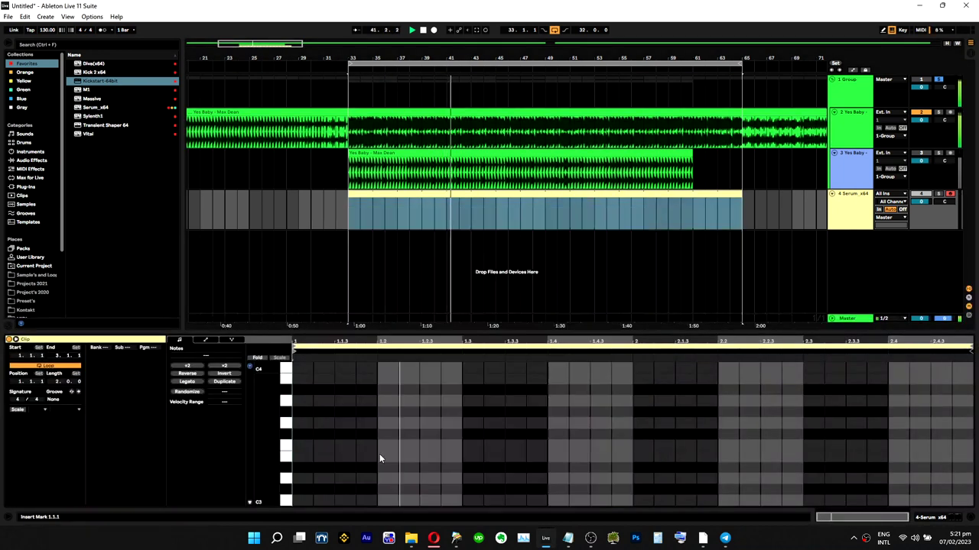
double_click(301, 447)
drag(301, 448, 384, 485)
key(ctrl+d)
key(space)
key(space)
drag(340, 459, 362, 459)
mouse_move(306, 441)
mouse_down()
mouse_move(378, 470)
mouse_move(409, 456)
mouse_move(397, 456)
mouse_move(497, 458)
mouse_move(448, 451)
mouse_up()
key(space)
key(Tab)
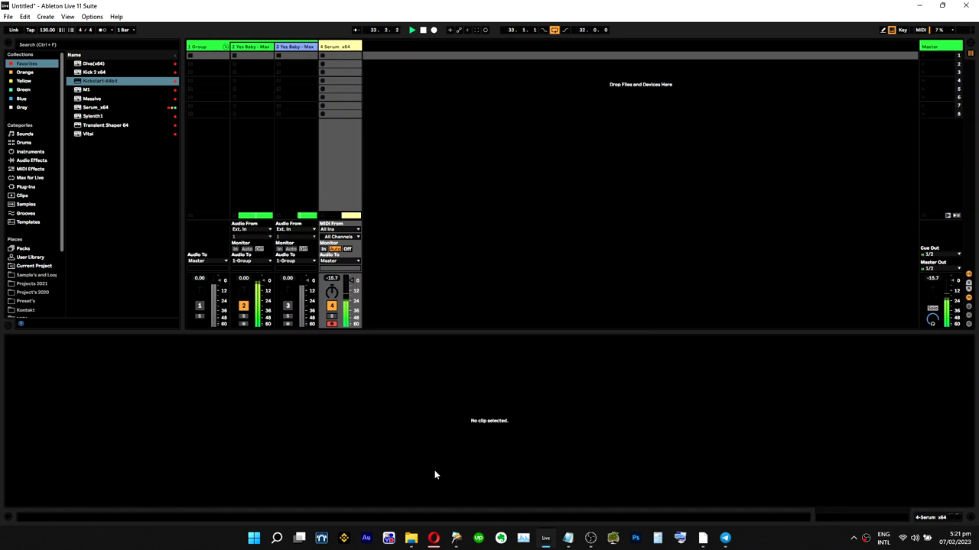
key(Tab)
click(461, 468)
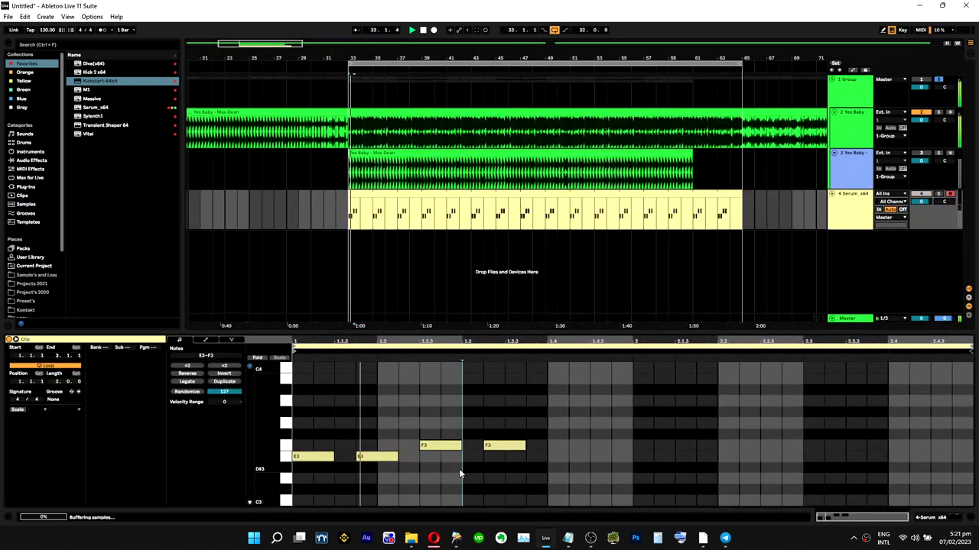
Step: Add a third F3 note at 1.4 and a D4 note at 1.4.3 in the clip
drag(502, 426, 557, 451)
drag(356, 58, 375, 179)
drag(613, 445, 605, 363)
key(space)
scroll(591, 432, up, 1)
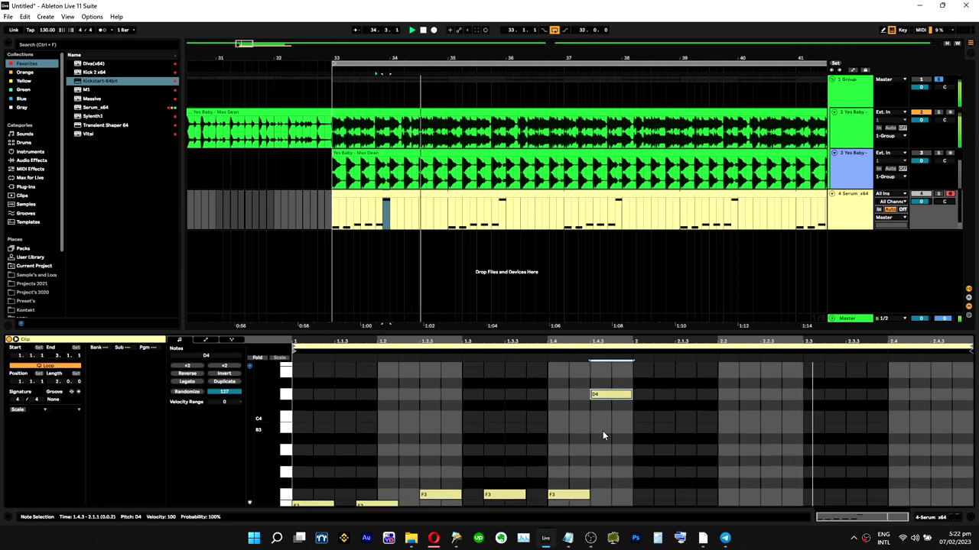
Step: Add two more D4 notes, one at the start of bar 2 and one at 2.1.4
double_click(664, 395)
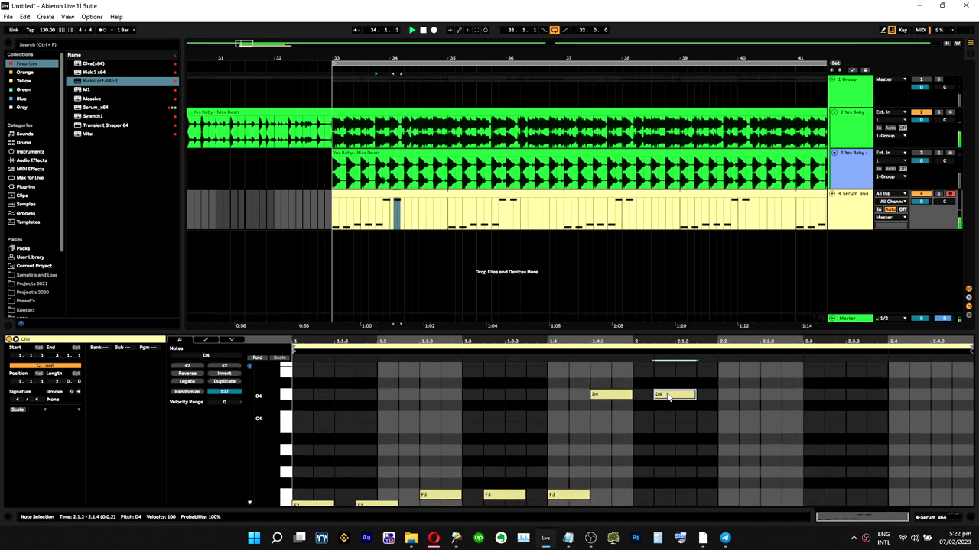
click(678, 405)
drag(674, 398, 653, 398)
double_click(699, 396)
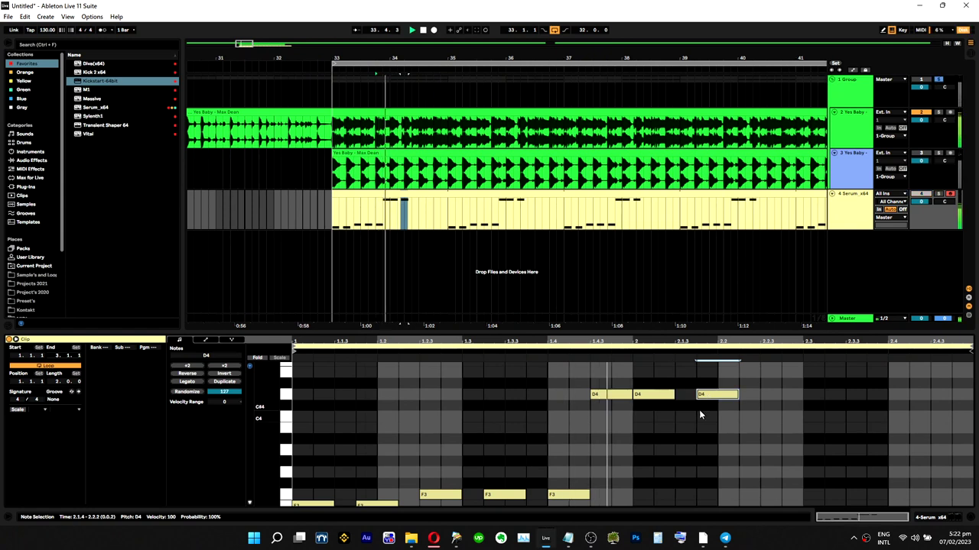
Step: Add F3 notes at 2.2.3 and 2.3.2 and an E3 note from 2.4.1 to 2.4.4
double_click(778, 396)
drag(780, 399, 832, 454)
key(space)
scroll(730, 452, up, 1)
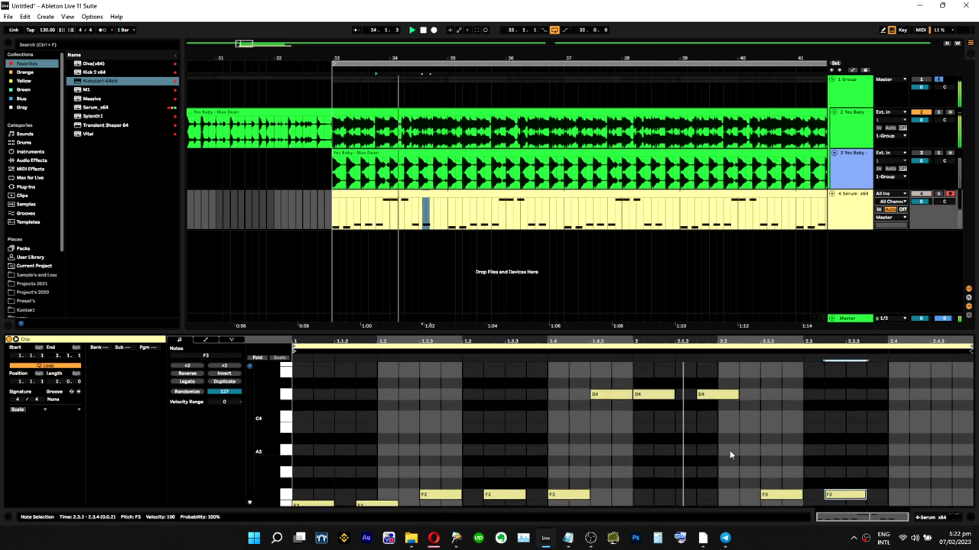
scroll(729, 455, down, 2)
drag(833, 450, 952, 460)
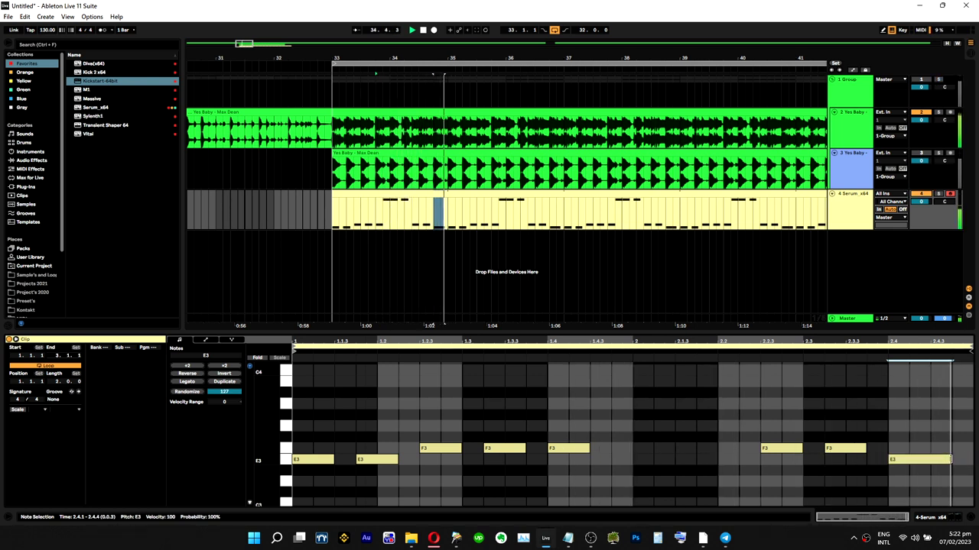
Step: Transpose all notes in the Serum clip down two octaves
double_click(854, 216)
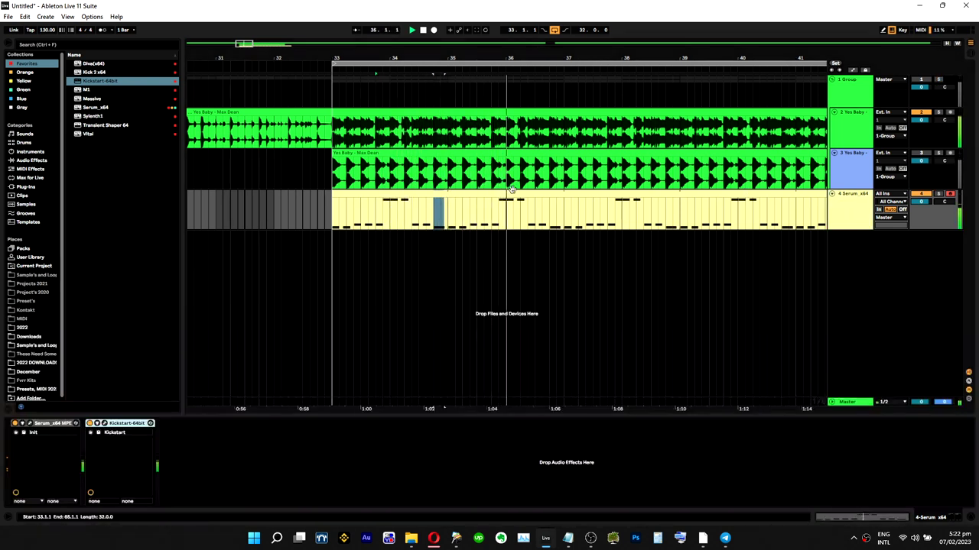
double_click(495, 192)
key(ctrl+a)
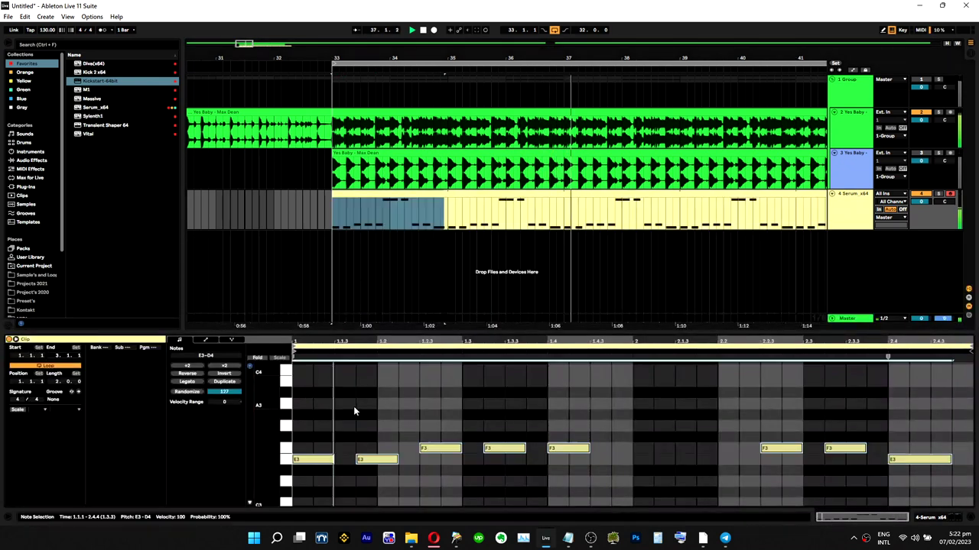
key(shift+Down)
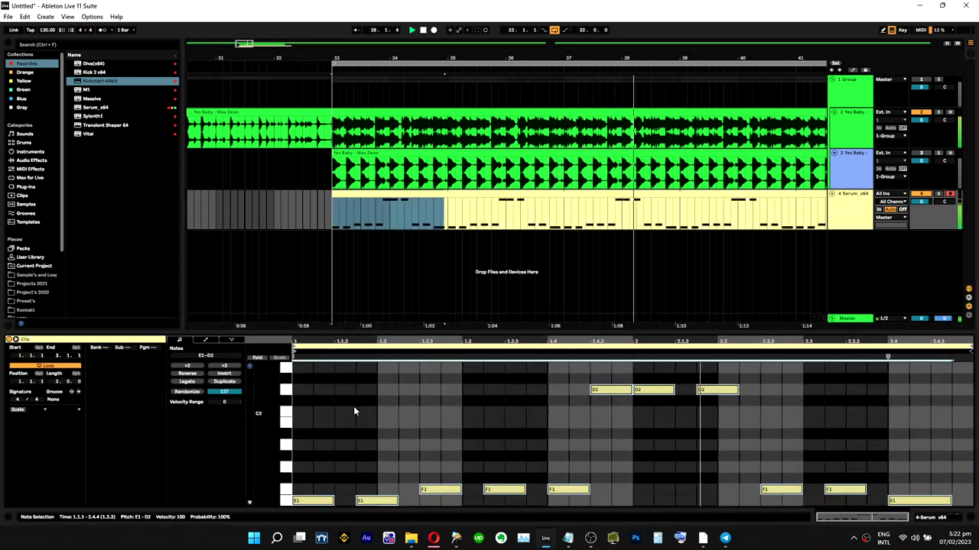
Step: Set Serum's oscillator A octave to -2 and oscillator B octave to -1, and lower the filter cutoff
click(836, 213)
double_click(836, 213)
click(30, 423)
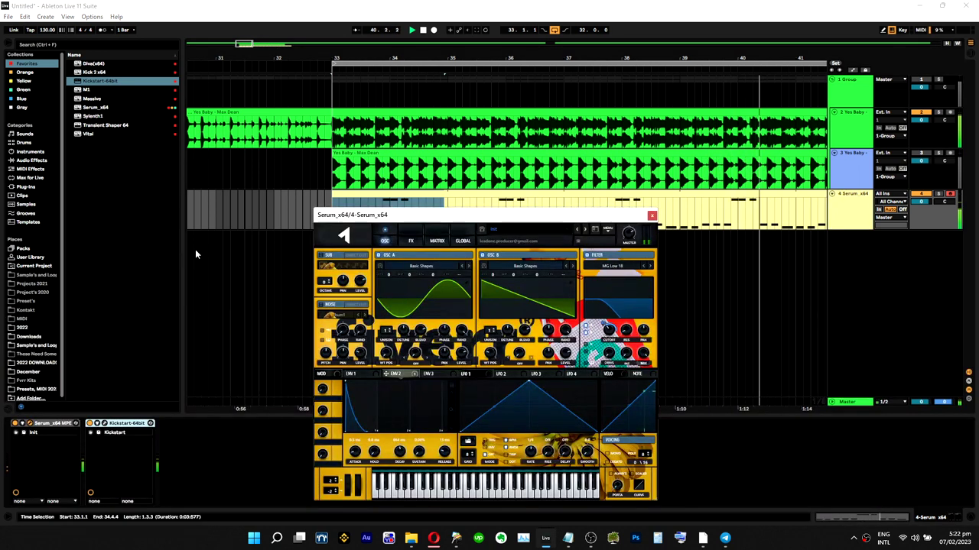
drag(391, 284, 391, 299)
drag(490, 277, 495, 286)
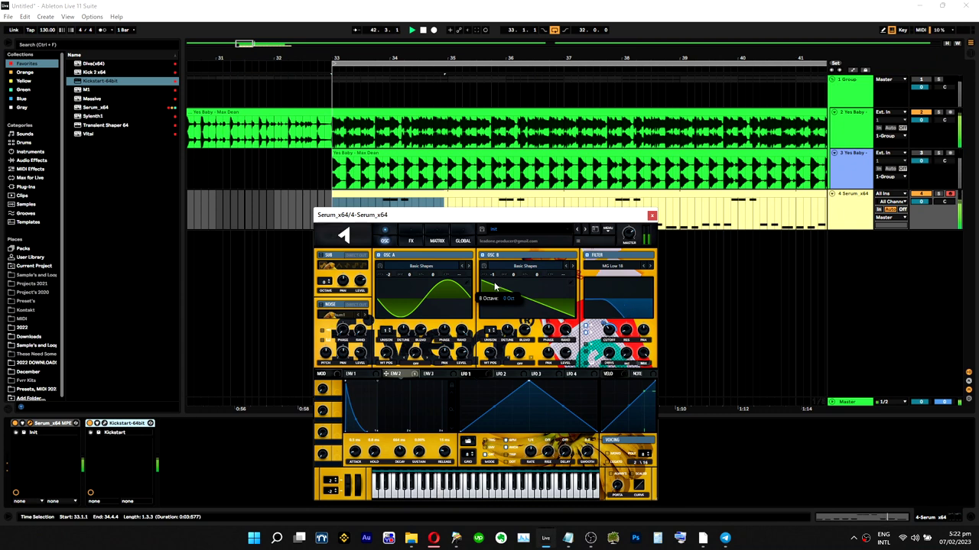
drag(613, 331, 606, 350)
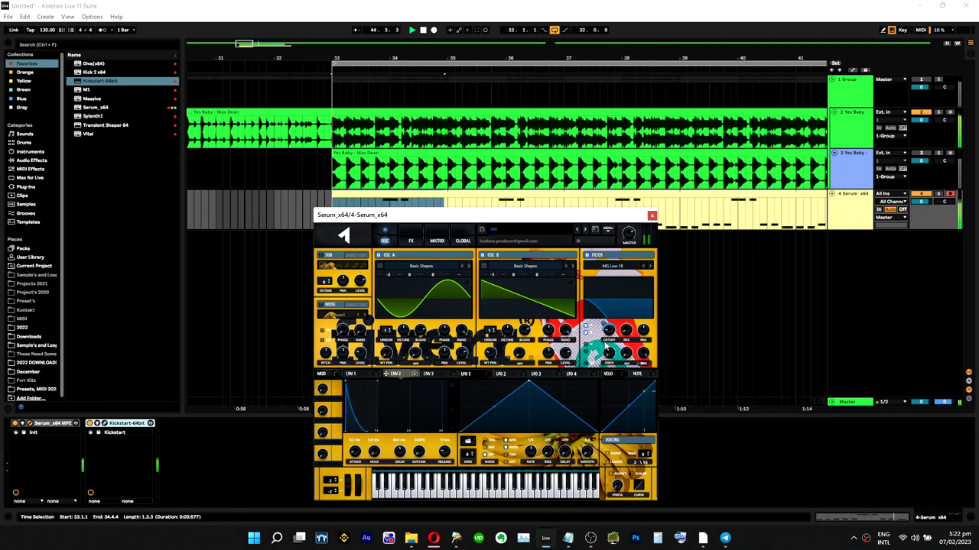
drag(602, 323, 602, 328)
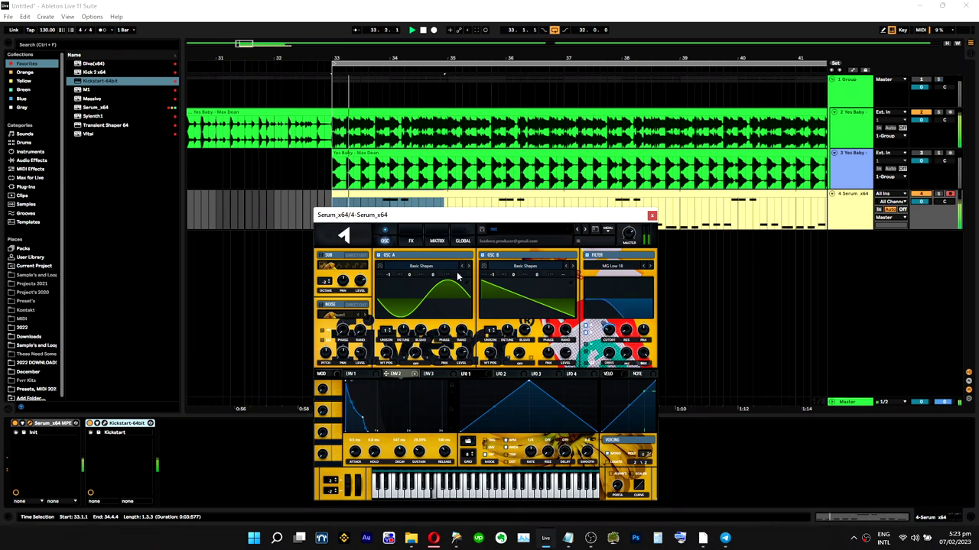
Step: Shape Envelope 1 with a slower attack, longer release, lower sustain and a decay of about 1.19 s
click(354, 374)
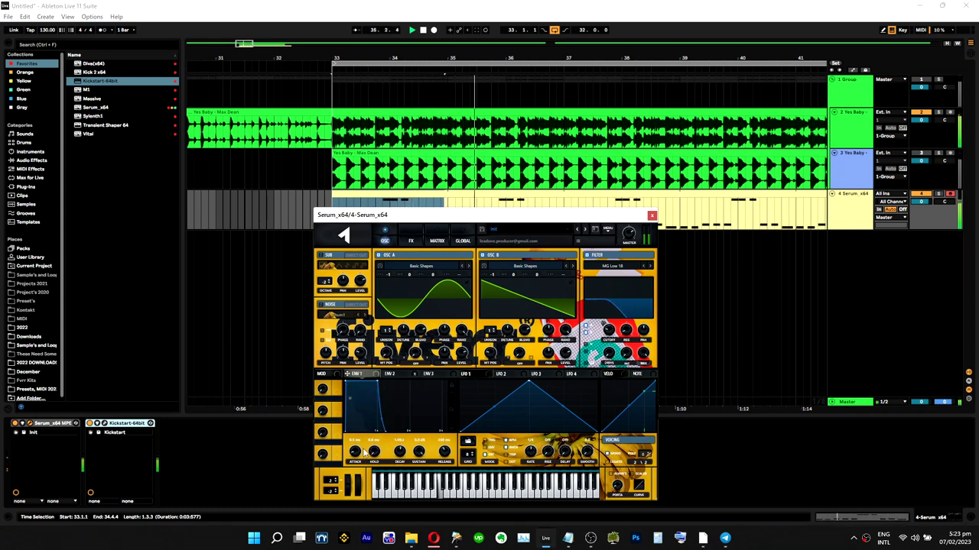
drag(355, 453, 358, 449)
mouse_move(445, 451)
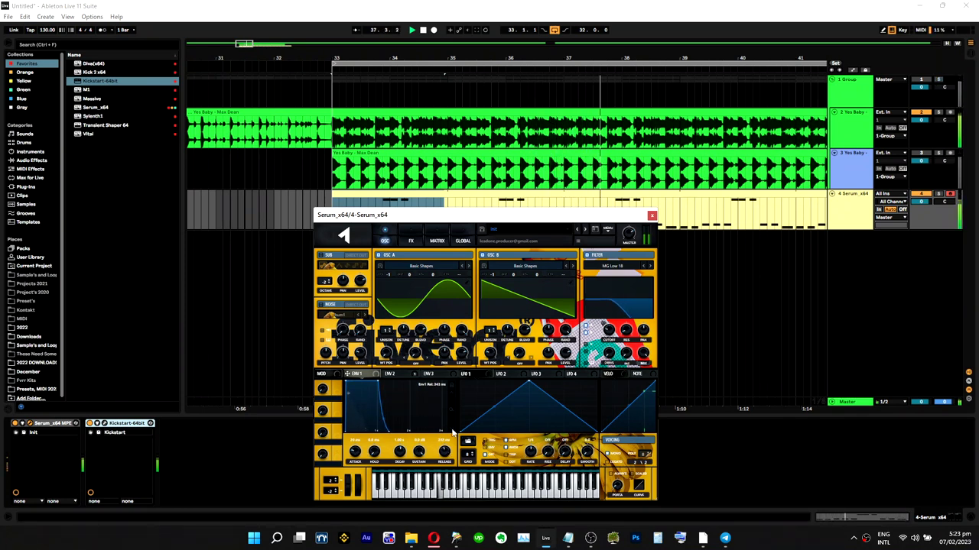
mouse_move(378, 381)
mouse_down()
mouse_move(374, 400)
mouse_move(383, 398)
mouse_up()
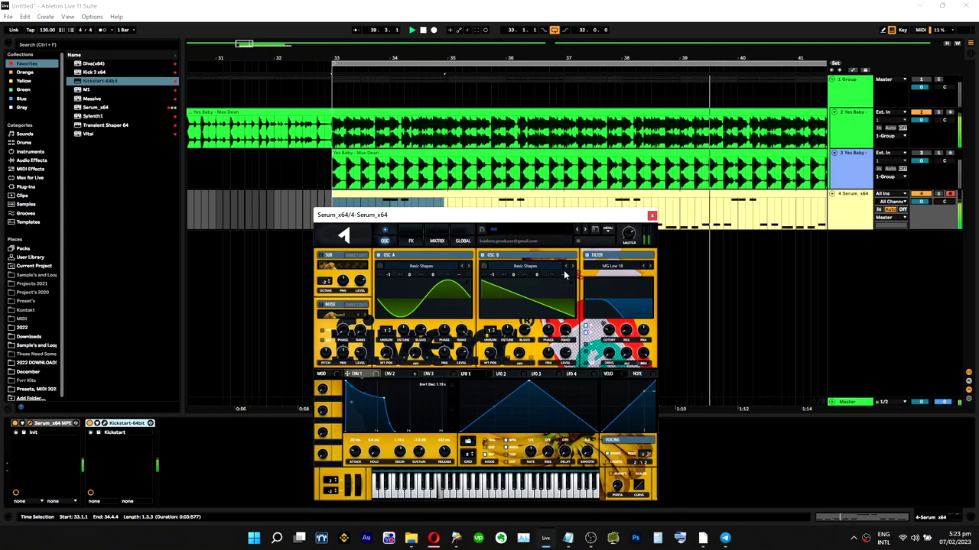
Step: Apply Legato to the clip's notes except the last D3, extending each one to the start of the next note
click(651, 216)
double_click(581, 218)
drag(319, 445, 552, 478)
shift+click(574, 468)
shift+click(662, 369)
drag(743, 428, 834, 502)
drag(926, 467, 951, 491)
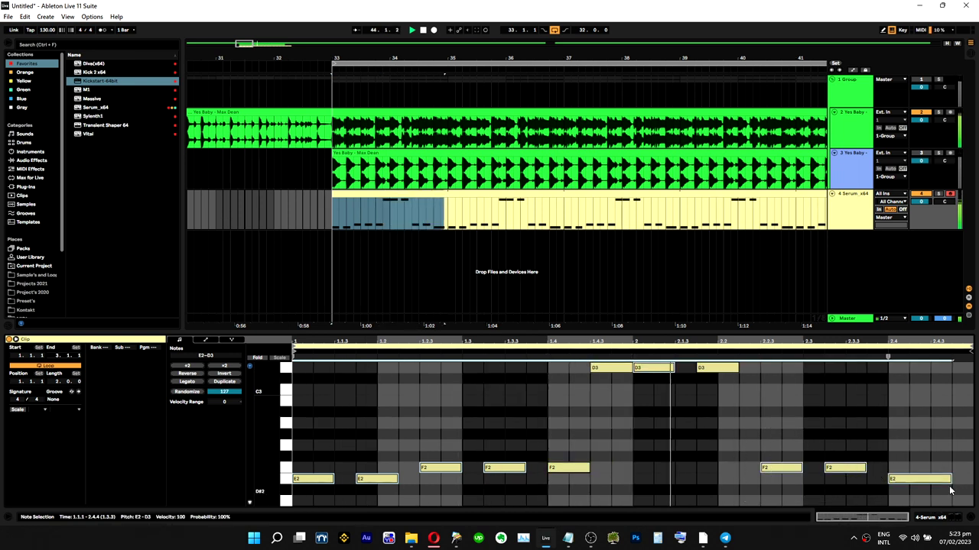
key(ctrl+l)
click(711, 435)
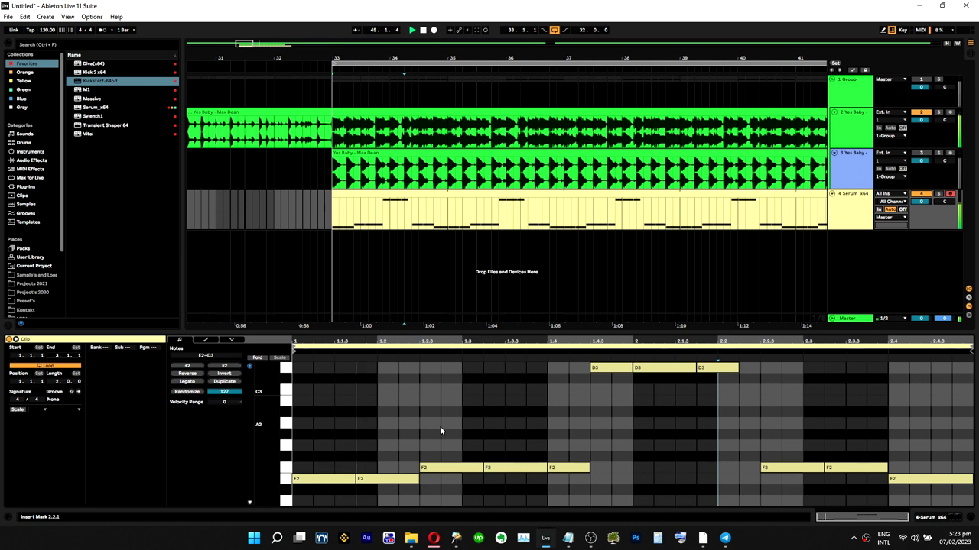
Step: Reopen Serum, enable the sub oscillator and raise its octave
double_click(847, 200)
click(939, 80)
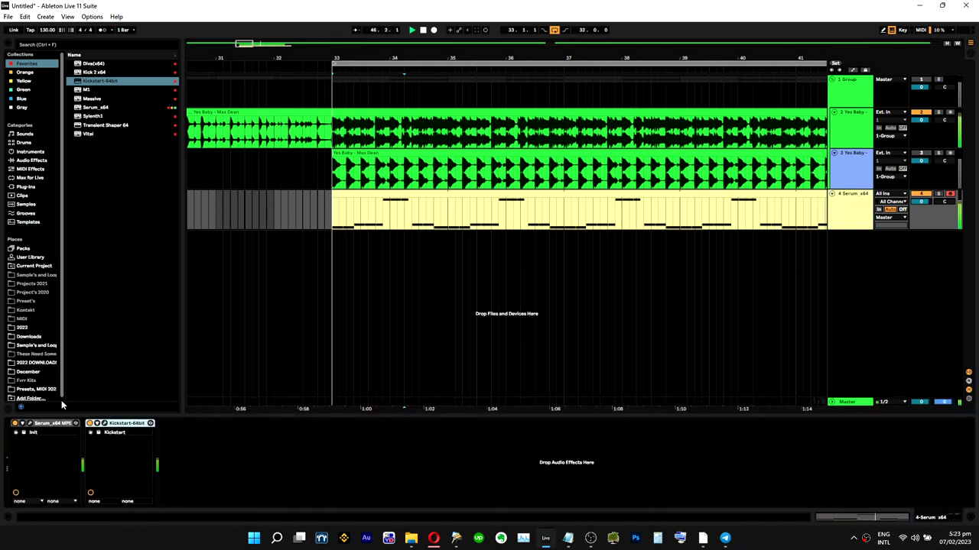
click(31, 430)
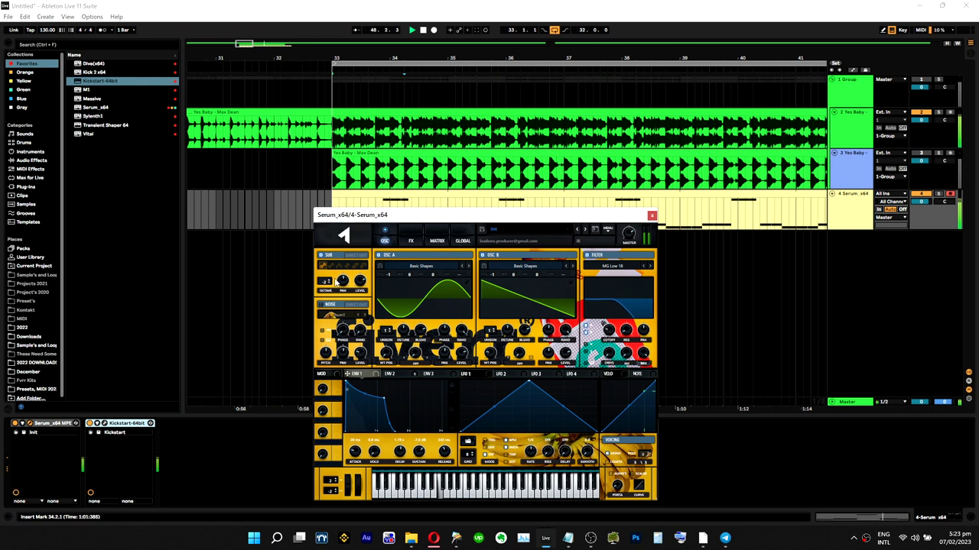
drag(325, 281, 328, 276)
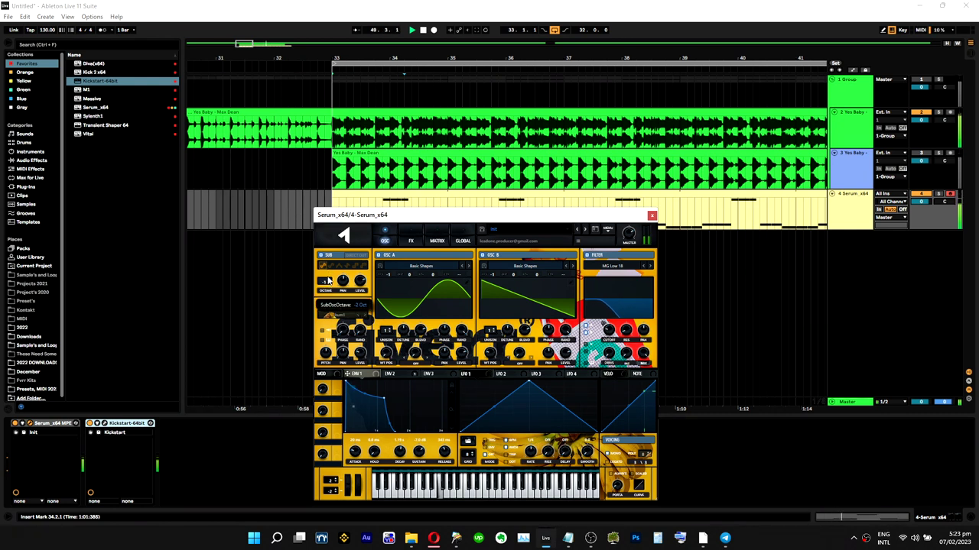
Step: Adjust Envelope 2's modulation of the filter cutoff and compare filter types MG Low 12 and MG Low 24, returning to MG Low 18
mouse_move(361, 298)
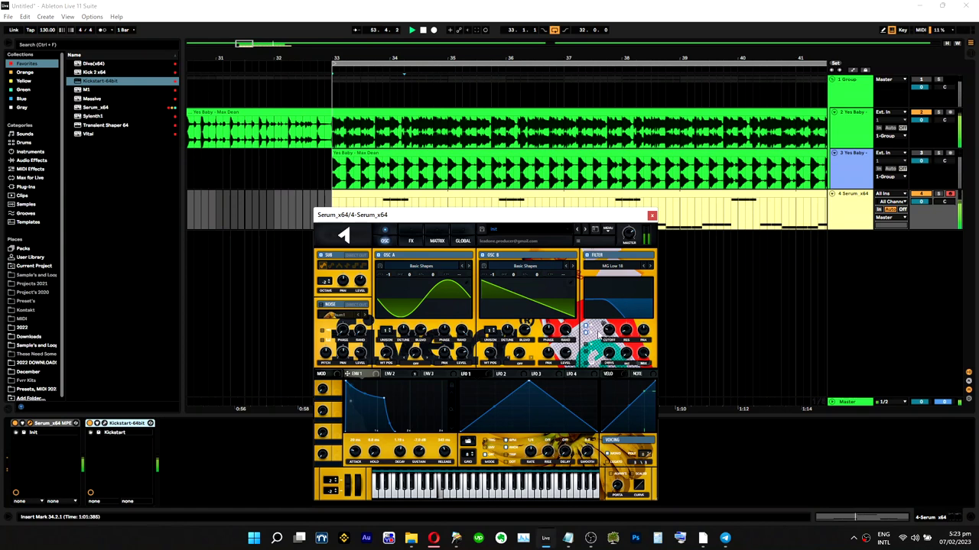
mouse_move(613, 338)
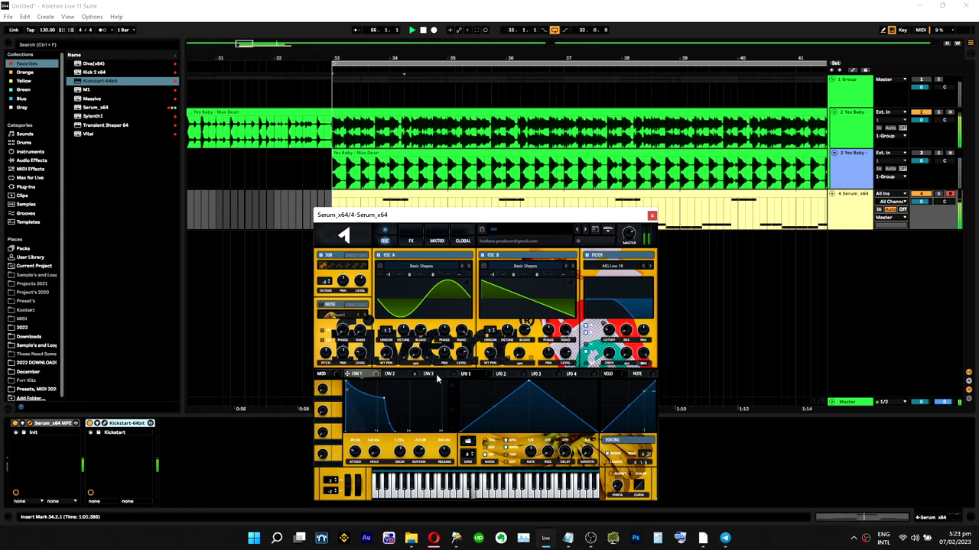
click(410, 373)
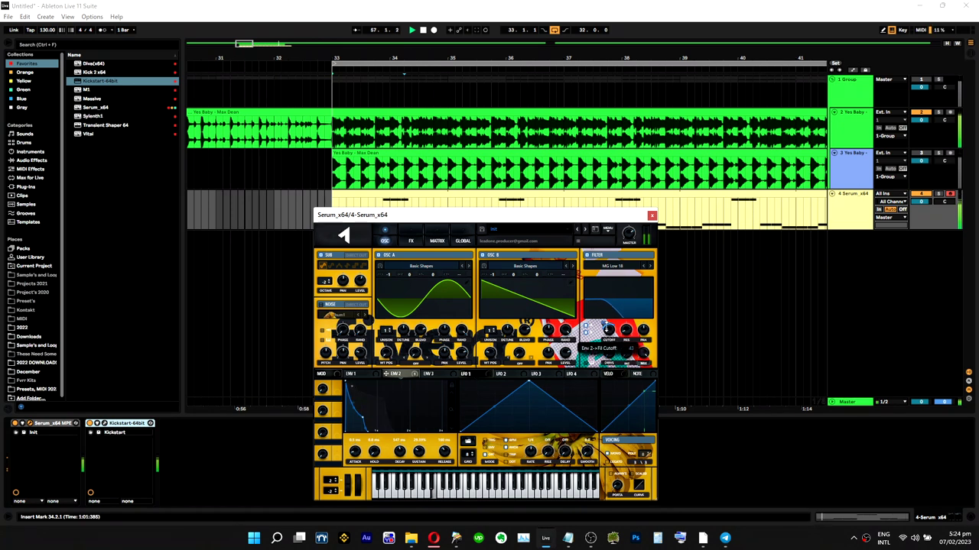
drag(606, 322, 608, 329)
click(644, 267)
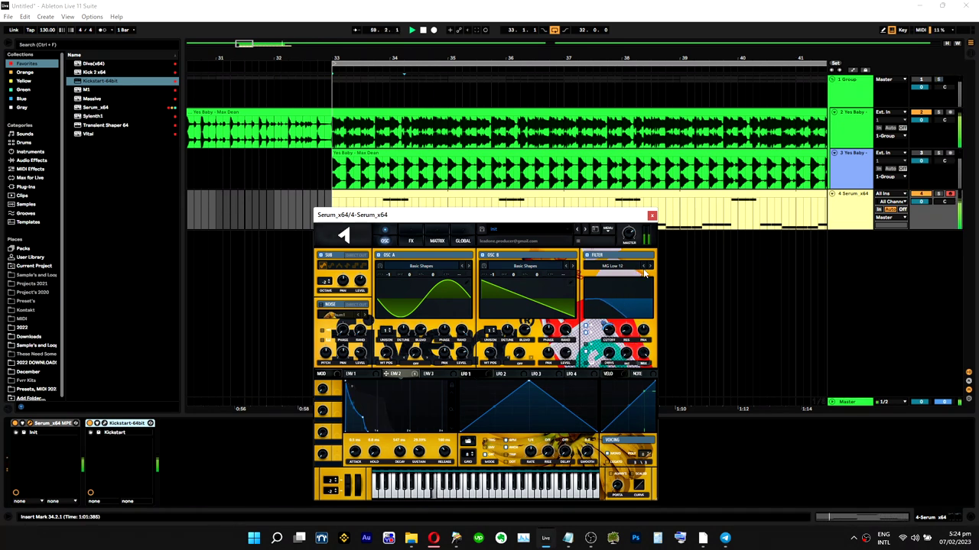
mouse_move(609, 330)
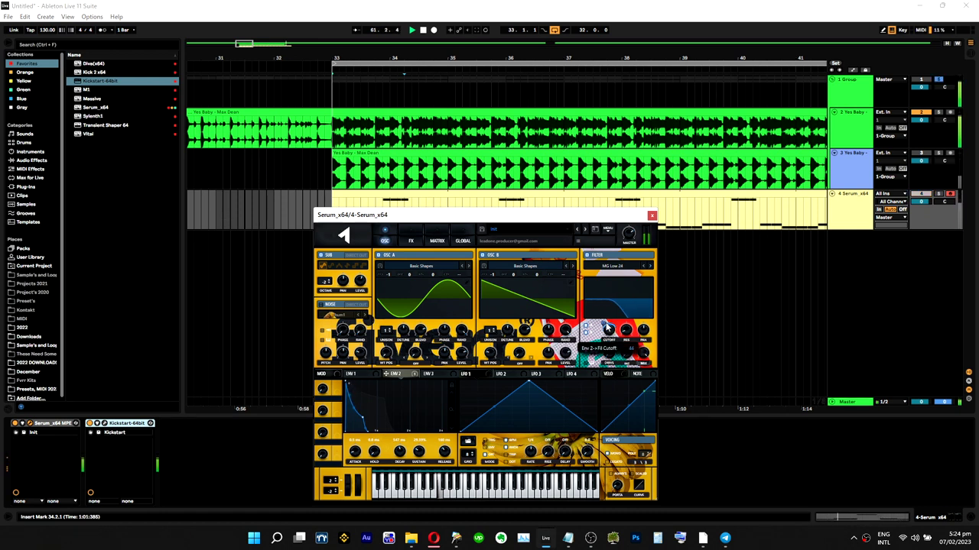
key(s)
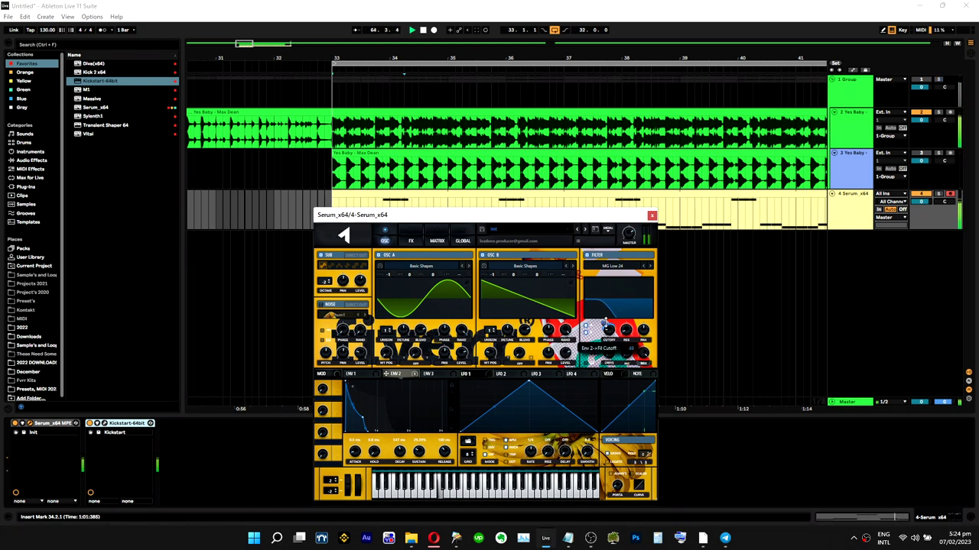
click(645, 266)
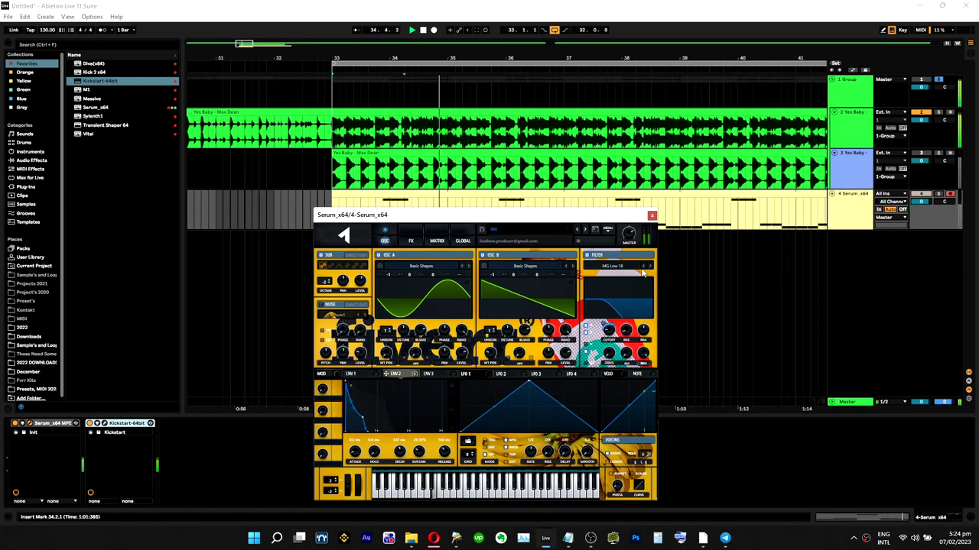
Step: Reactivate the third Yes Baby track and move the wavetable positions of oscillators B and A to the triangle shape
click(920, 153)
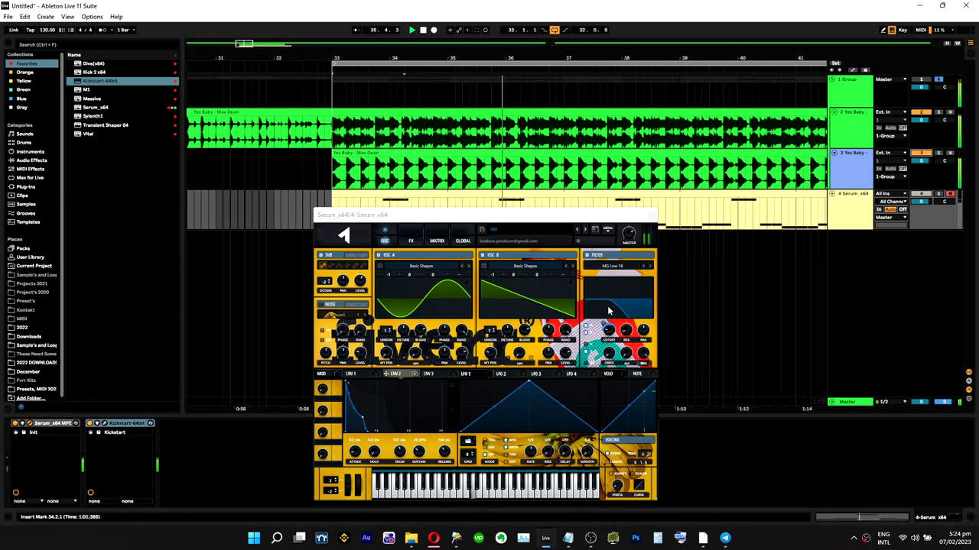
click(476, 306)
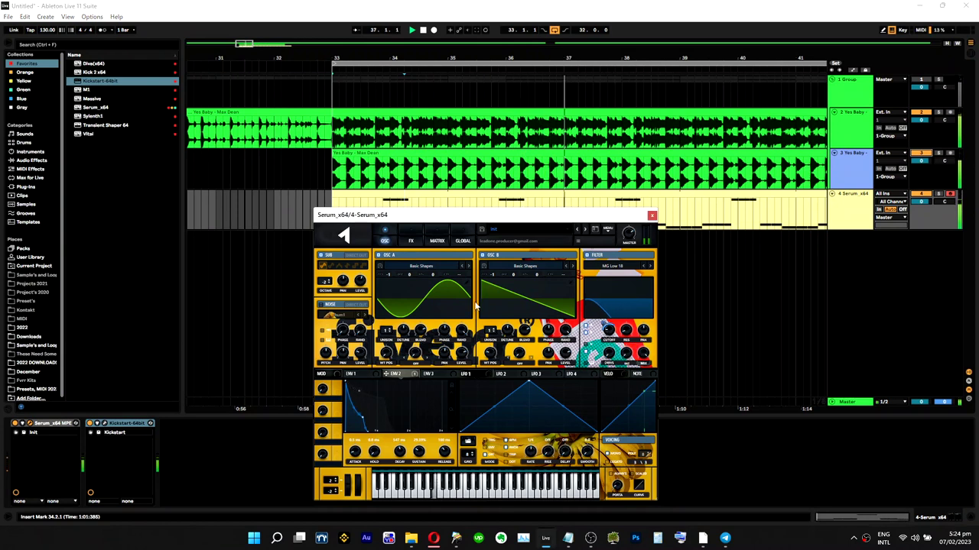
drag(491, 352, 500, 339)
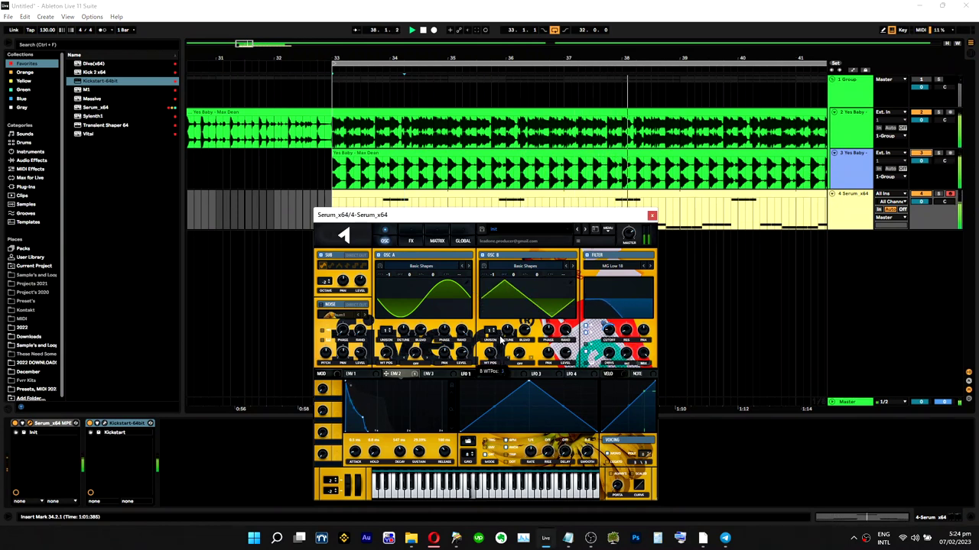
drag(386, 353, 401, 324)
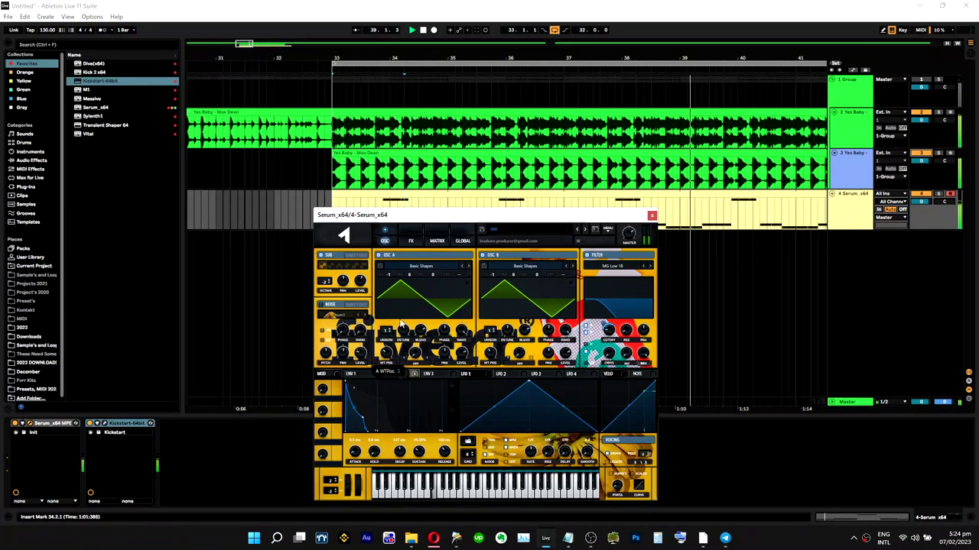
Step: Audition the oscillators separately, keeping oscillator B on the triangle shape and setting oscillator A to the saw, with the sub enabled
drag(490, 353, 505, 332)
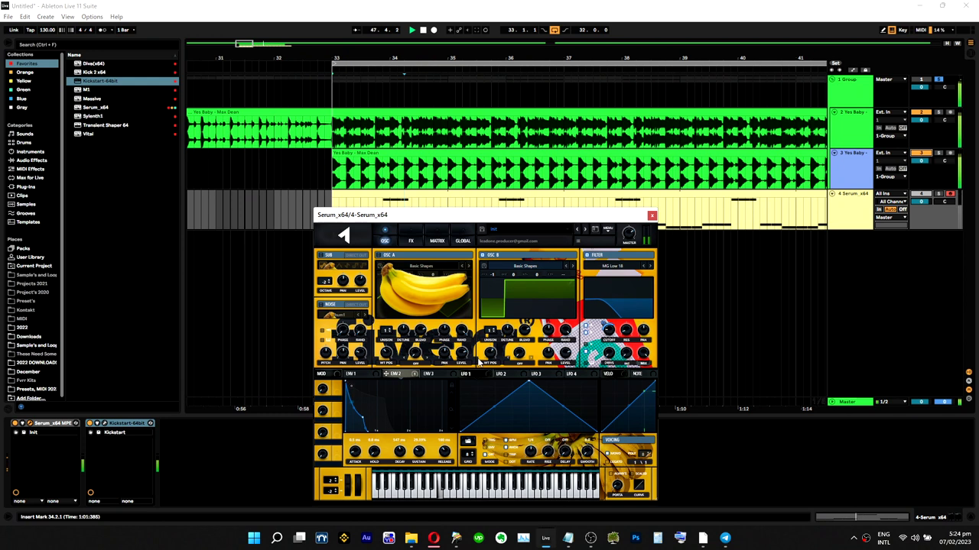
drag(490, 373, 490, 385)
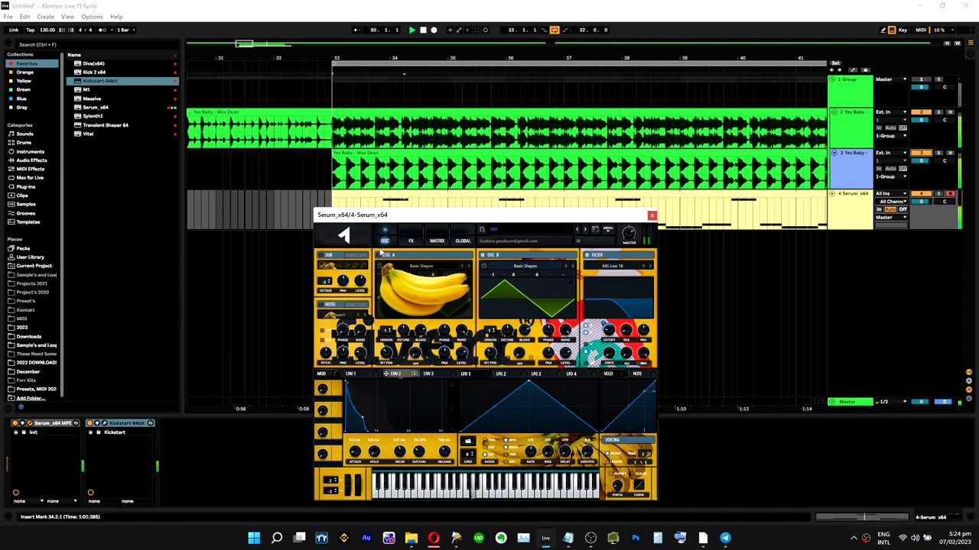
click(380, 255)
mouse_move(389, 367)
mouse_down()
mouse_move(385, 385)
mouse_move(387, 371)
mouse_up()
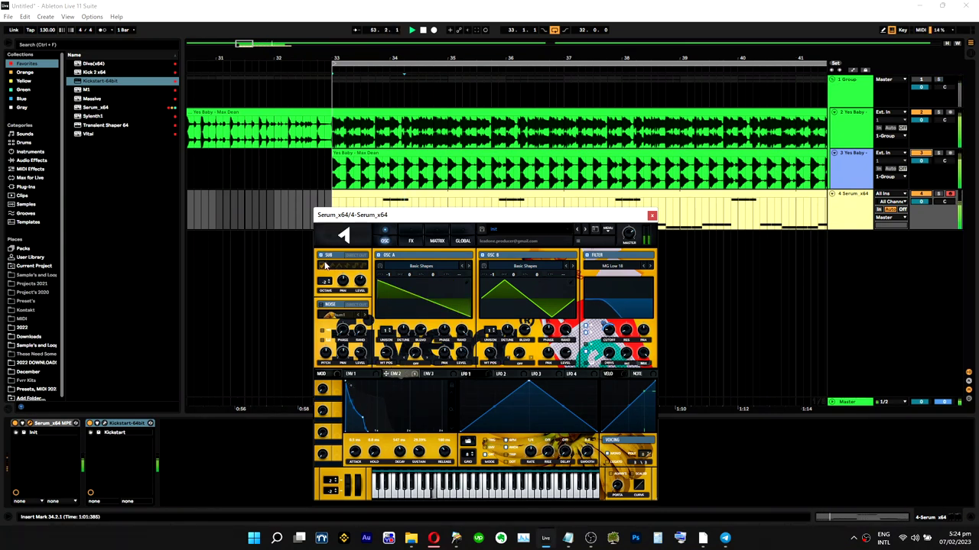
drag(329, 286, 329, 283)
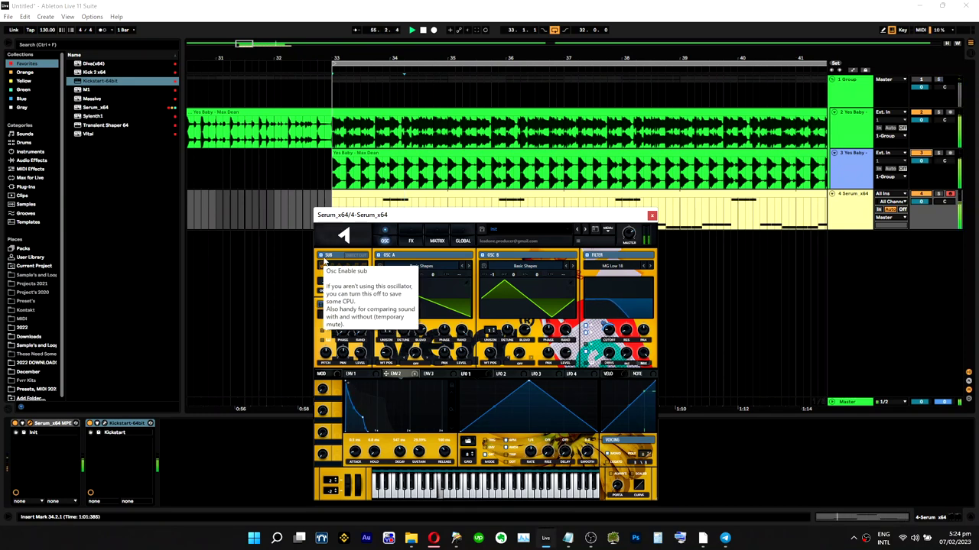
Step: Open the FabFilter Pro-Q 3 on the Master track and move its window clear of Serum to watch the spectrum
click(849, 407)
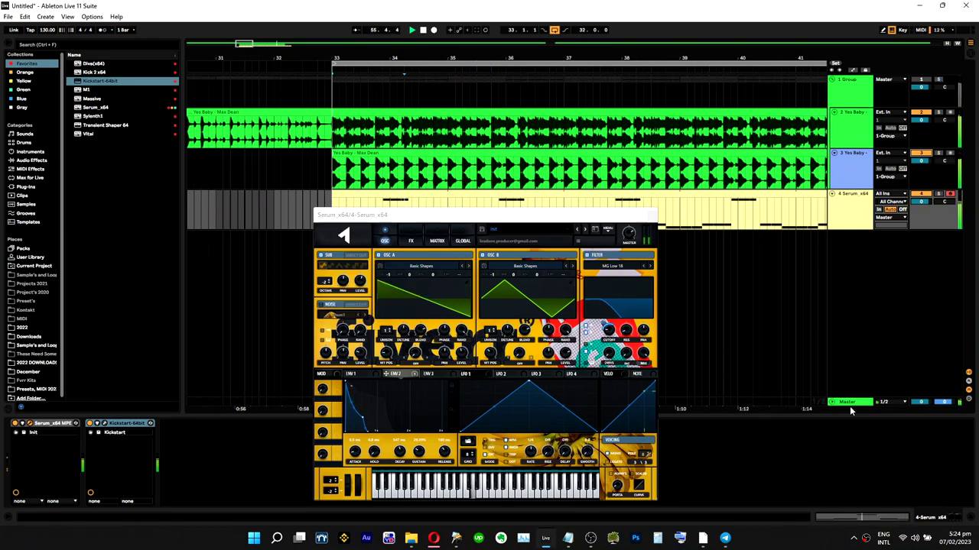
click(216, 401)
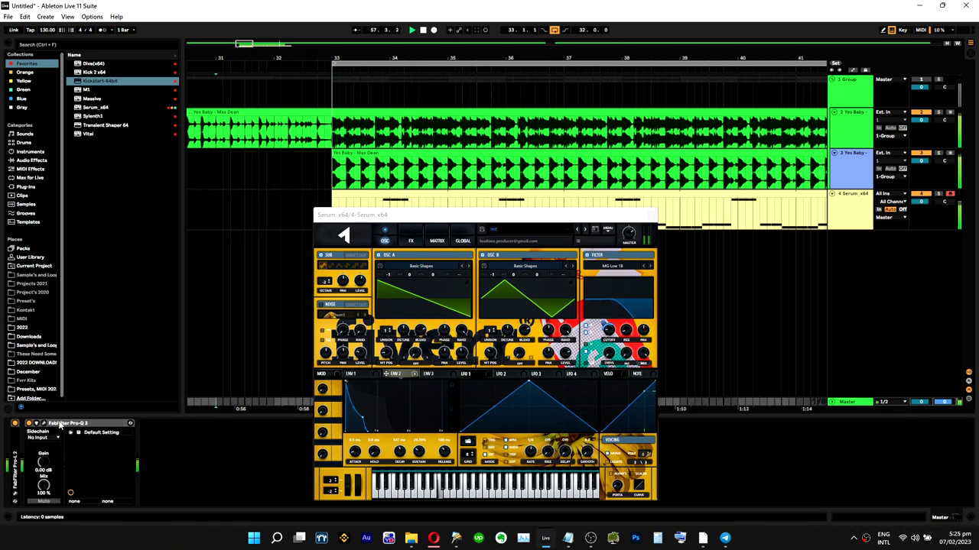
click(44, 424)
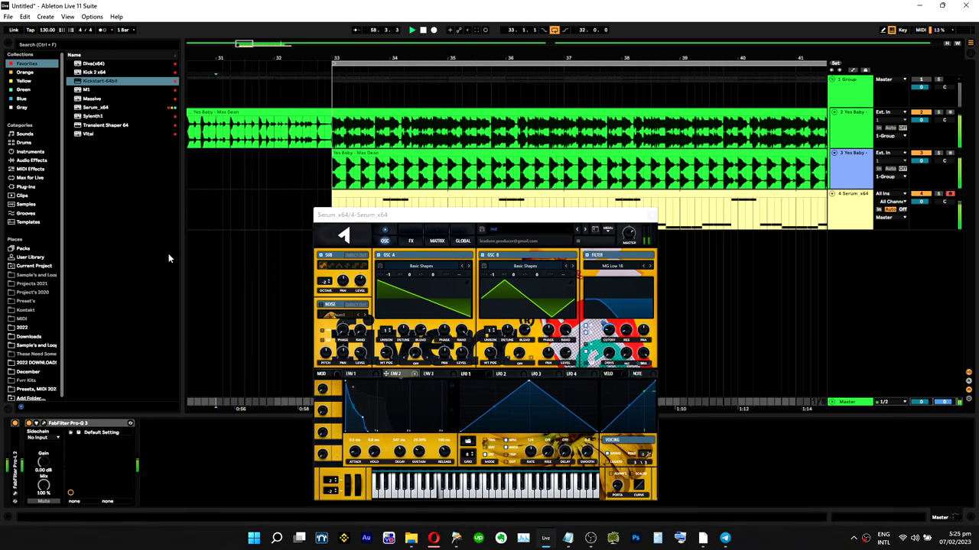
click(47, 425)
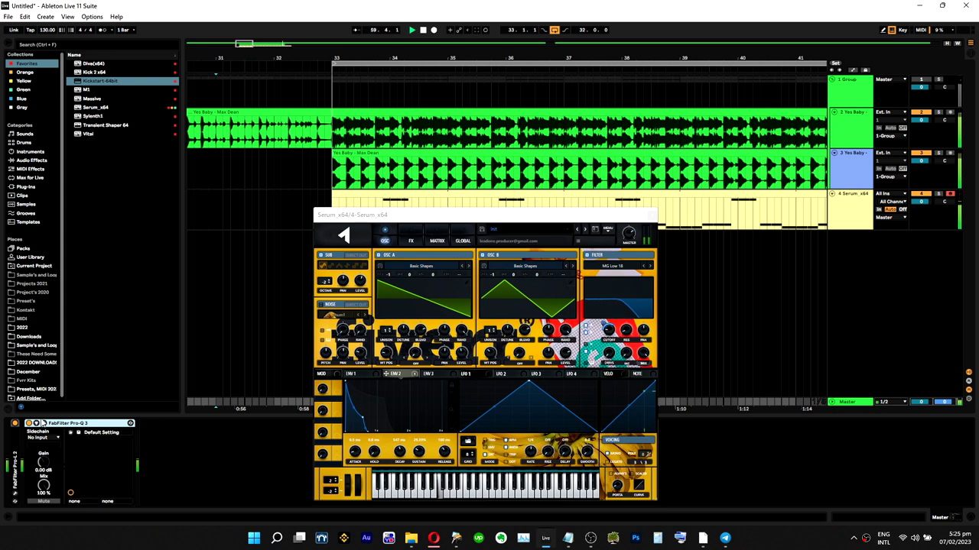
click(43, 424)
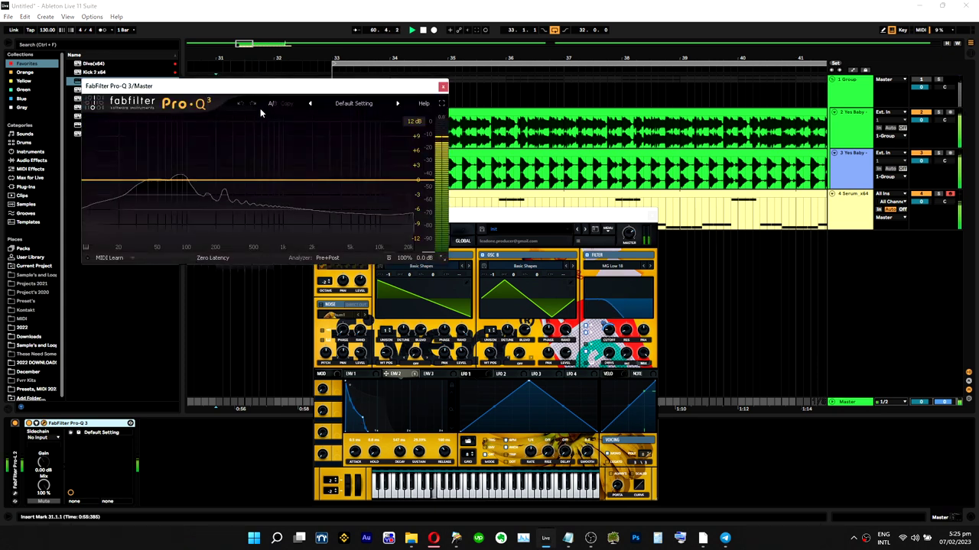
drag(259, 83, 193, 88)
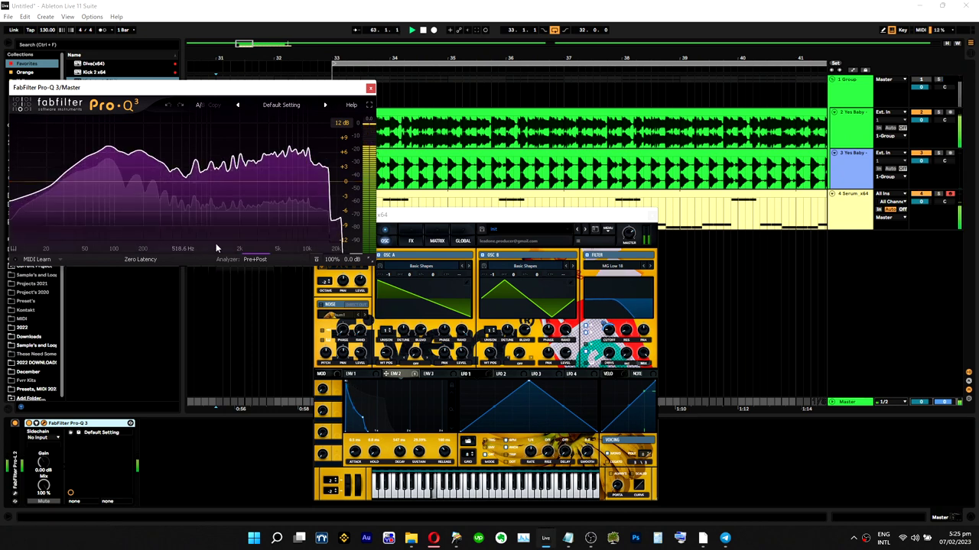
Step: Reshape Envelope 2 with an attack of 12 ms, a longer decay and a low sustain
click(607, 333)
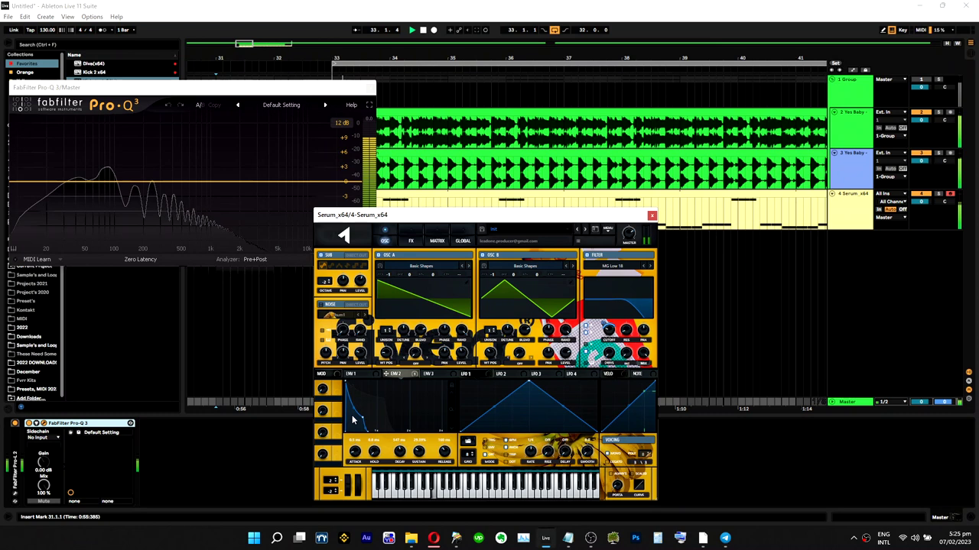
drag(360, 418, 363, 415)
drag(355, 451, 359, 458)
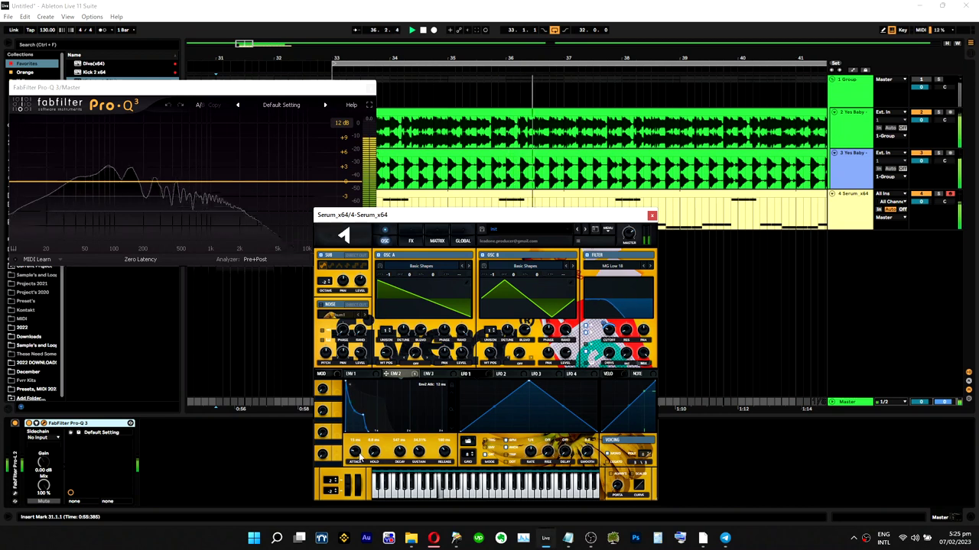
drag(358, 415, 371, 422)
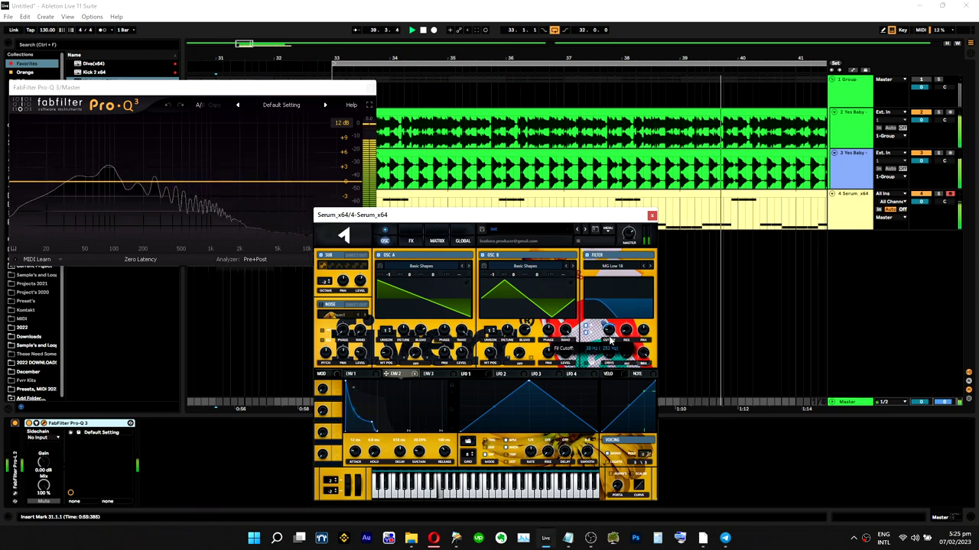
Step: Adjust the sub and oscillator A levels, then isolate the sub from oscillators A and B and set its octave to -1
drag(360, 281, 365, 260)
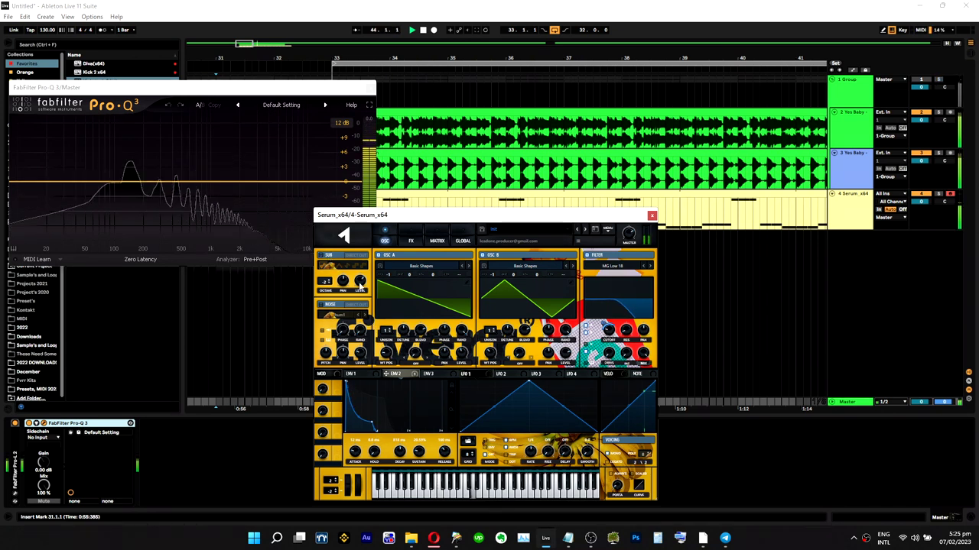
mouse_move(363, 270)
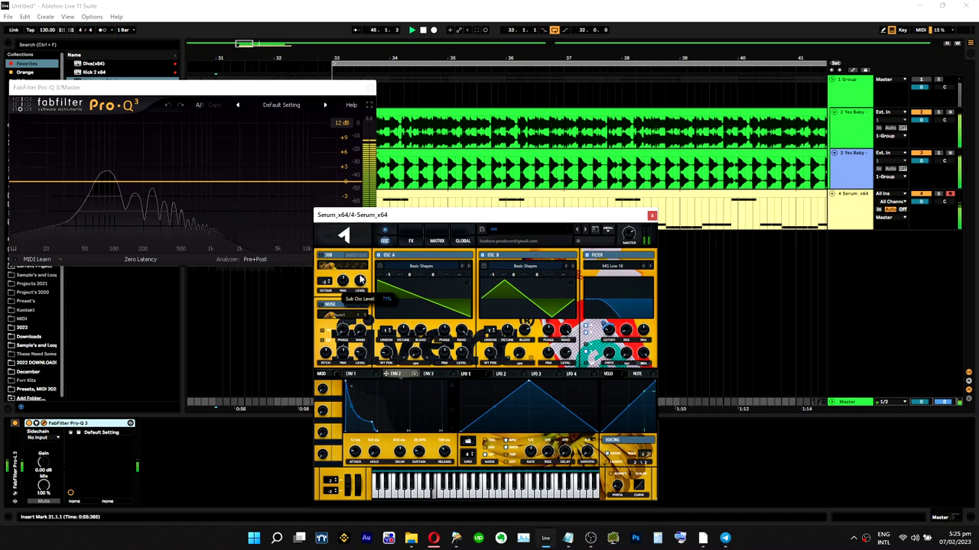
drag(464, 357, 464, 324)
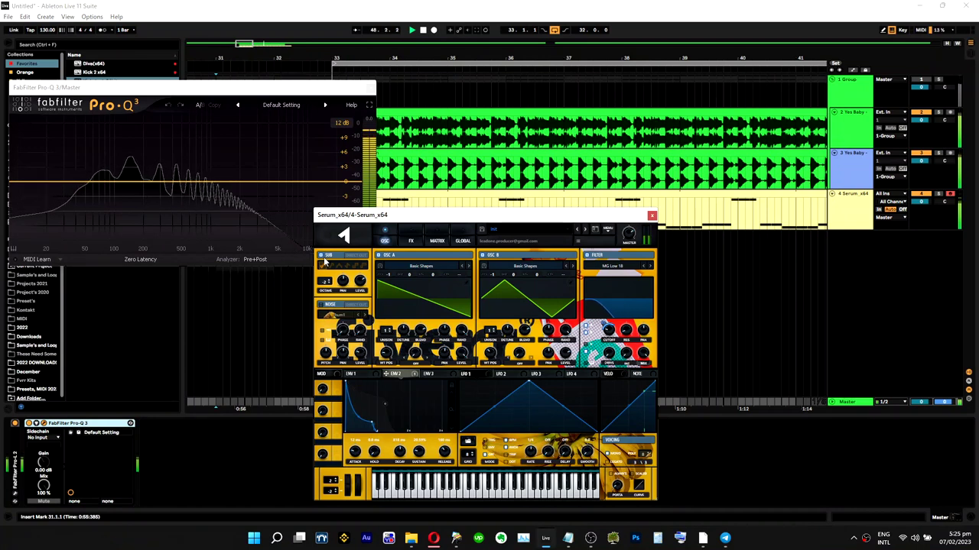
click(389, 256)
click(492, 255)
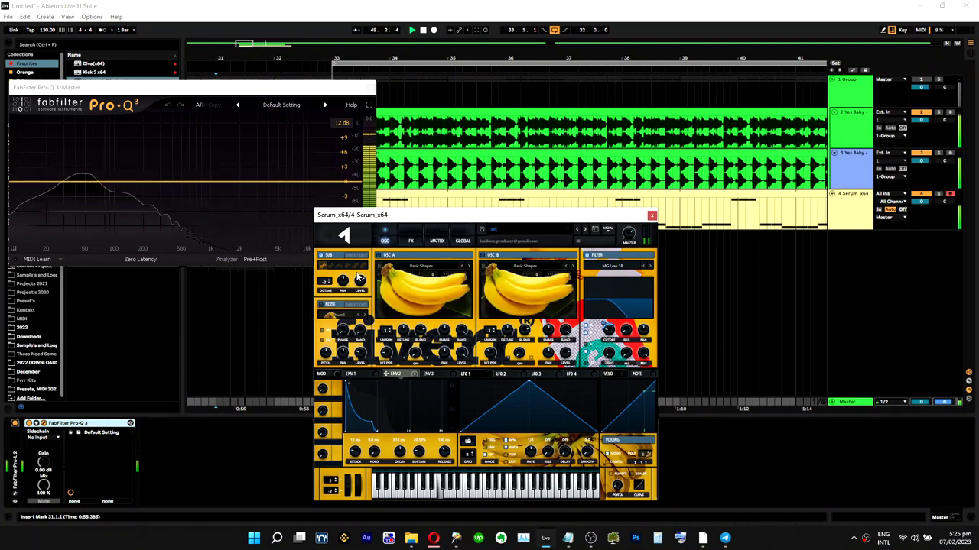
click(328, 281)
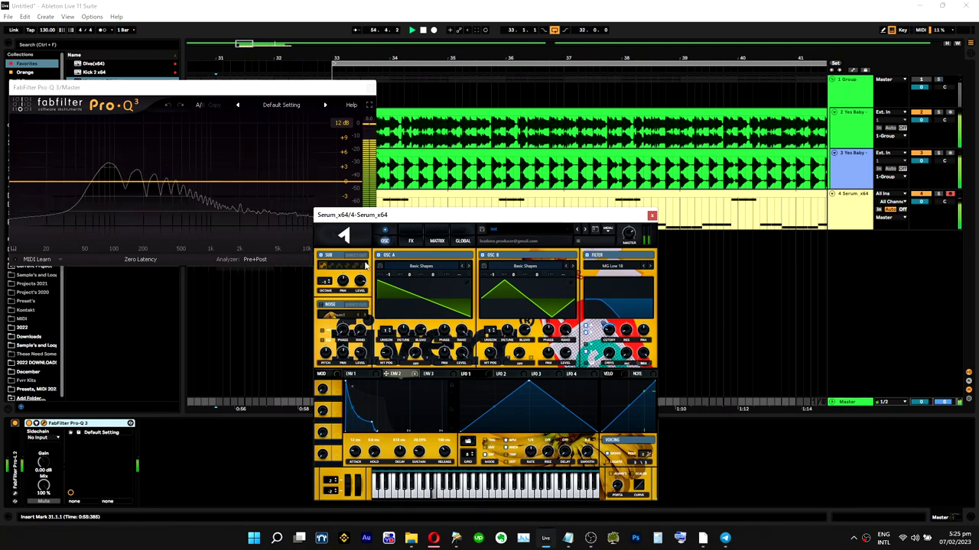
Step: Enable Serum's Tube distortion effect with the drive at about 54% and lower its mix
click(410, 239)
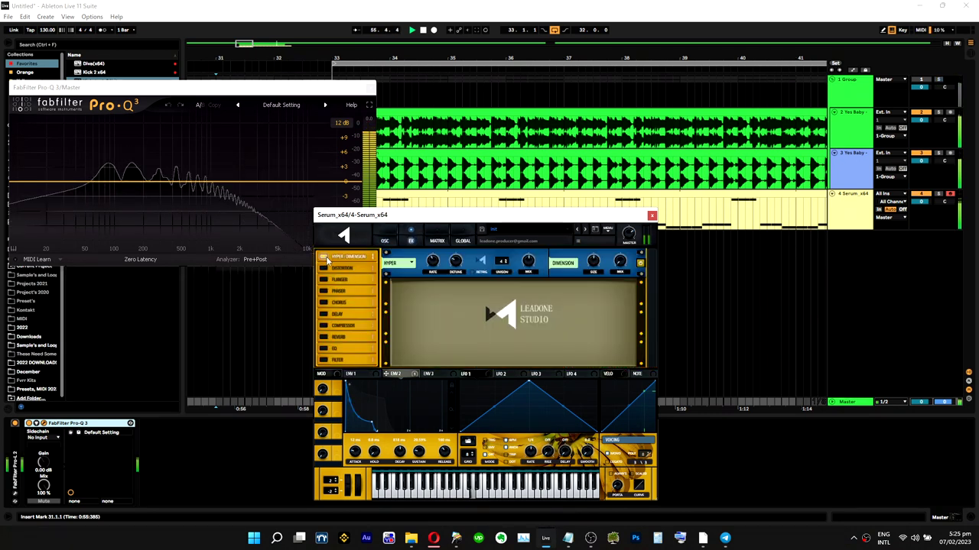
click(324, 267)
drag(566, 264, 578, 241)
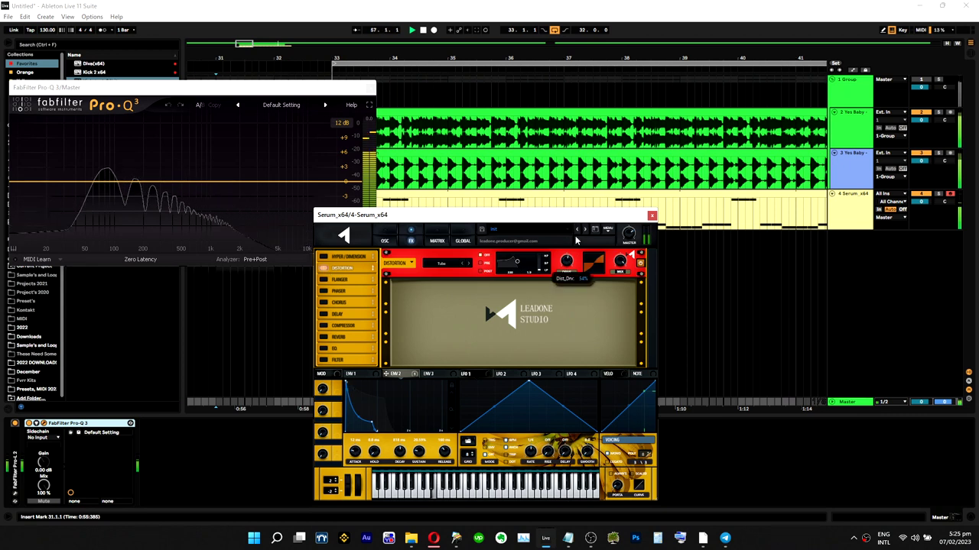
drag(619, 262, 619, 326)
Step: Switch the oscillator page's filter to MG Low 24 and readjust Envelope 2's cutoff modulation amount and shorter decay
click(385, 240)
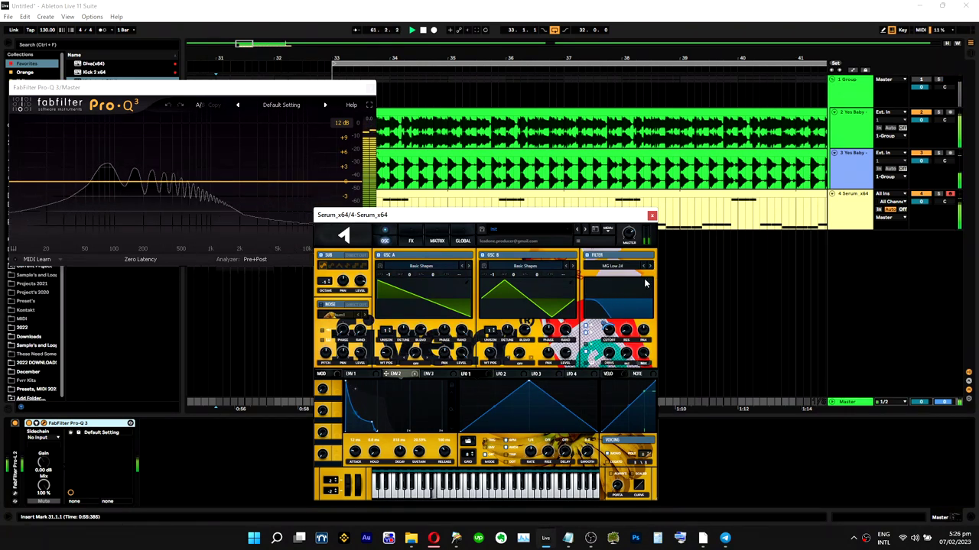
drag(611, 337, 611, 344)
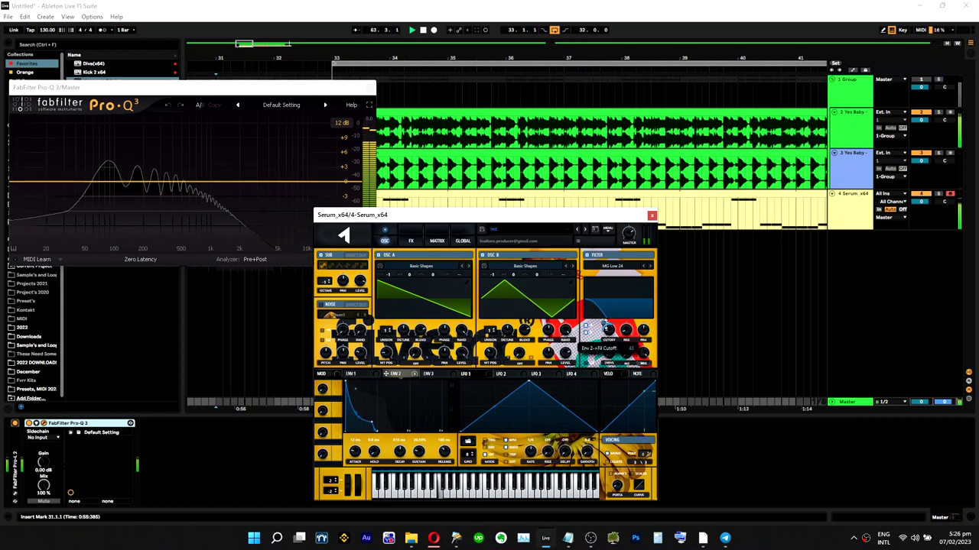
mouse_move(374, 415)
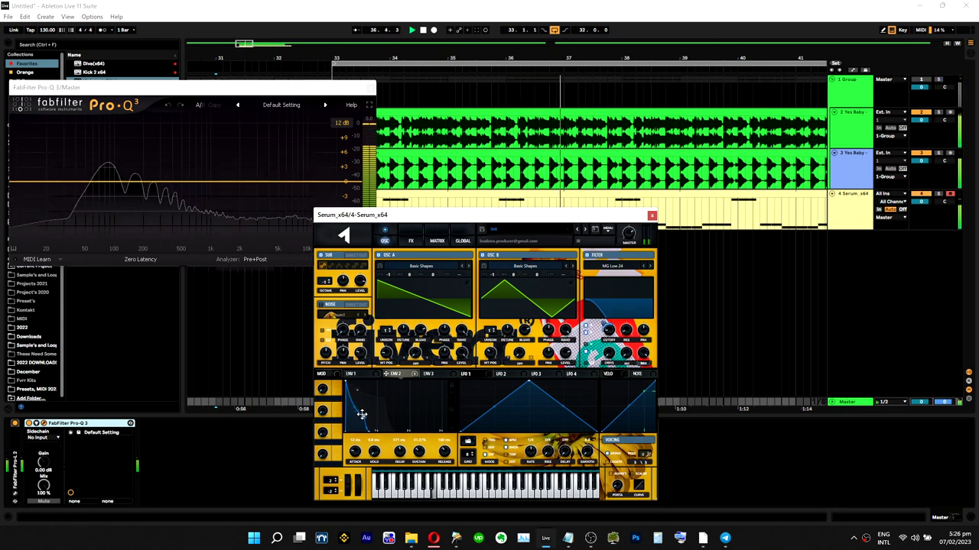
drag(362, 415, 364, 416)
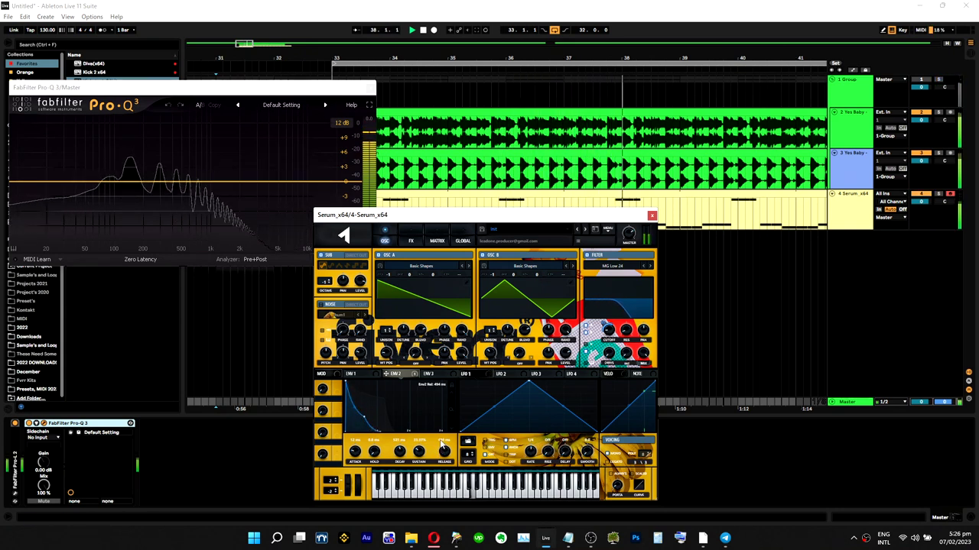
Step: Adjust Envelope 2's release and reshape Envelope 1 with a shorter decay
drag(440, 445, 441, 450)
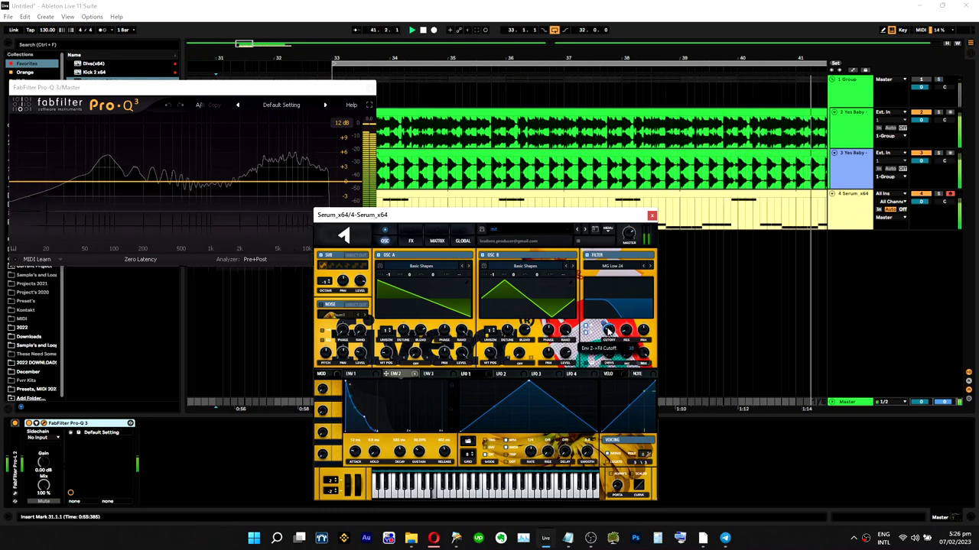
click(357, 374)
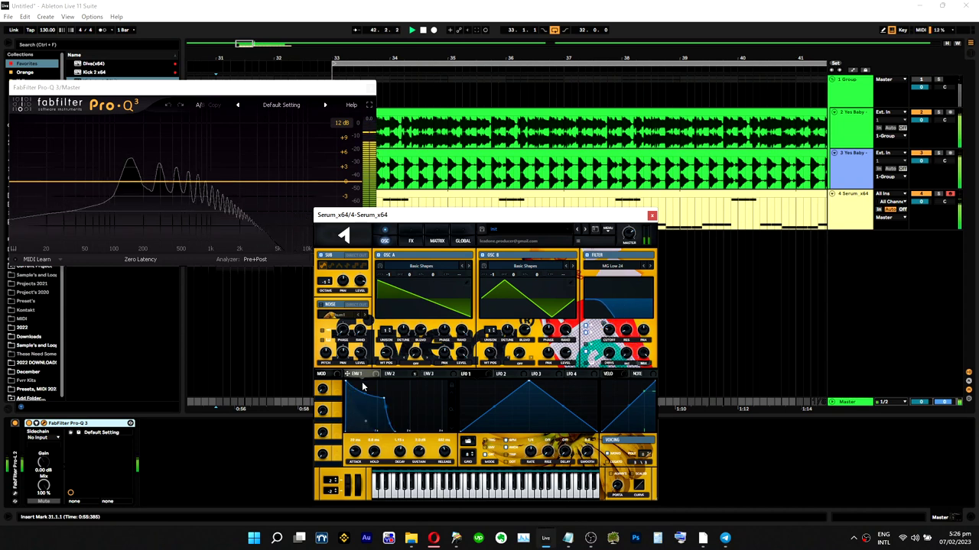
drag(386, 399, 375, 363)
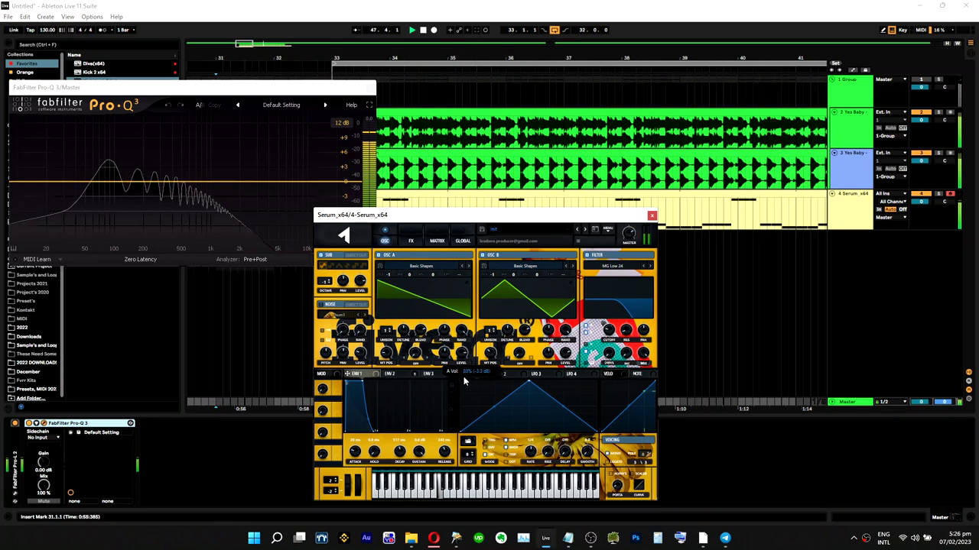
Step: Enable Serum's EQ effect with its low-band gain at 0.0 dB and set oscillator A's wavetable position to 1
click(406, 238)
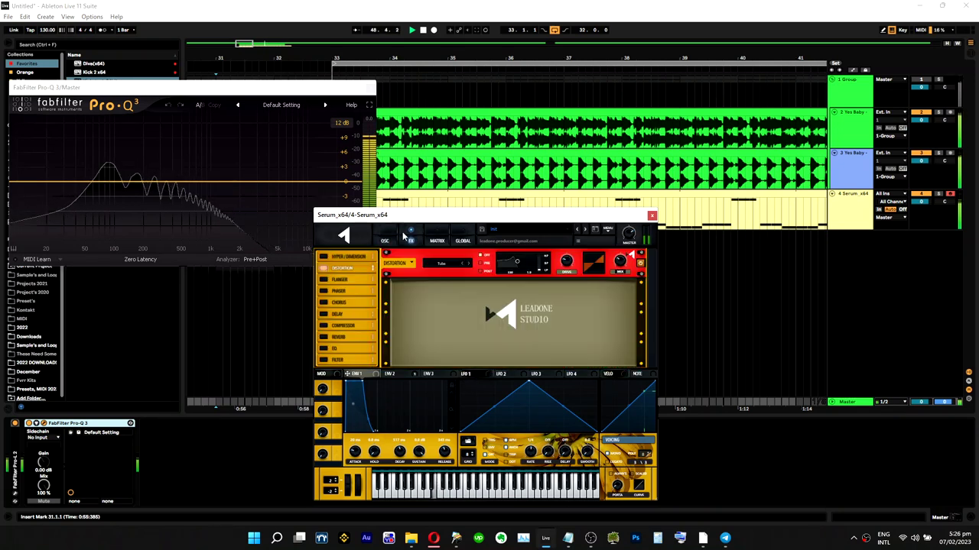
click(324, 348)
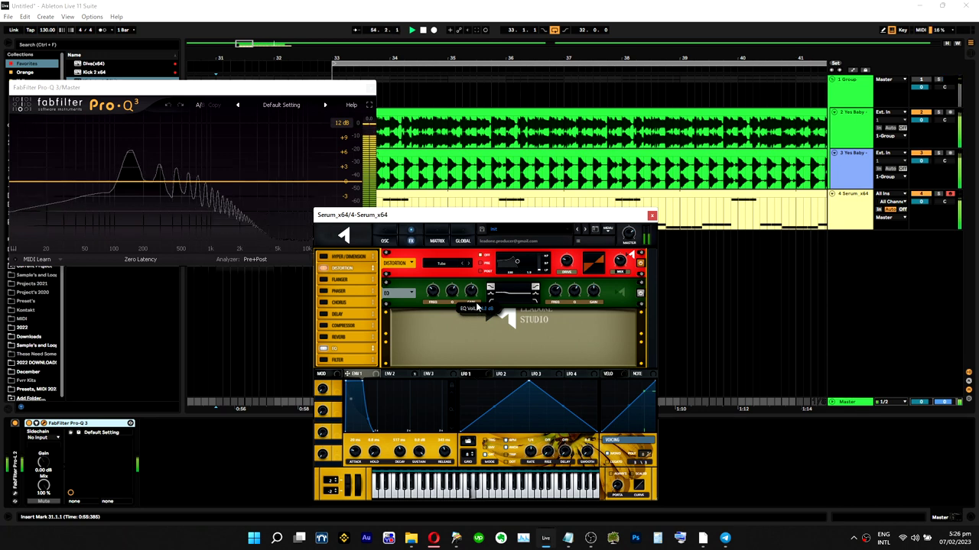
click(384, 241)
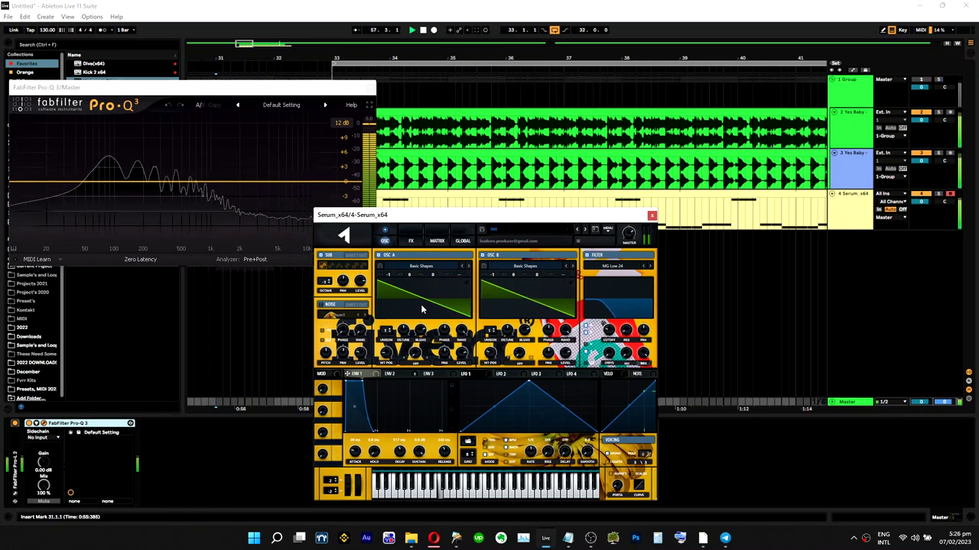
drag(389, 347, 385, 377)
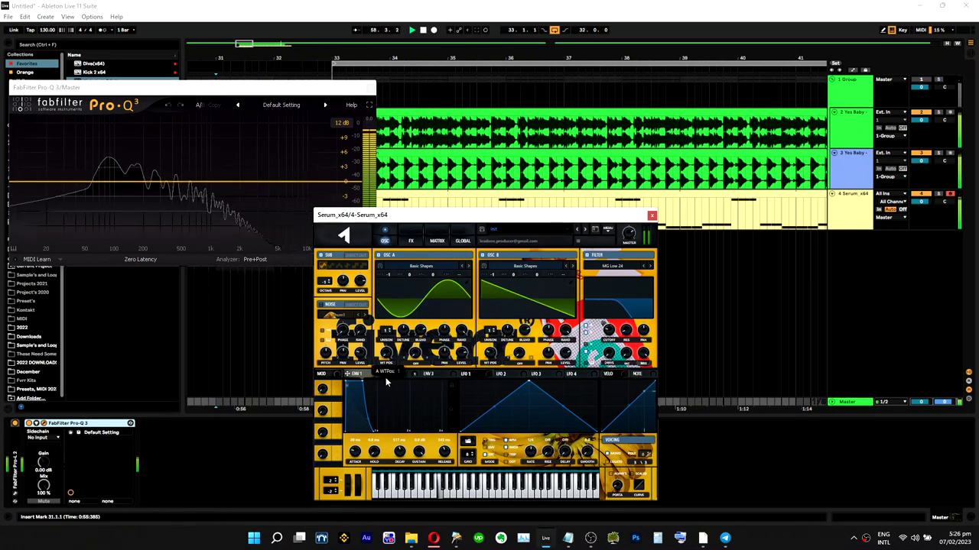
click(409, 242)
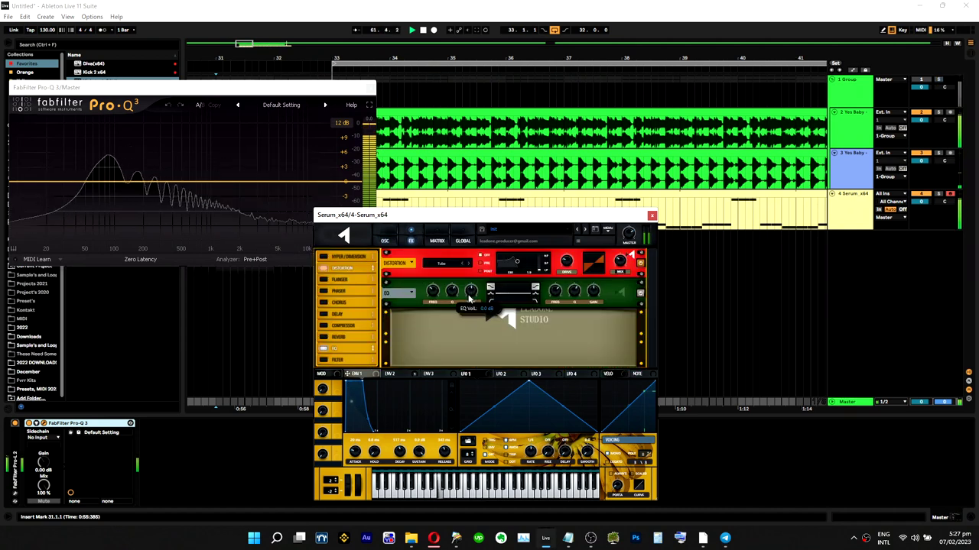
Step: Try the MG Low 18 filter type, return to MG Low 24 and fine-tune the filter cutoff
click(385, 242)
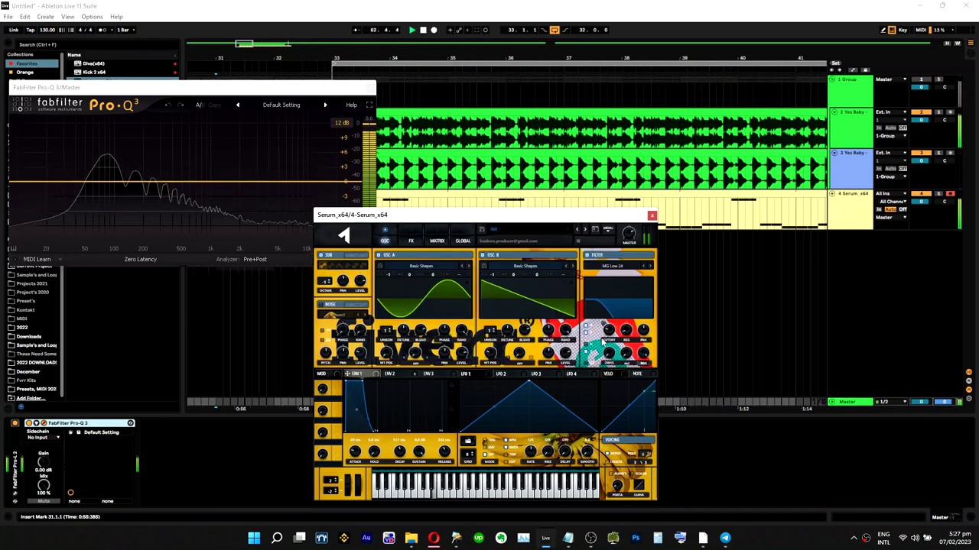
click(642, 266)
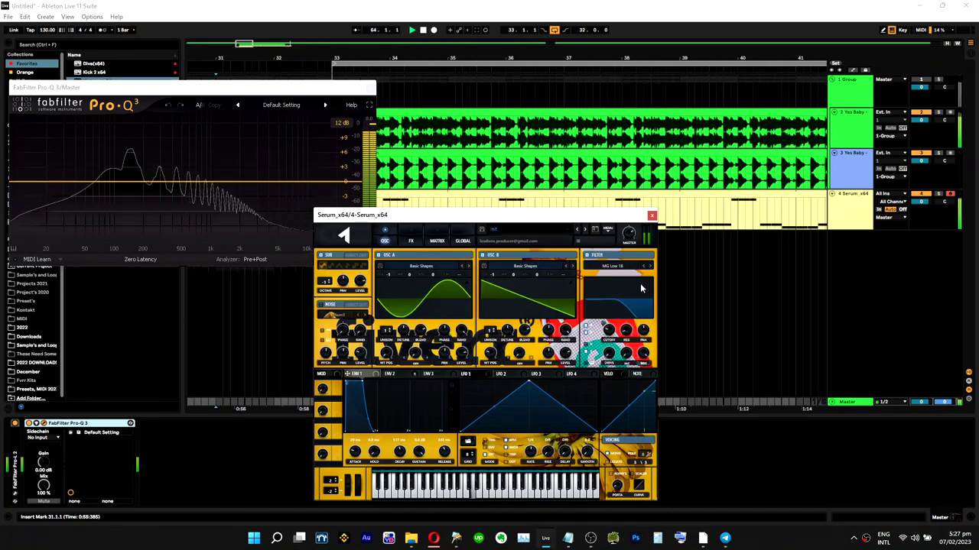
click(413, 242)
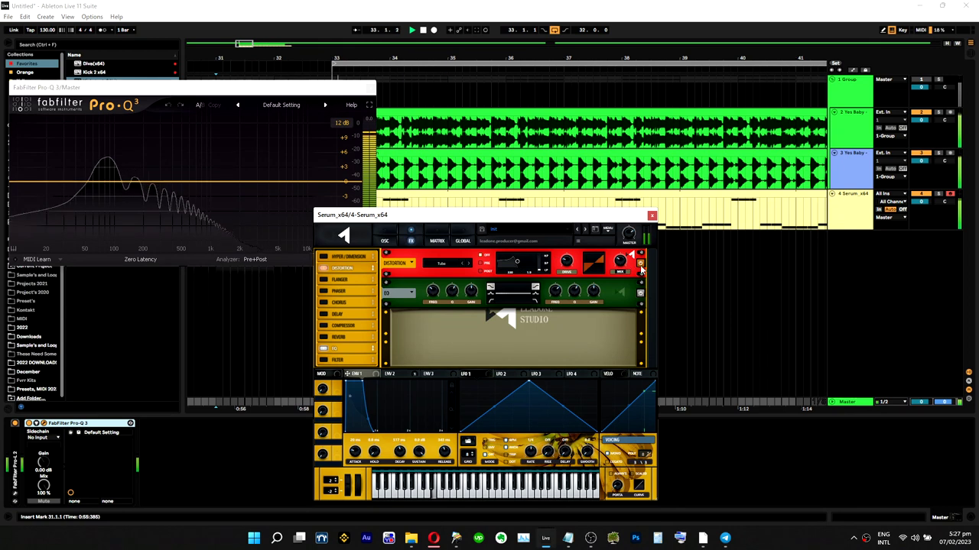
click(385, 241)
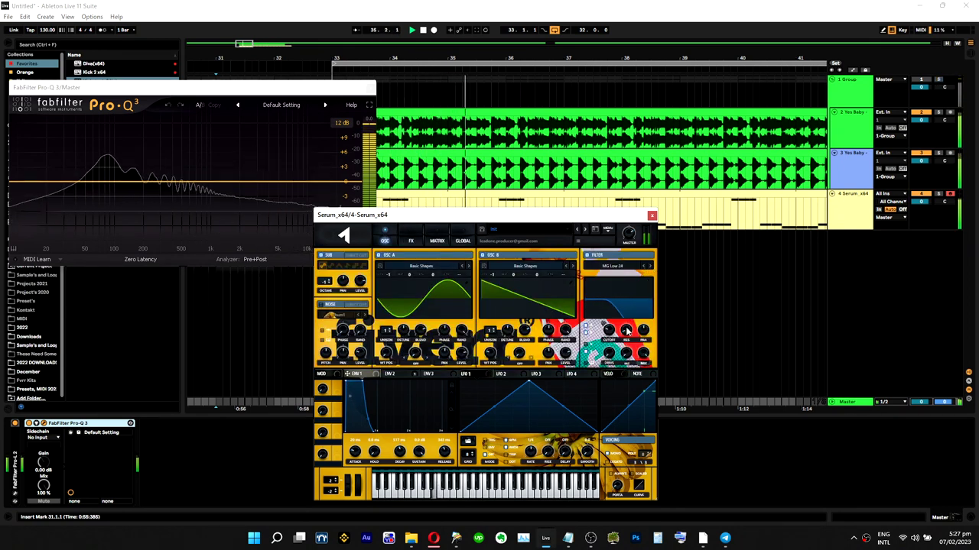
drag(616, 334, 616, 336)
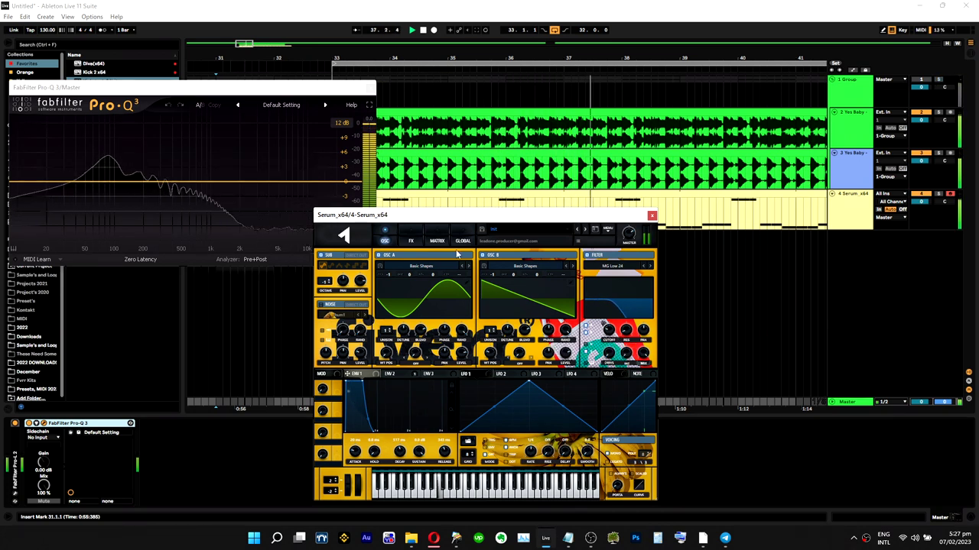
Step: Try the EQ's high band as a low-pass filter and lower its frequency
click(412, 241)
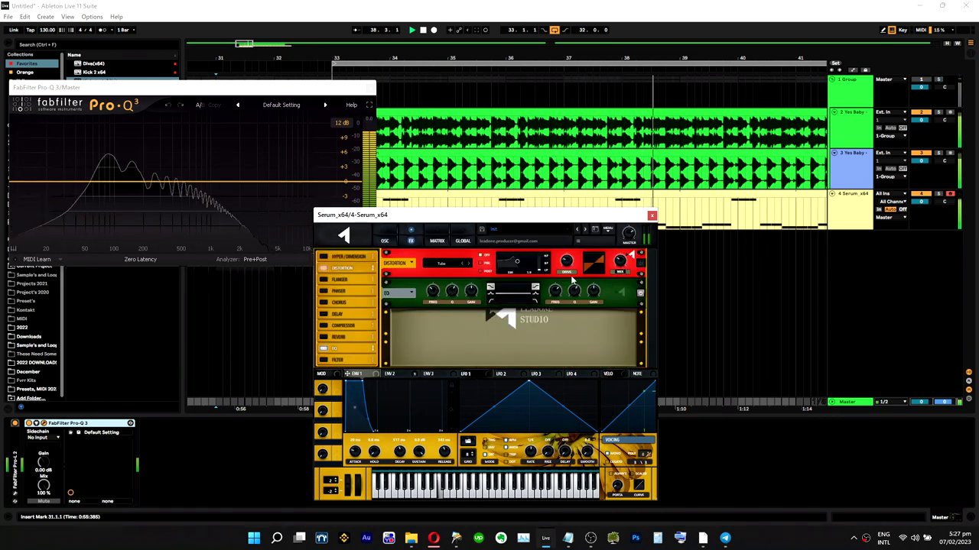
click(536, 300)
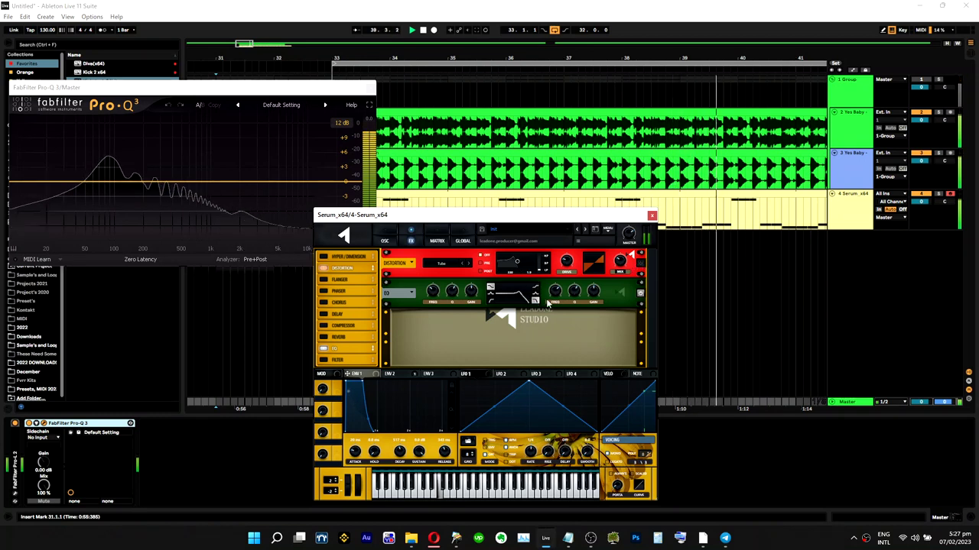
drag(573, 298, 556, 313)
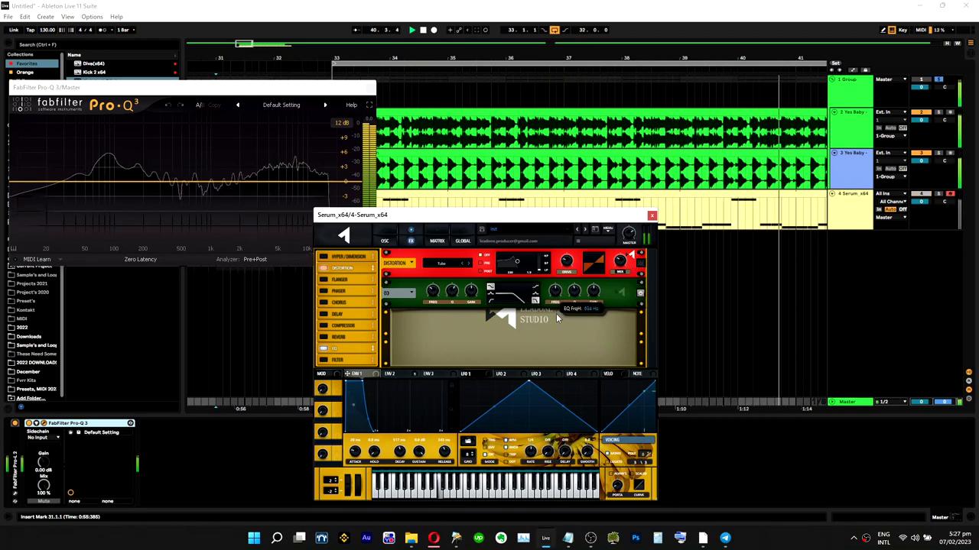
click(384, 240)
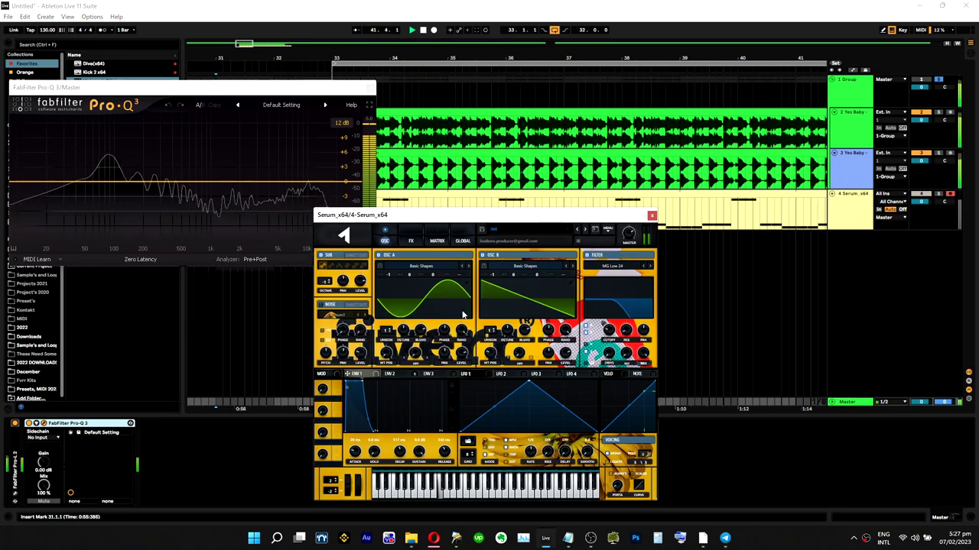
click(411, 241)
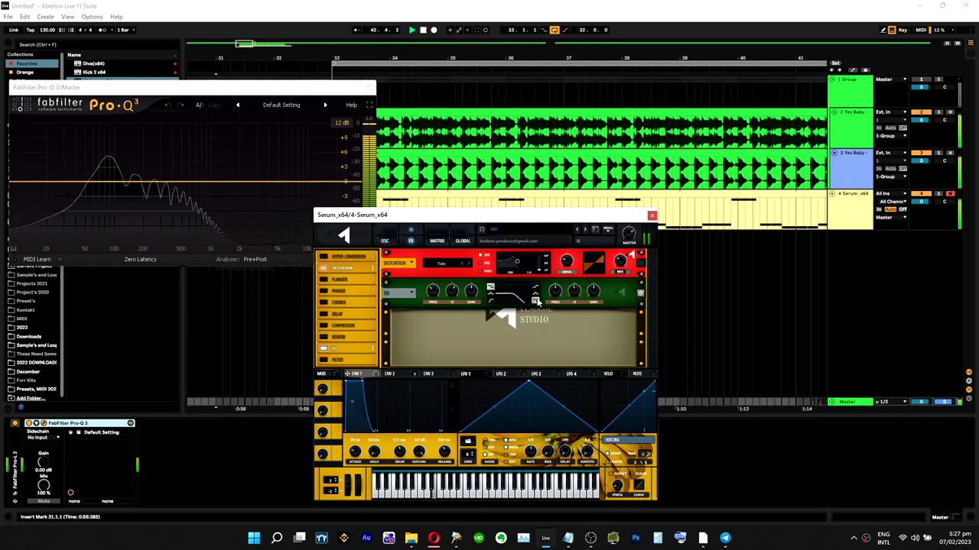
Step: Set the EQ's high band to a high shelf and cut its gain by about 2.8 dB
click(535, 289)
drag(592, 293, 590, 304)
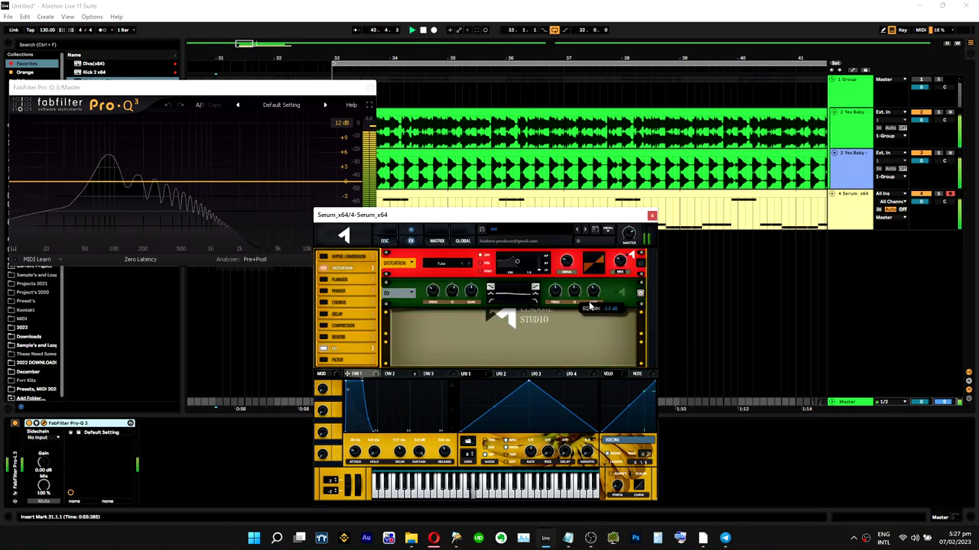
click(386, 241)
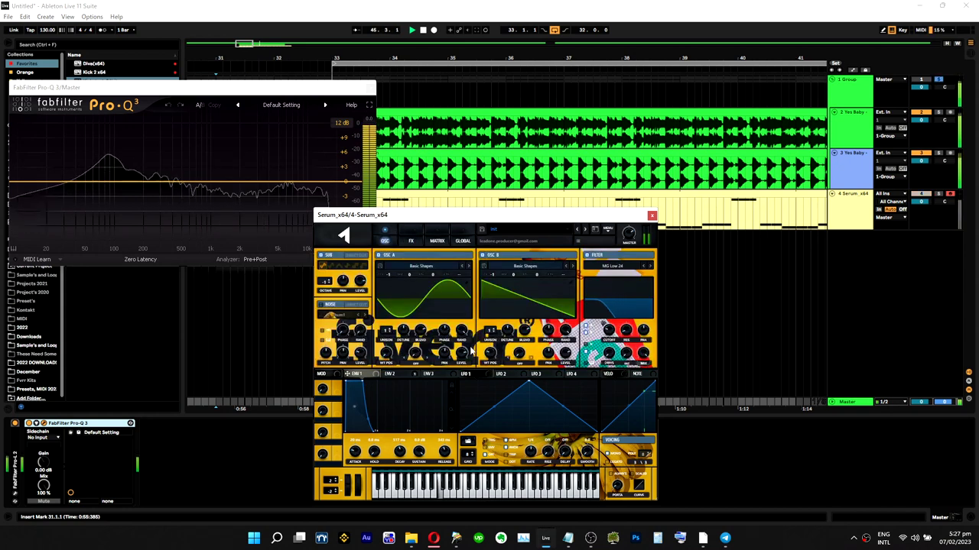
Step: Set the Tube distortion's filter to Post with a readjusted mix, and fine-tune the EQ's high-band frequency
click(410, 241)
mouse_move(599, 296)
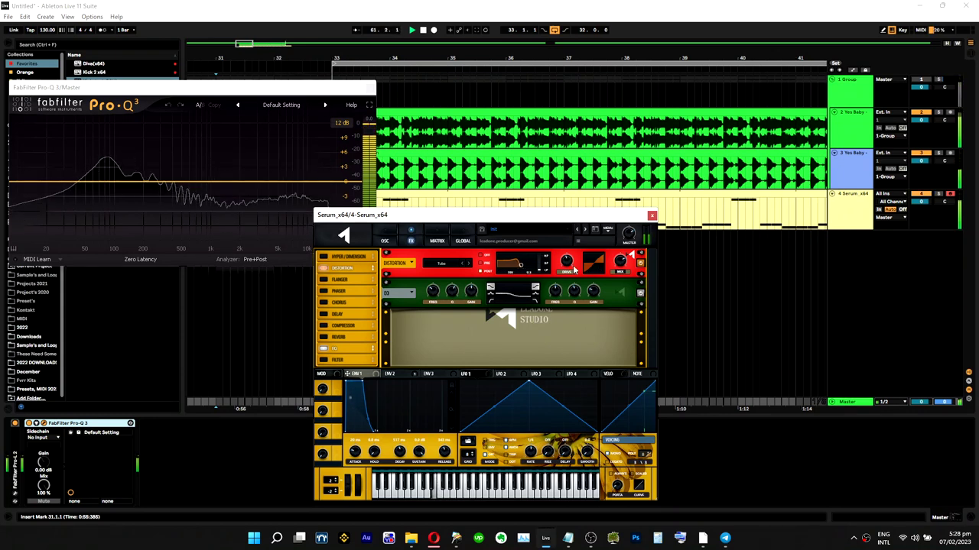
drag(618, 263, 616, 301)
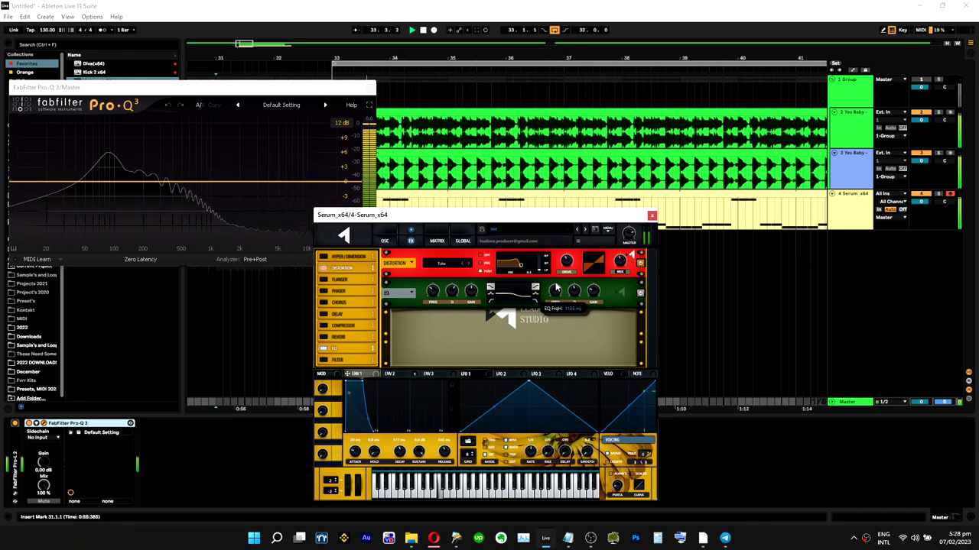
drag(556, 286, 556, 291)
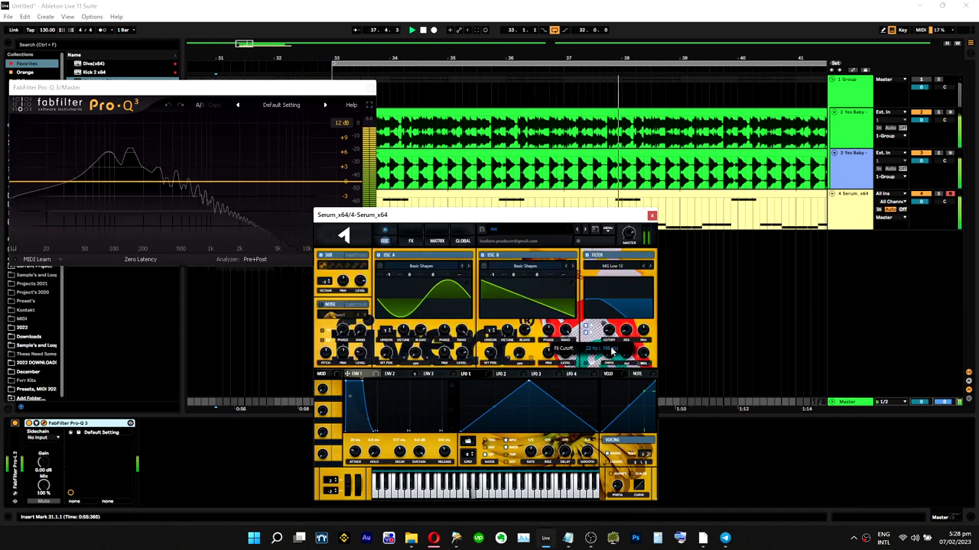
Step: Fine-tune the MG Low 12 filter's cutoff and reshape the distortion's post filter
key(s)
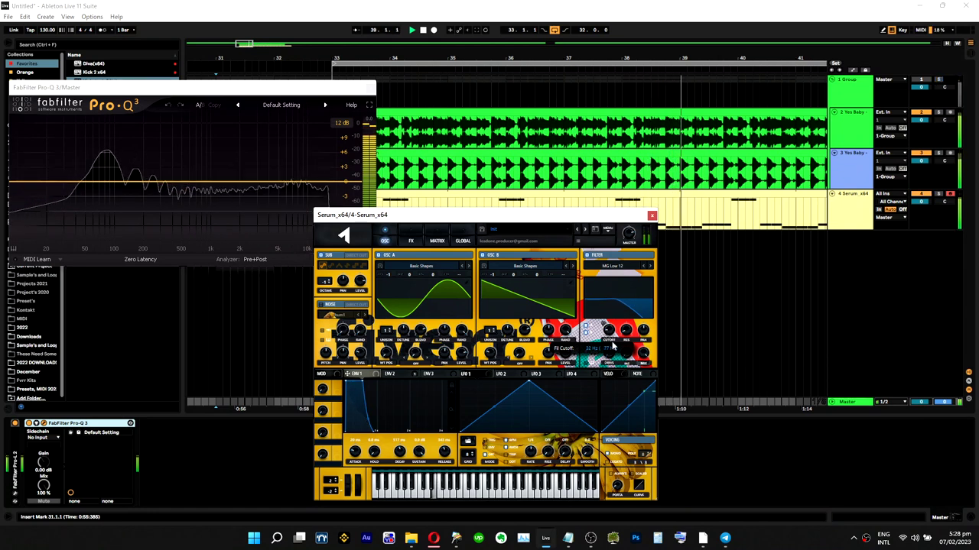
click(462, 241)
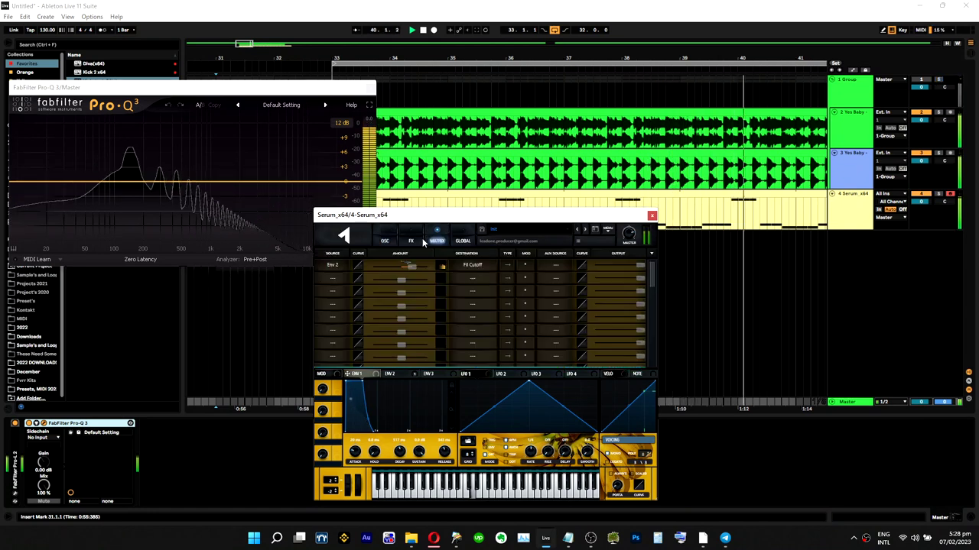
click(411, 240)
mouse_move(612, 289)
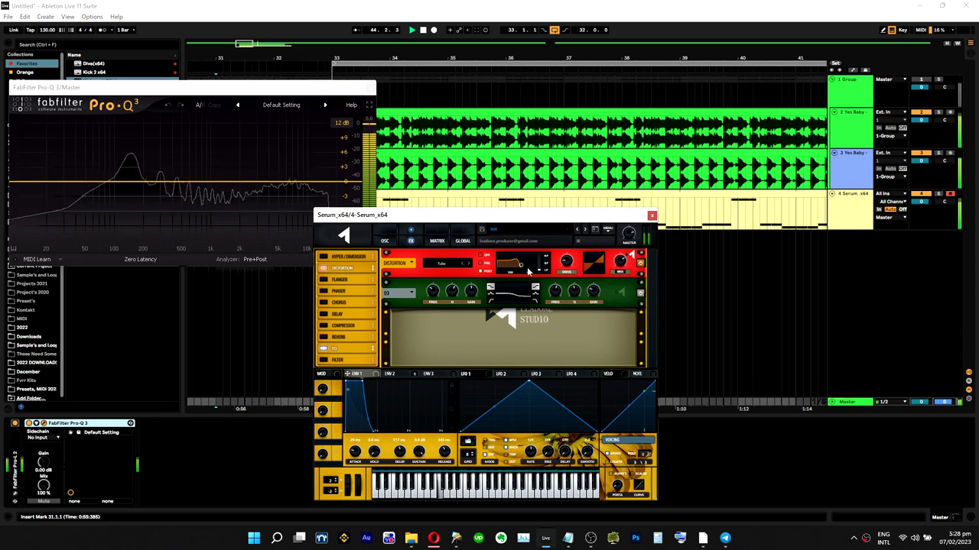
drag(521, 265, 549, 269)
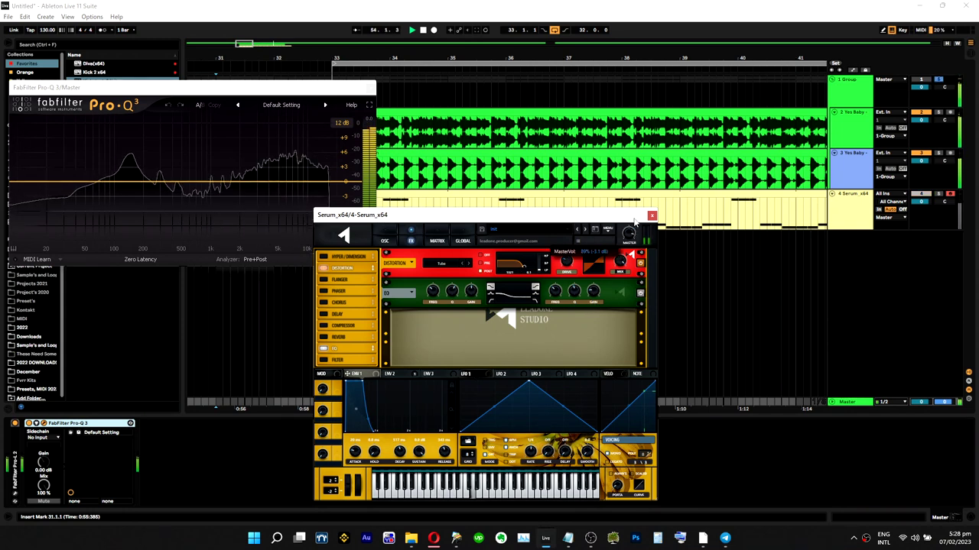
Step: Sweep the EQ's high-shelf frequency and readjust its Q to tame the bass's upper range
drag(556, 287, 562, 275)
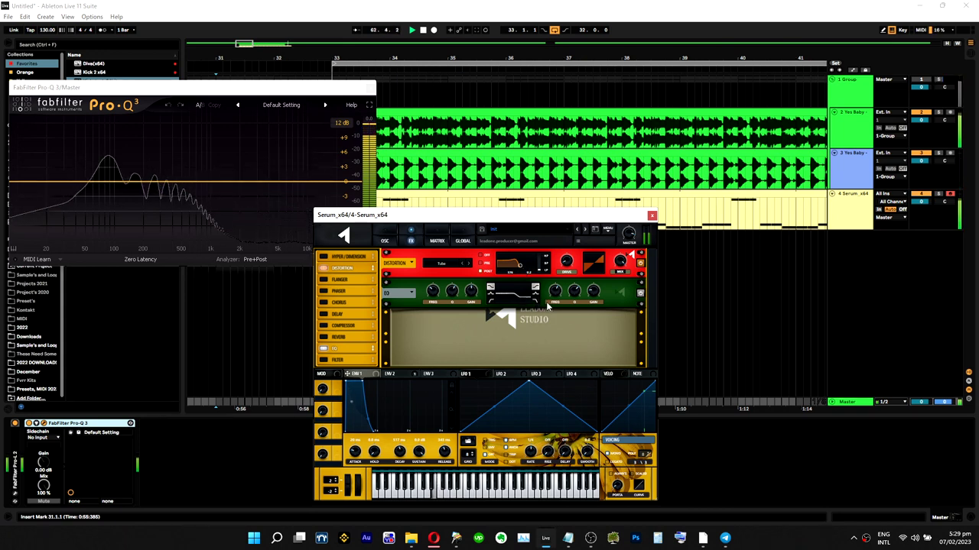
drag(578, 295, 578, 300)
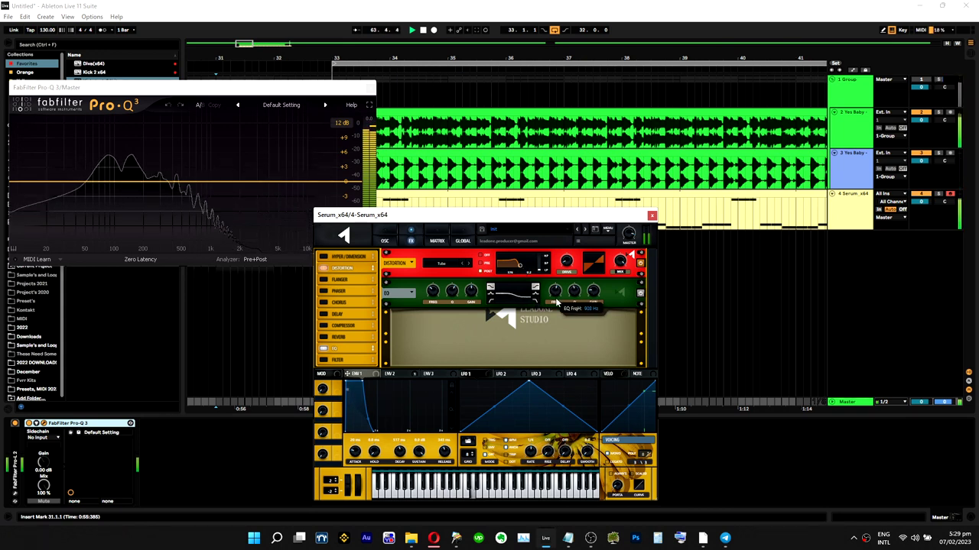
drag(556, 304, 556, 283)
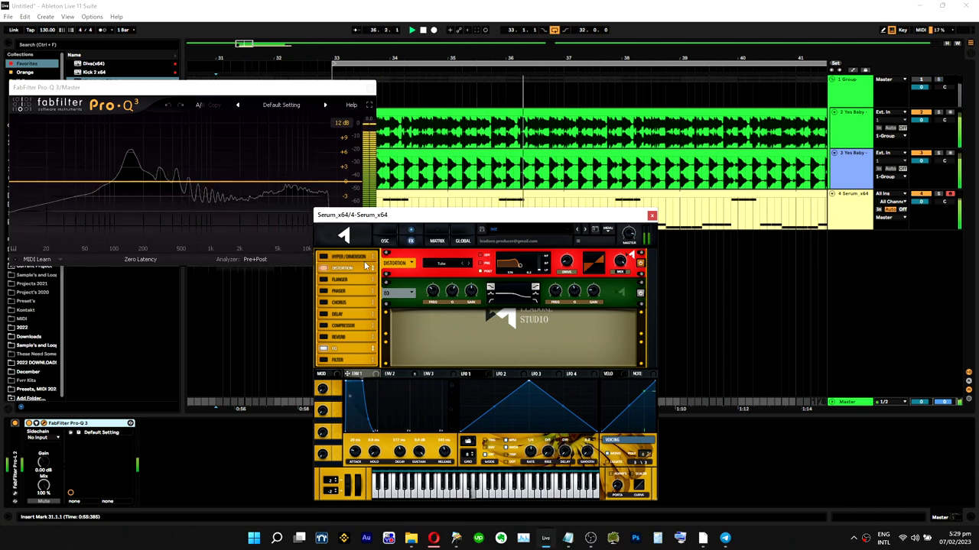
Step: Switch the oscillator page's filter to MG Low 18 and readjust its cutoff and Envelope 2's modulation amount
click(386, 241)
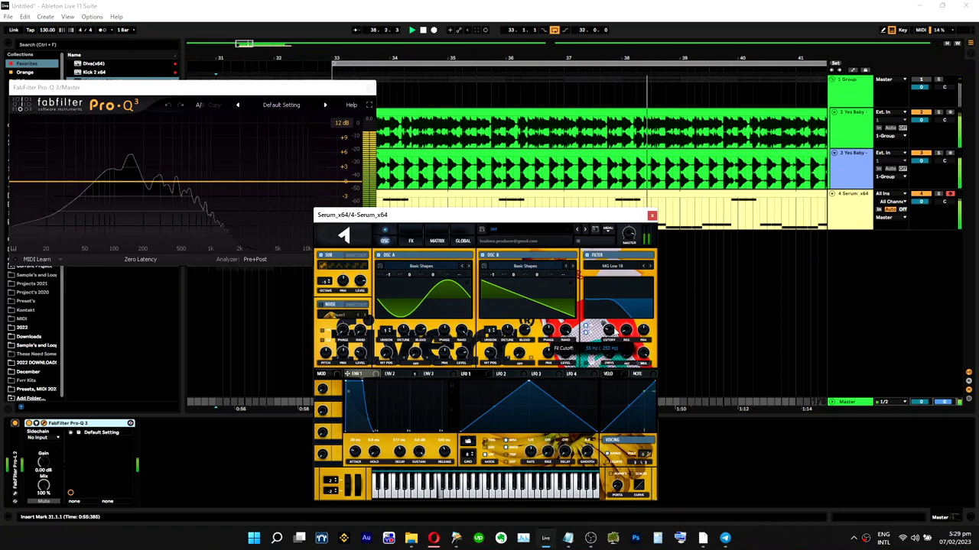
click(396, 374)
drag(603, 326, 605, 314)
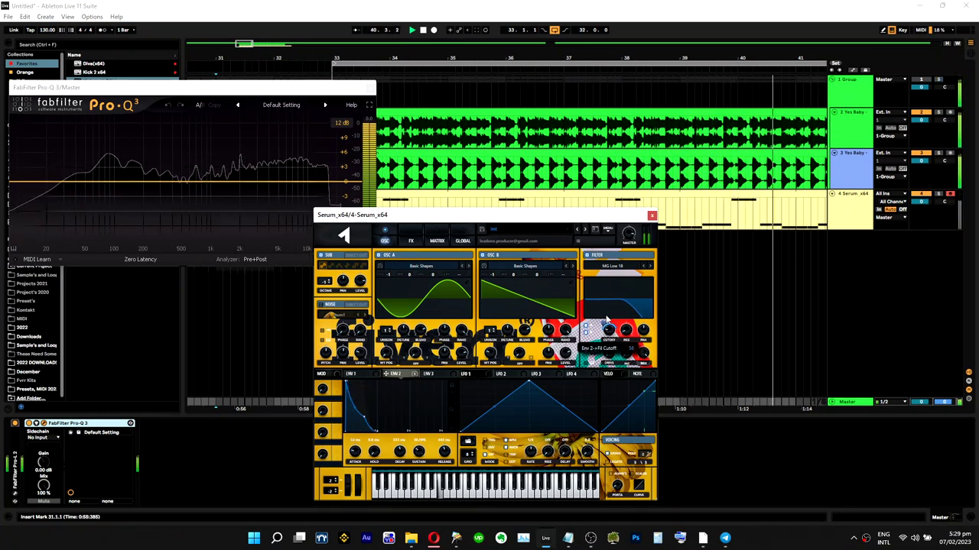
drag(605, 313, 604, 330)
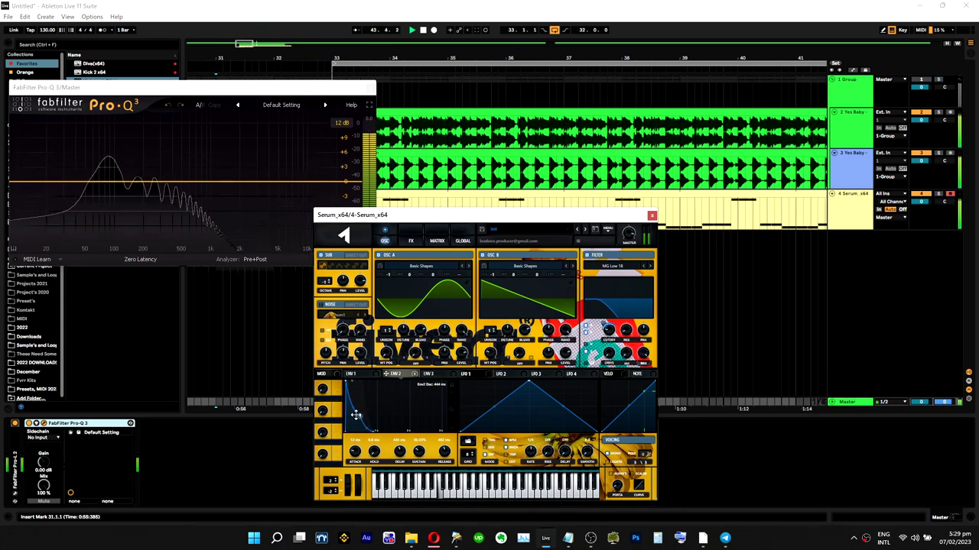
Step: Readjust Envelope 2's decay and shorten its release
drag(355, 413, 361, 413)
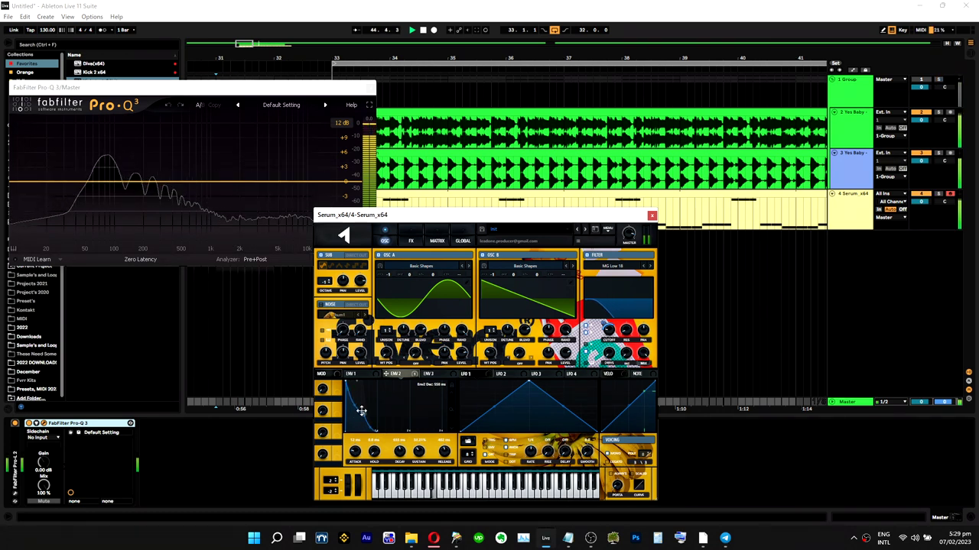
drag(360, 414, 360, 416)
mouse_move(604, 317)
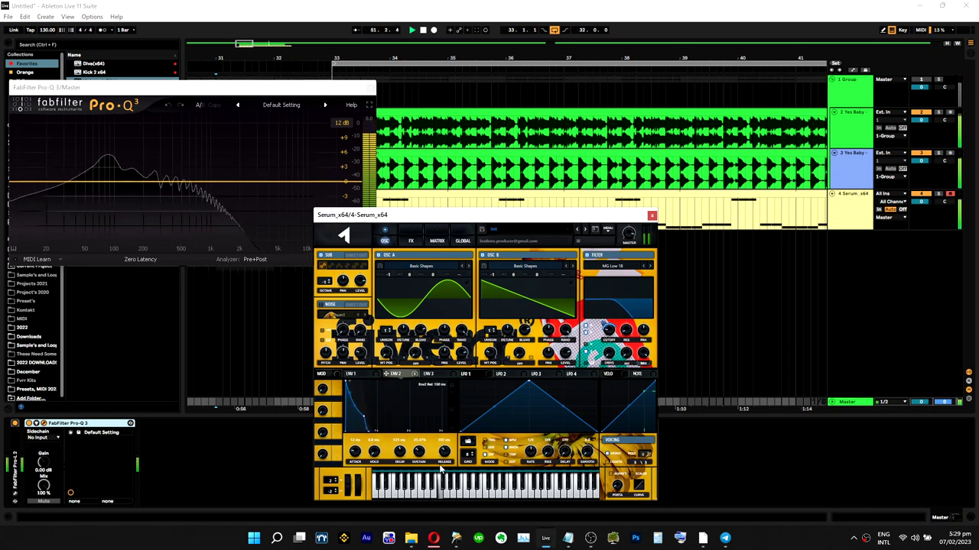
Step: Lengthen Envelope 2's release and readjust the cutoff of the oscillator page's MG Low 18 filter
drag(440, 466, 440, 465)
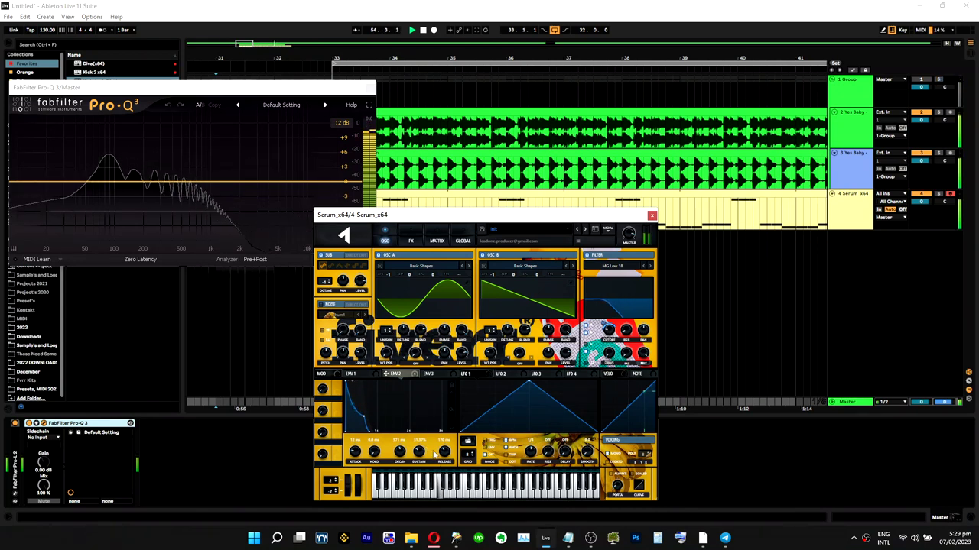
drag(449, 444, 447, 452)
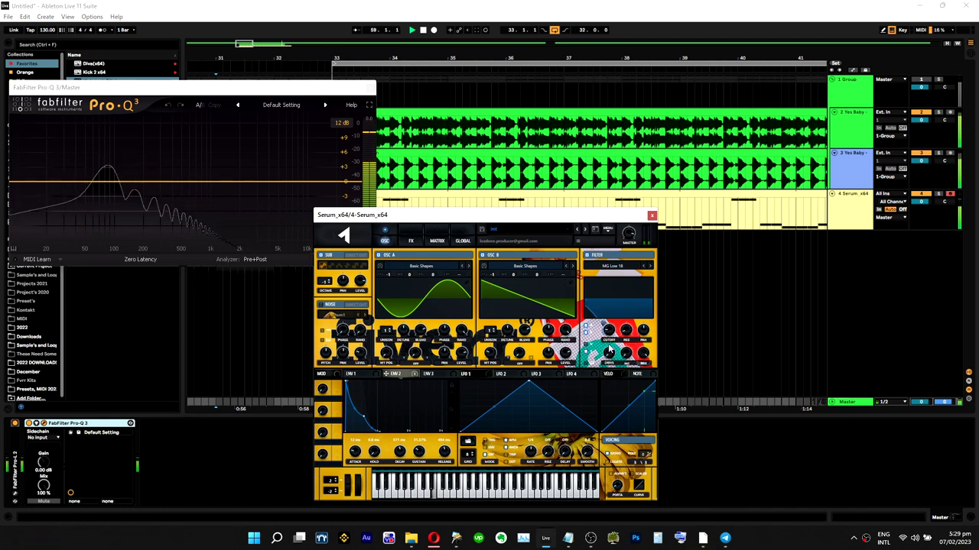
drag(607, 327, 612, 328)
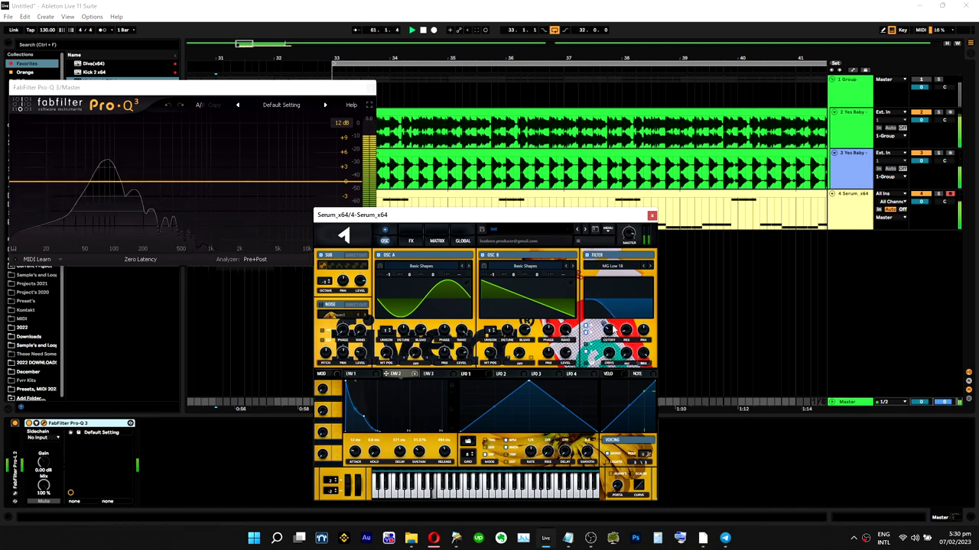
mouse_move(605, 321)
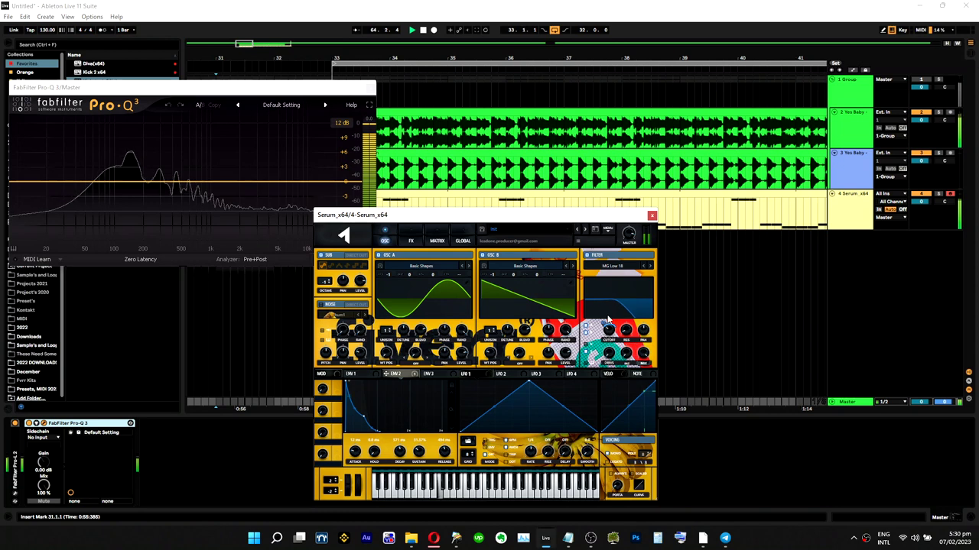
Step: Add a Filter effect after the EQ, set it to MG Low 18 and tune its cutoff
click(411, 241)
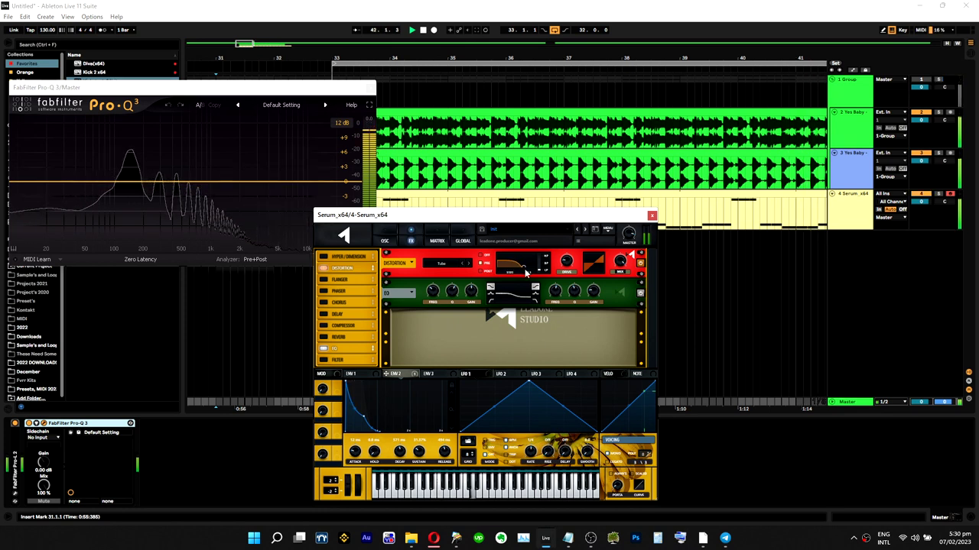
click(344, 360)
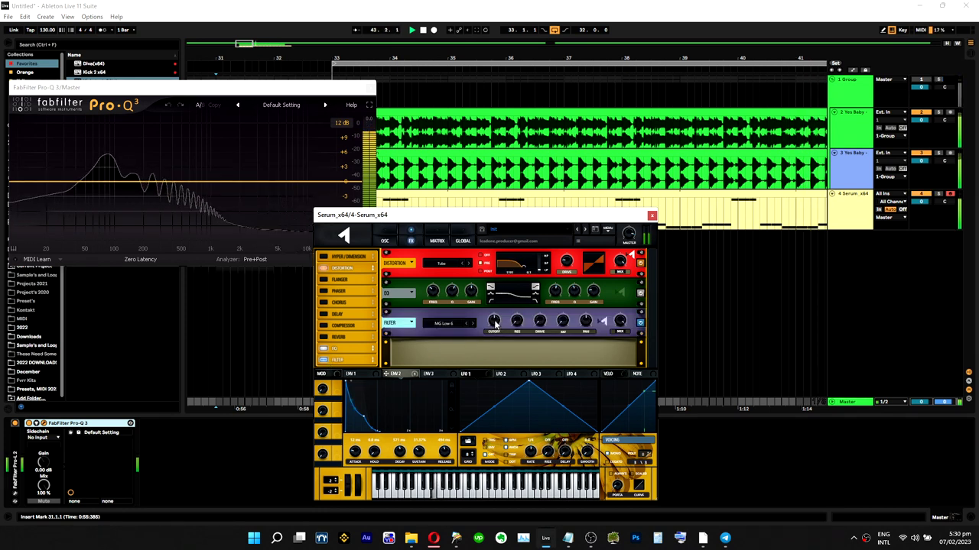
mouse_move(497, 321)
drag(495, 337, 498, 316)
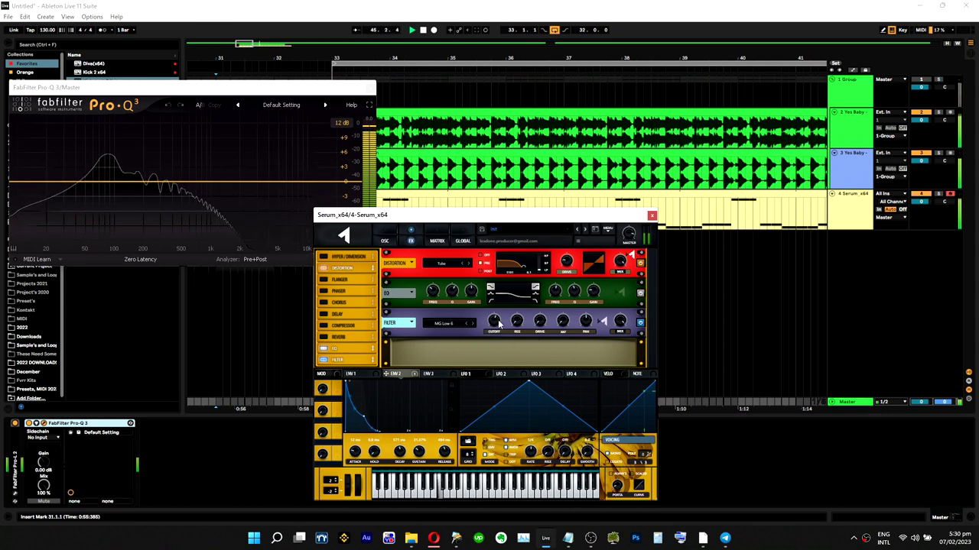
mouse_move(495, 325)
mouse_down()
mouse_move(495, 315)
mouse_move(495, 331)
mouse_up()
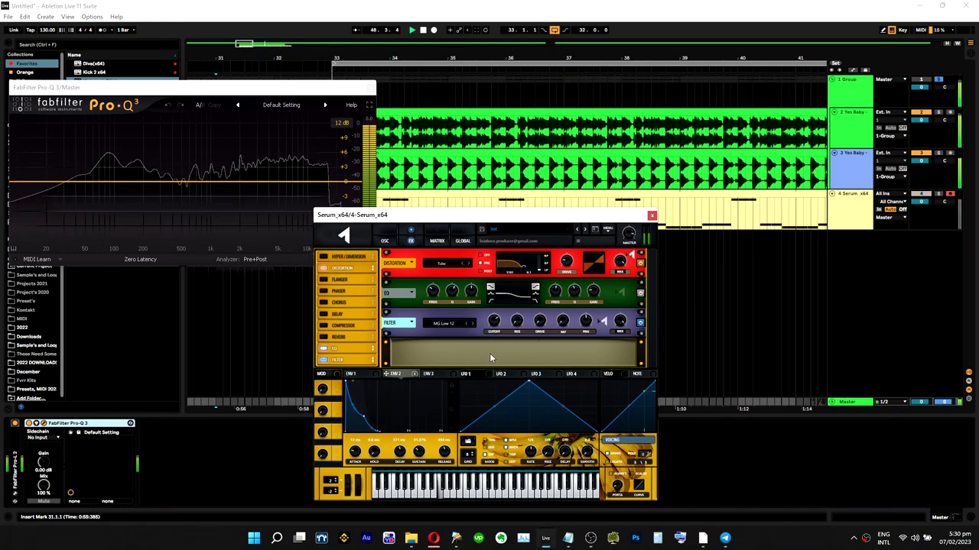
click(474, 322)
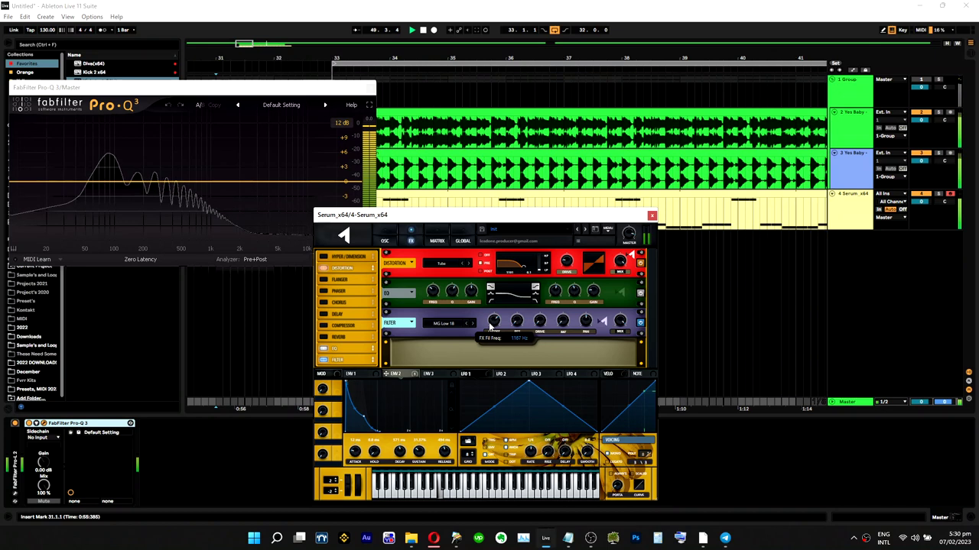
drag(490, 328, 494, 322)
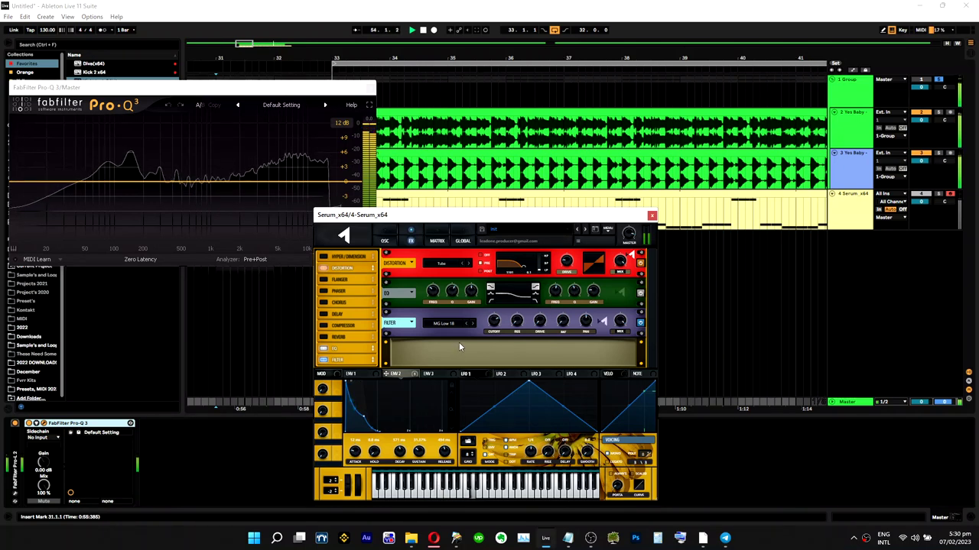
Step: Shorten the arrangement loop to two beats starting at 35.4.3, around a single bass note
drag(619, 64, 619, 46)
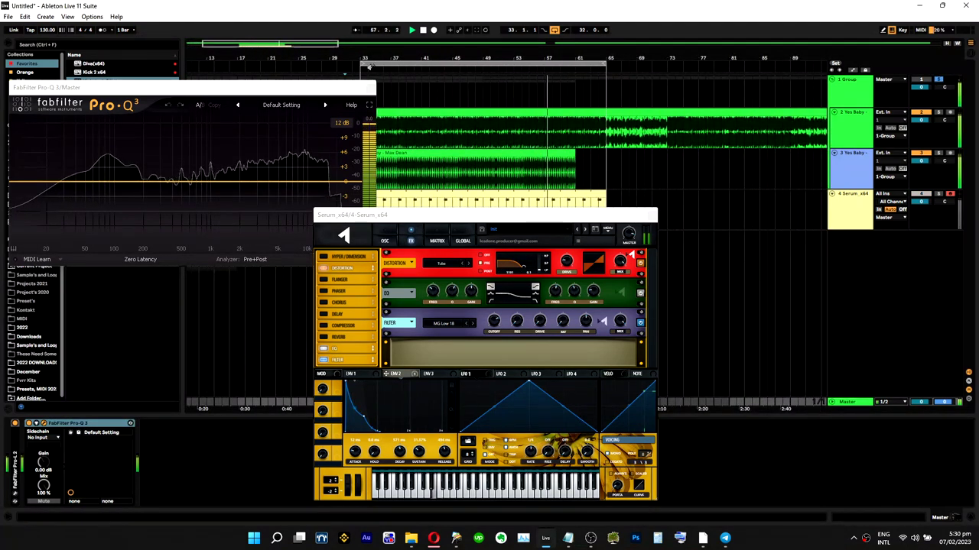
click(372, 63)
drag(363, 63, 387, 65)
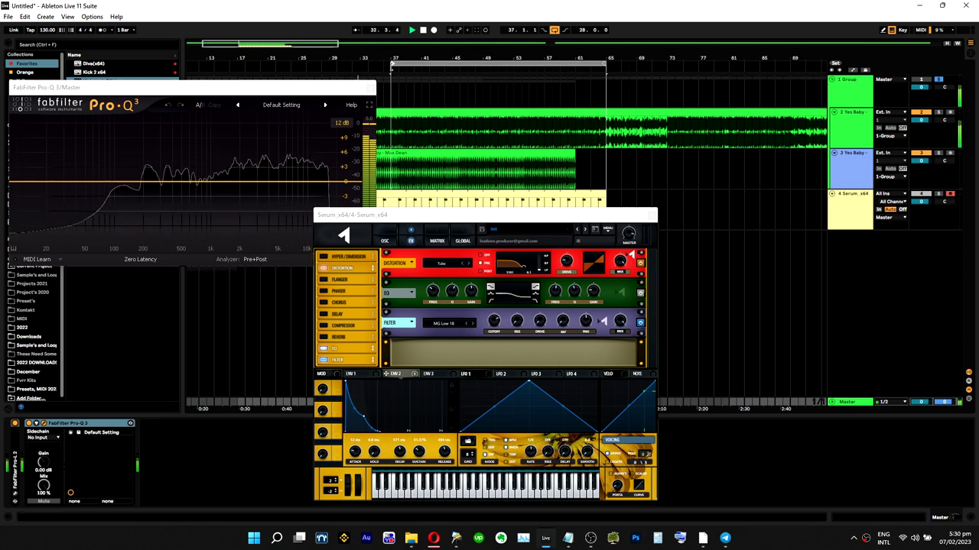
drag(604, 66, 543, 60)
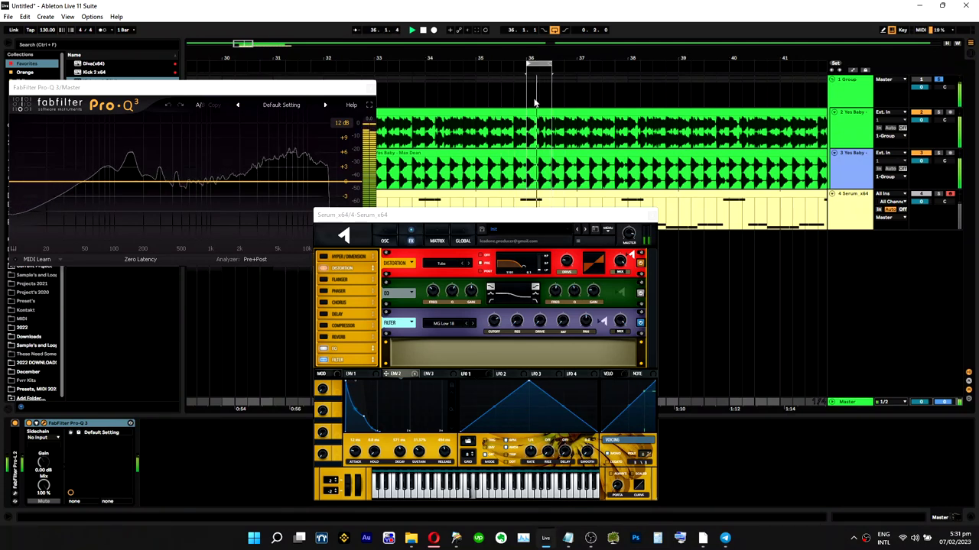
drag(539, 48, 539, 61)
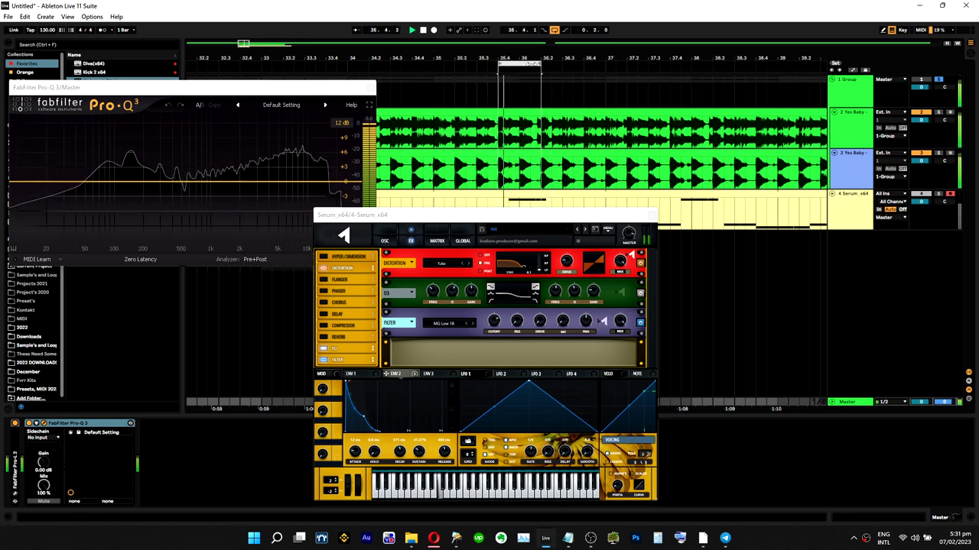
scroll(532, 64, up, 3)
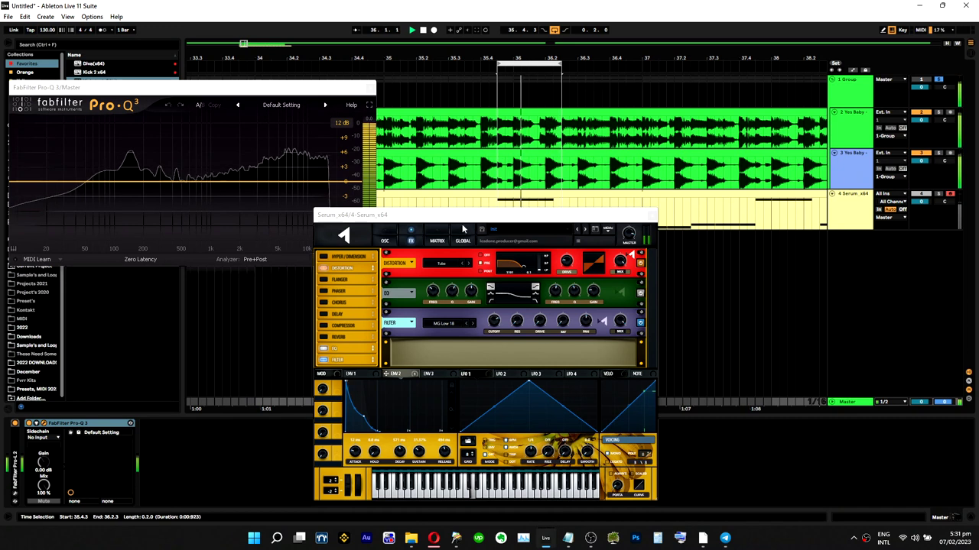
Step: Move the Serum window clear of the analyzer, set the distortion drive to about 15% and readjust Envelope 1
drag(459, 216, 525, 224)
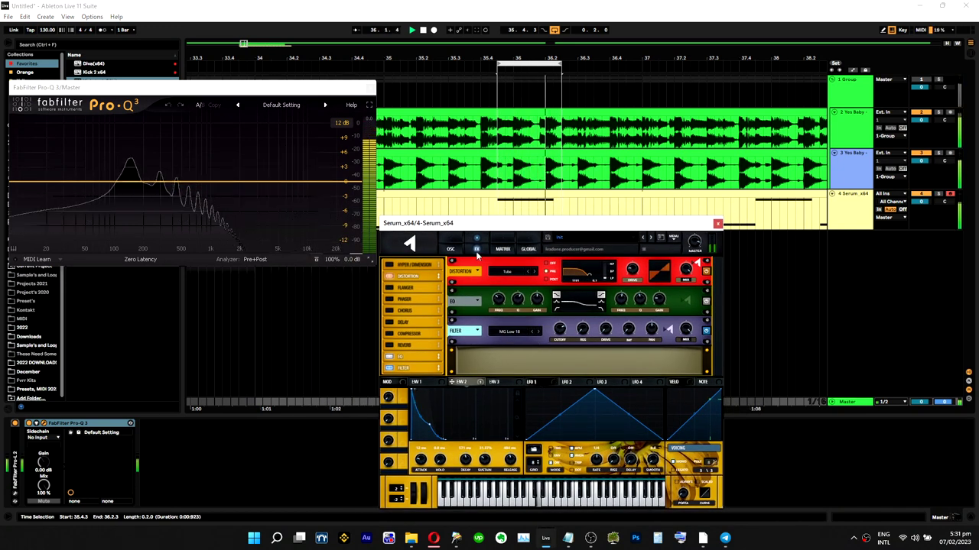
drag(633, 272, 635, 280)
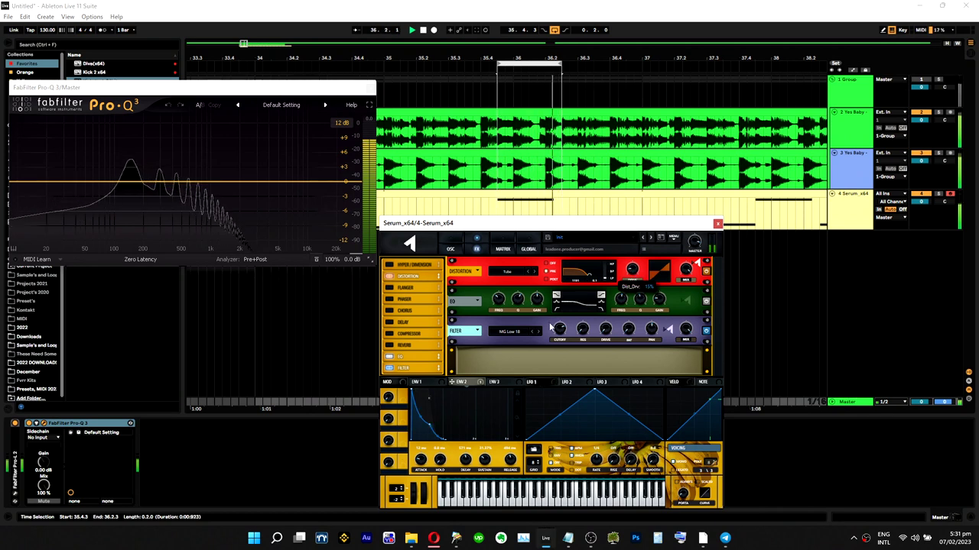
click(423, 382)
mouse_move(512, 474)
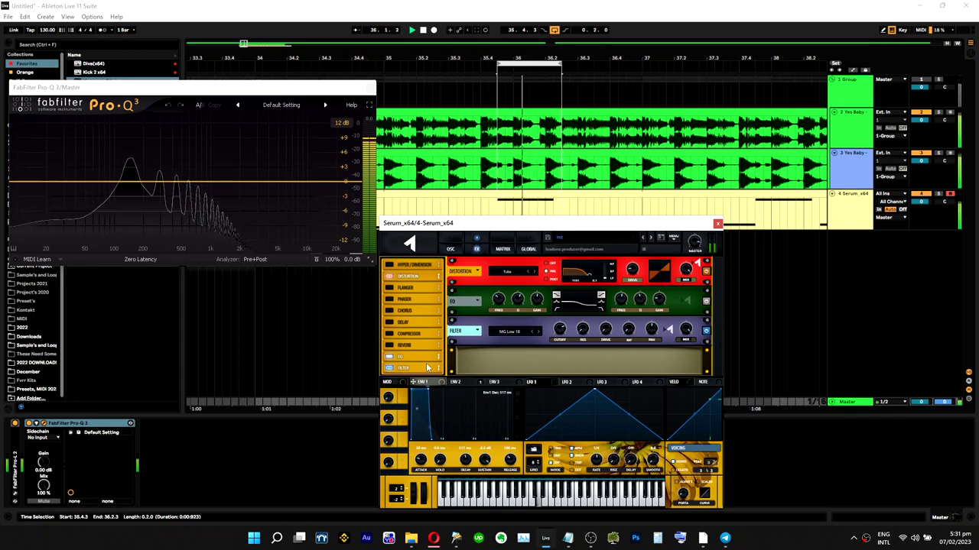
Step: Sweep oscillator A's phase while the two-beat loop plays
click(450, 246)
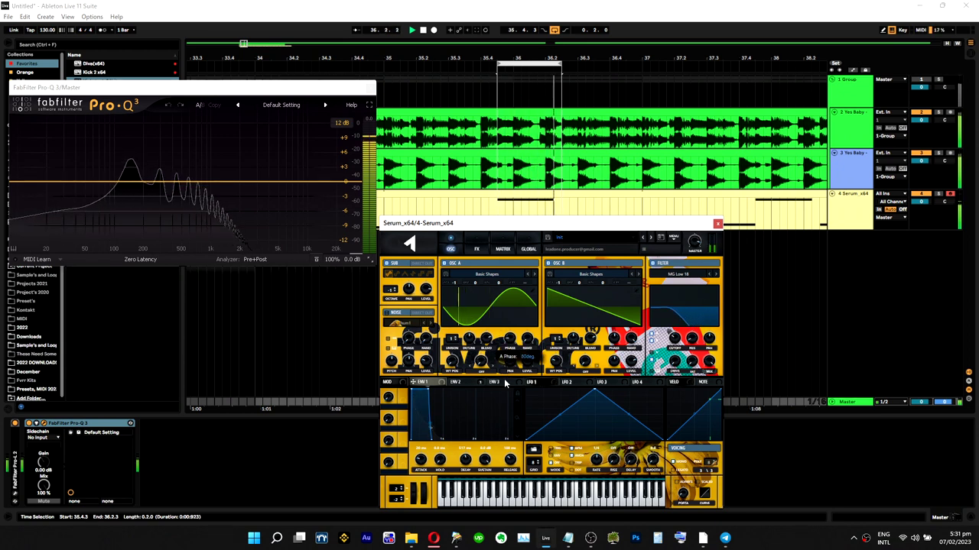
drag(503, 389, 508, 380)
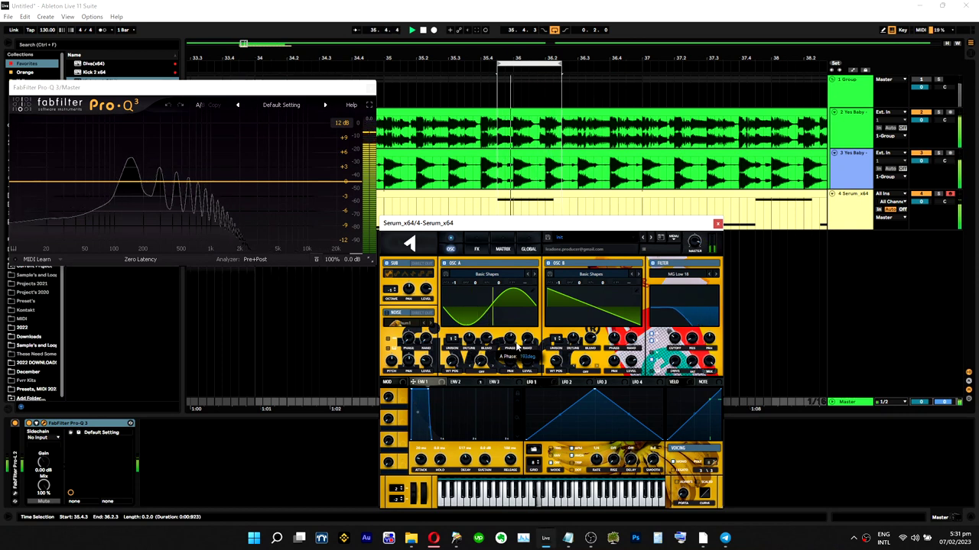
drag(517, 344, 517, 340)
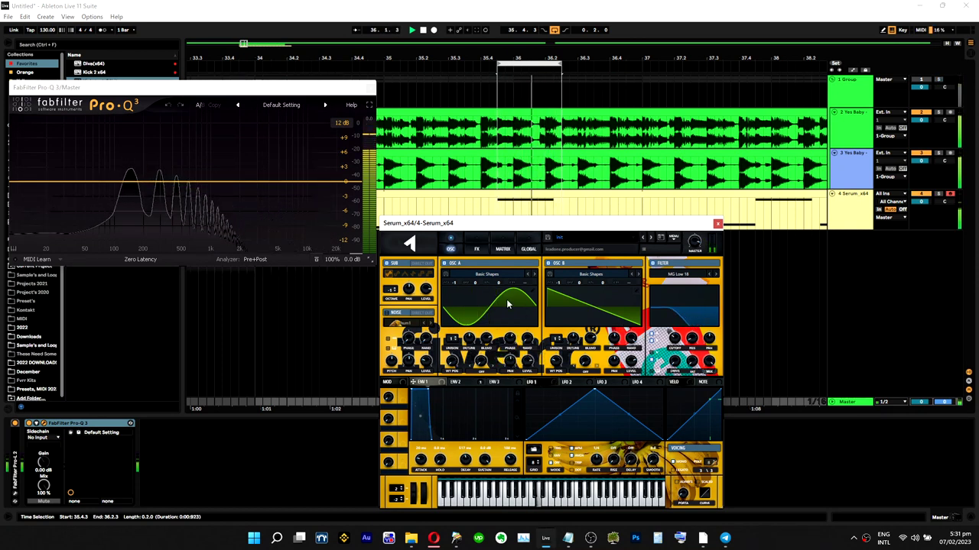
Step: Lower the sub oscillator's octave to -2
click(388, 274)
drag(390, 288, 390, 295)
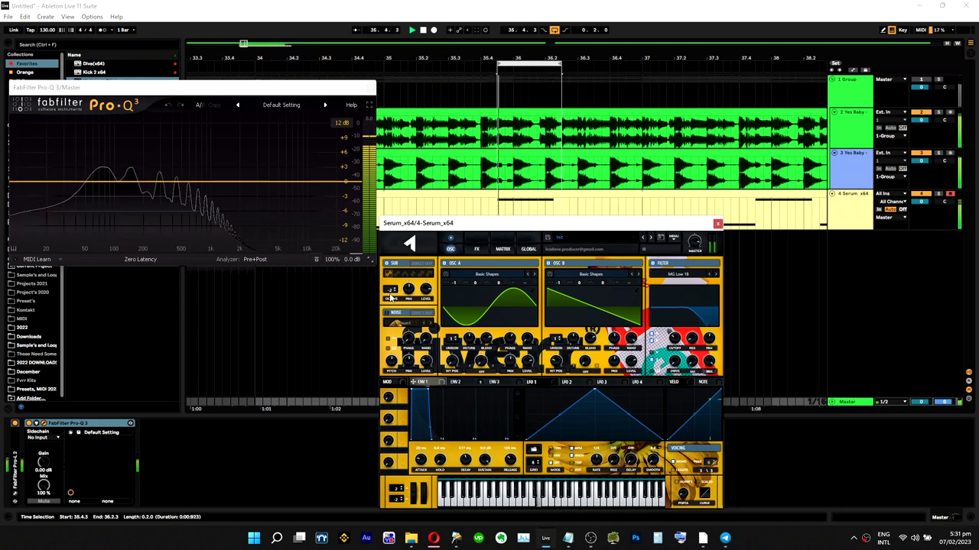
drag(390, 296, 391, 294)
Step: Switch the EQ's low band to a low-cut shape, tune its frequency and readjust oscillator A's phase
click(473, 248)
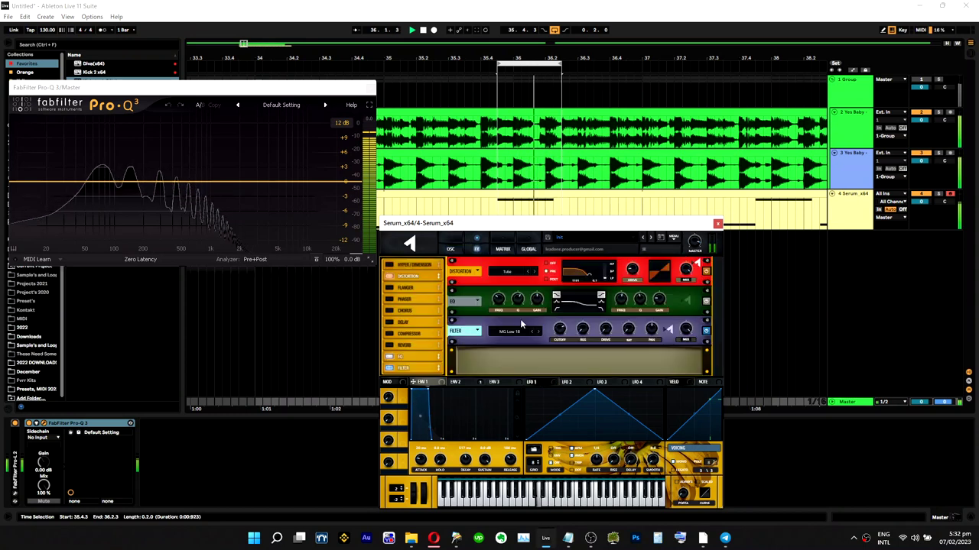
click(556, 310)
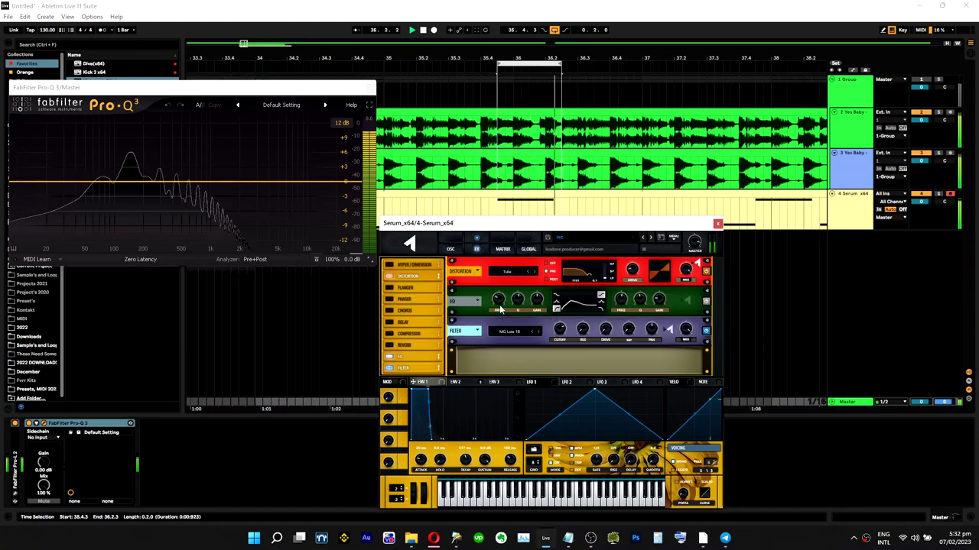
click(450, 248)
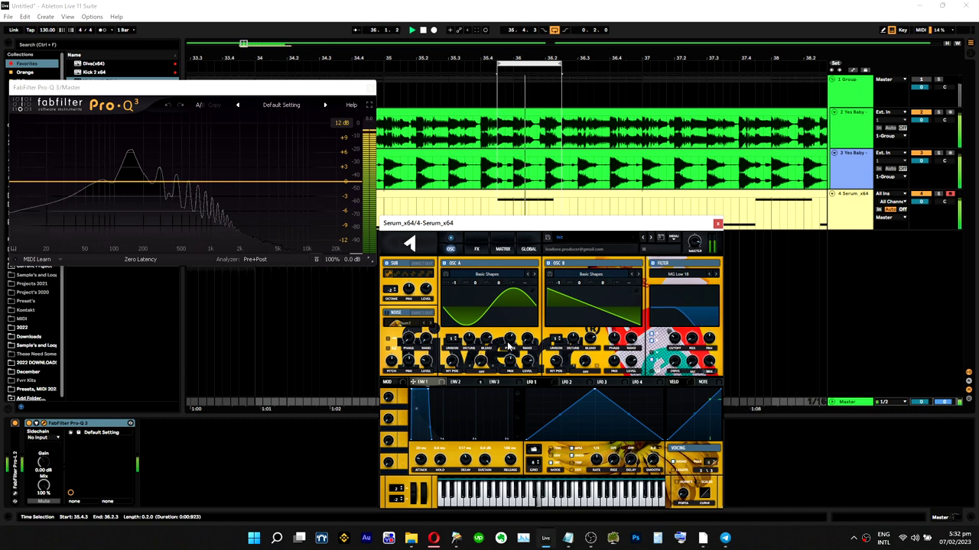
drag(509, 339, 523, 304)
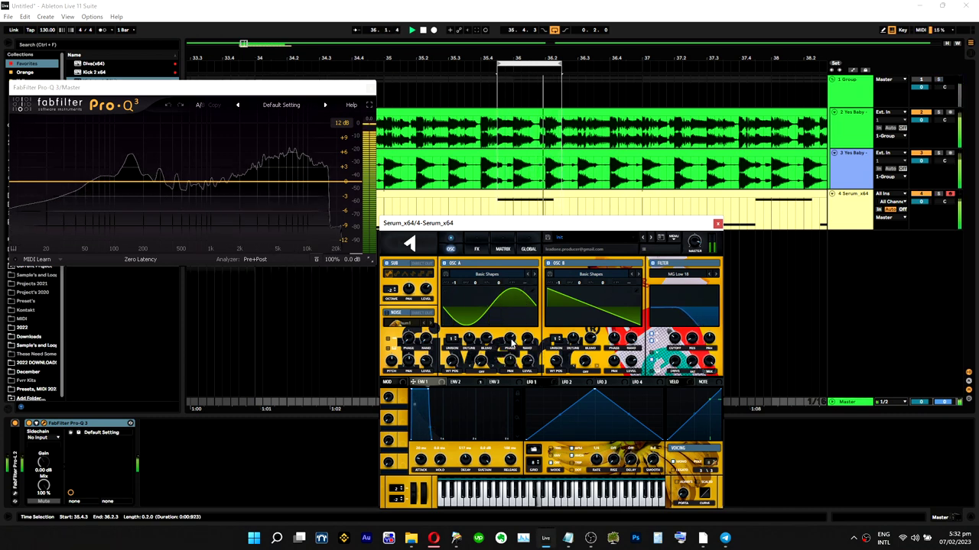
Step: Raise the frequency of the distortion's low-pass filter to bring out more of the bass's upper harmonics
mouse_move(674, 337)
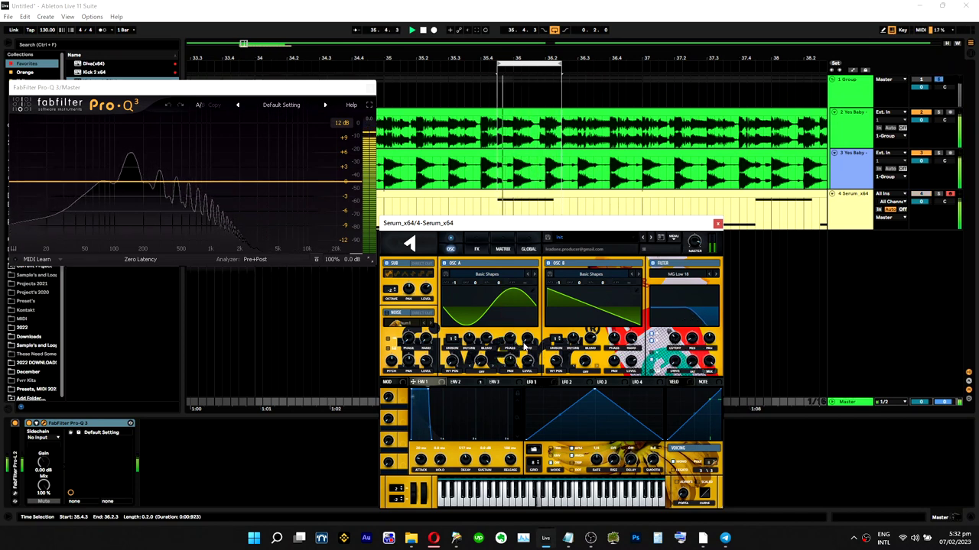
click(483, 244)
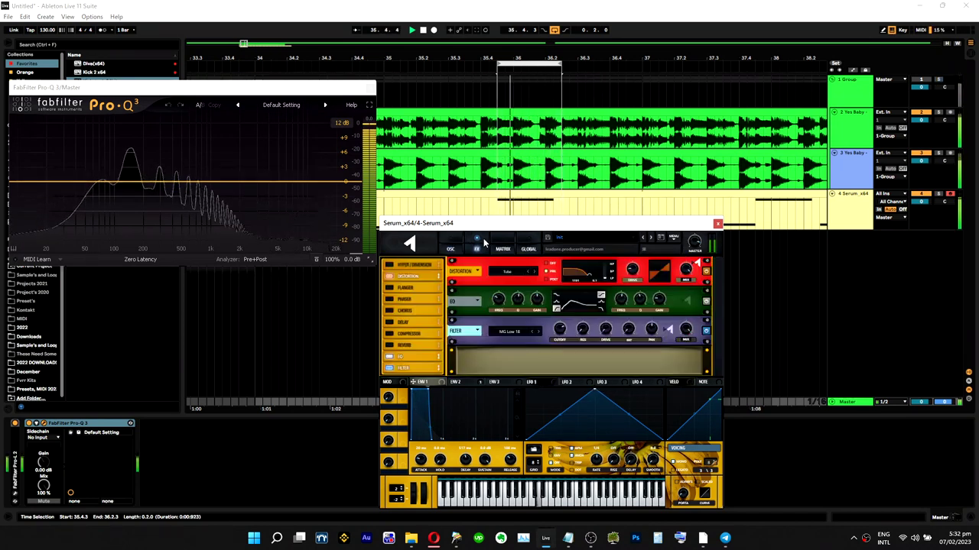
mouse_move(566, 337)
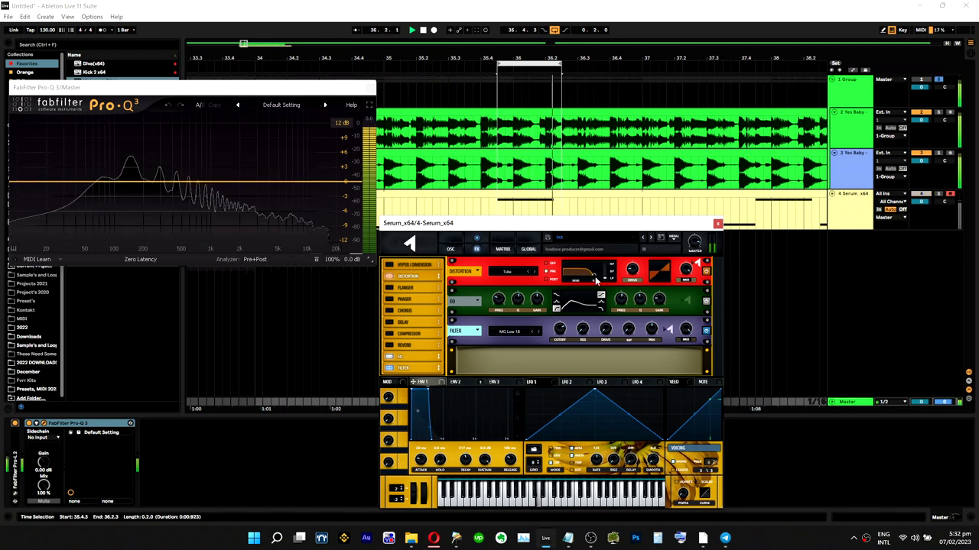
Step: Turn off the arrangement loop and toggle the reference group's solo to compare it with the bass over a longer section
click(452, 247)
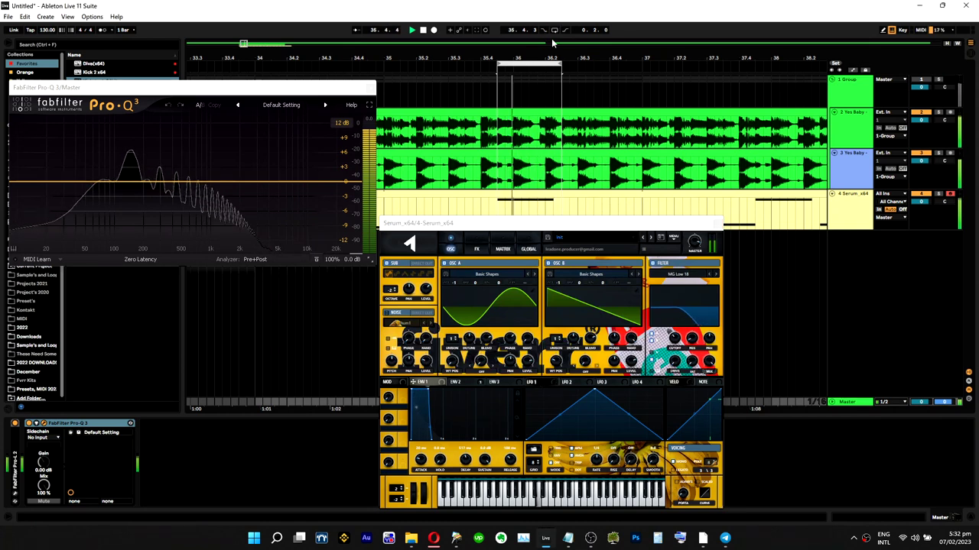
drag(496, 58, 496, 19)
key(s)
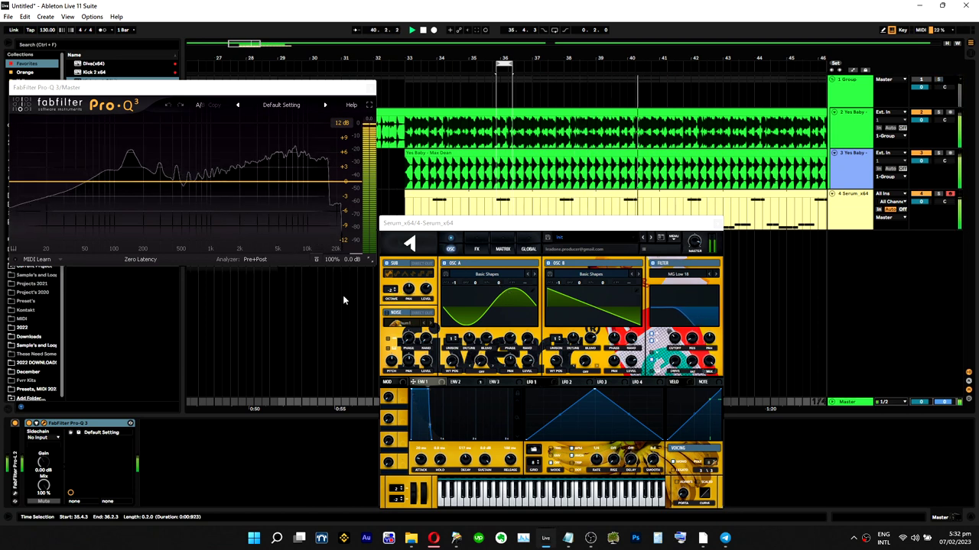
Step: Set the EQ's low-cut frequency to about 83 Hz and readjust Envelope 1's decay and sustain against the reference waveform
click(476, 249)
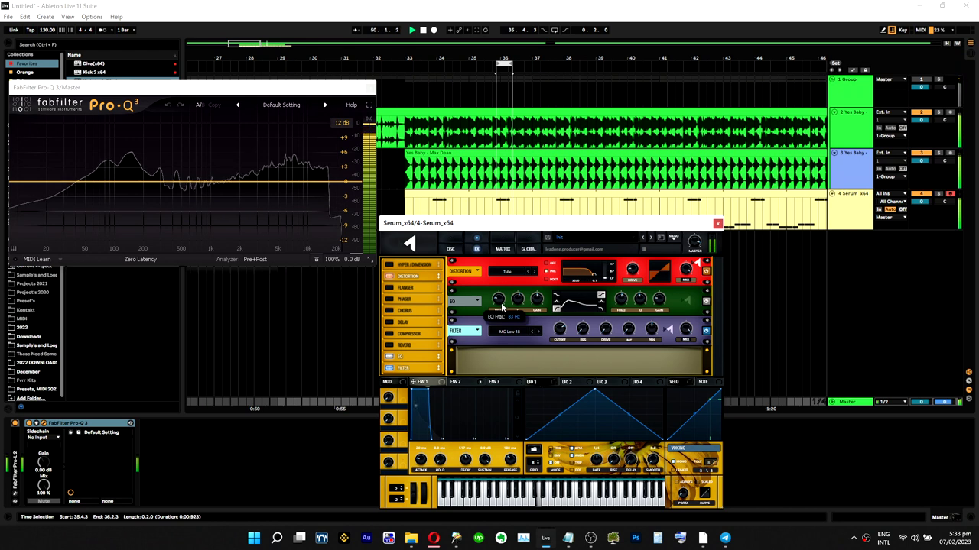
click(455, 248)
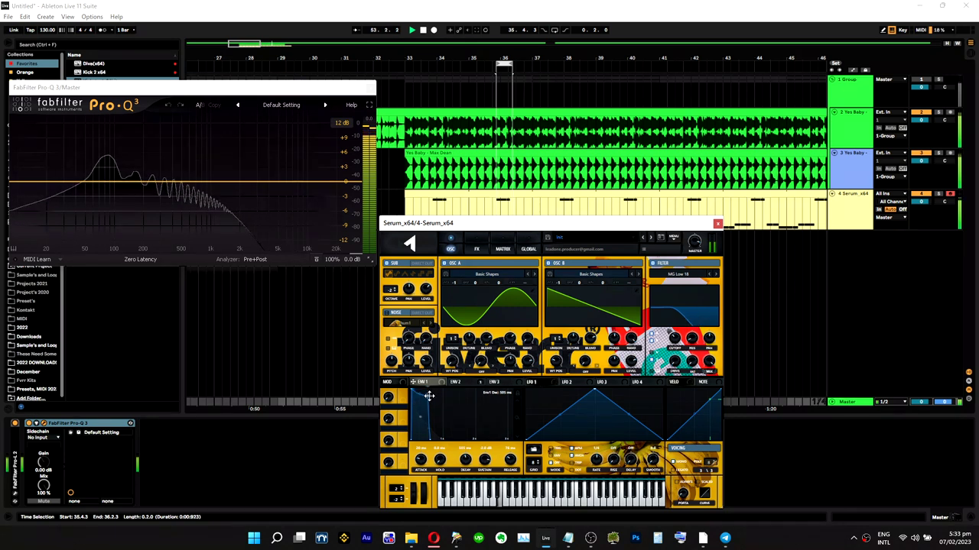
key(z)
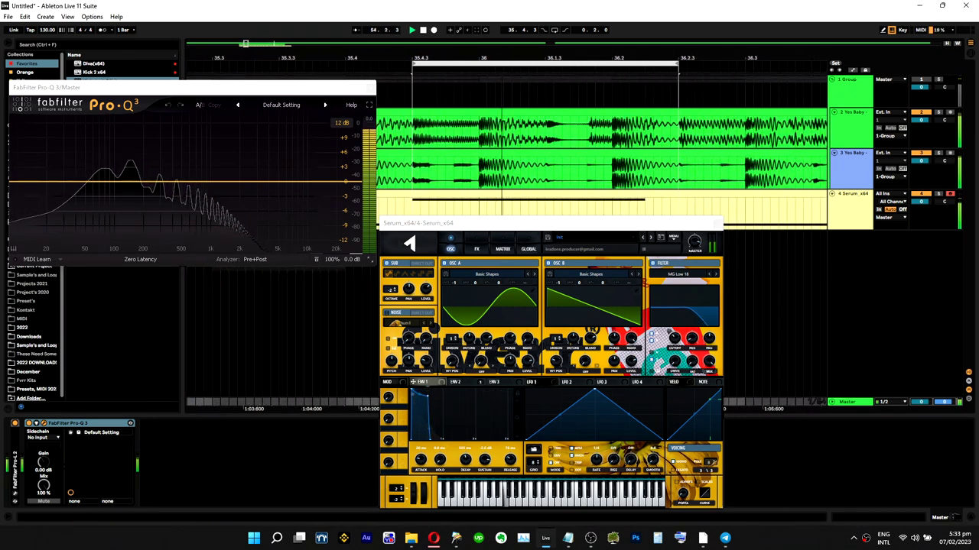
click(429, 396)
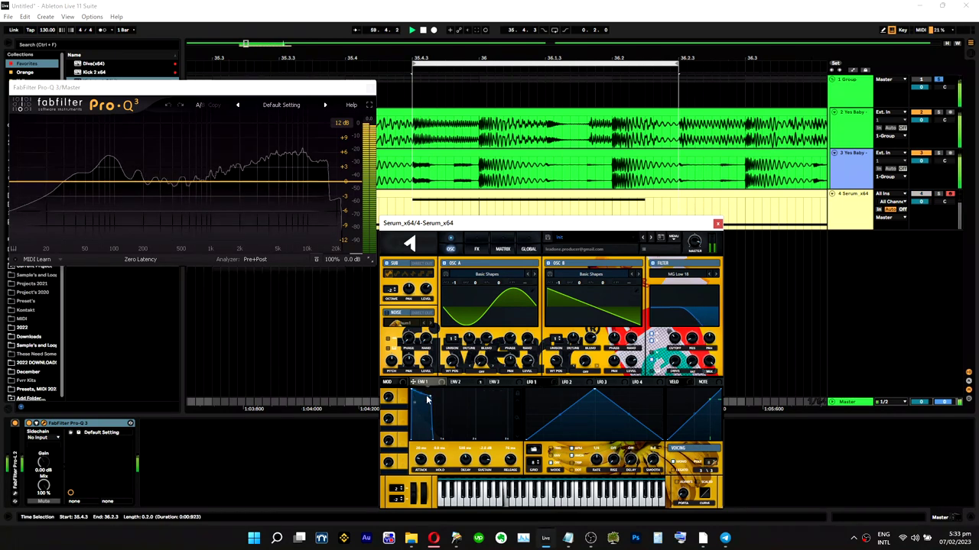
Step: Set the playback start to bar 36 and slightly lengthen Envelope 1's decay
click(483, 179)
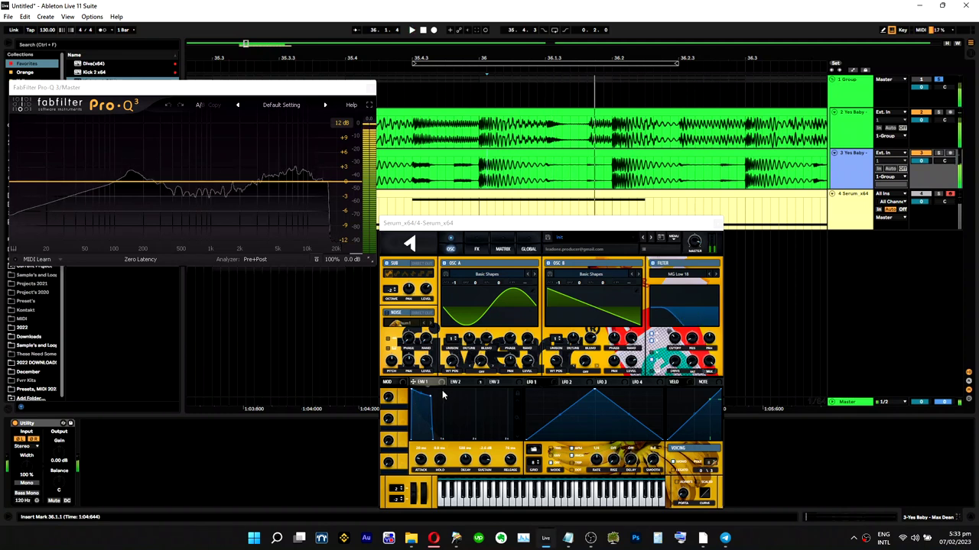
key(space)
drag(431, 394, 432, 394)
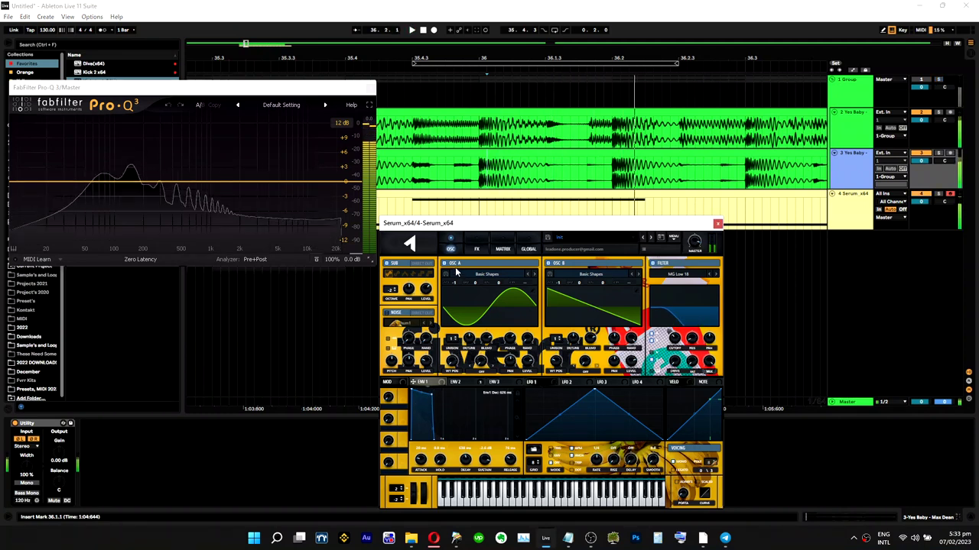
click(475, 250)
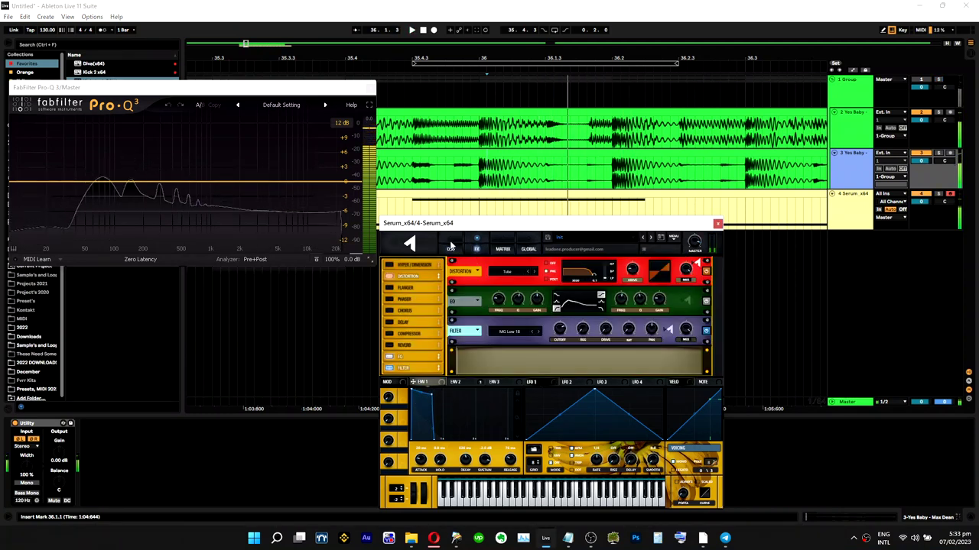
click(450, 249)
Step: Raise the sub oscillator's octave to -1 and switch the EQ's low band to a shelf shape
drag(527, 339, 510, 367)
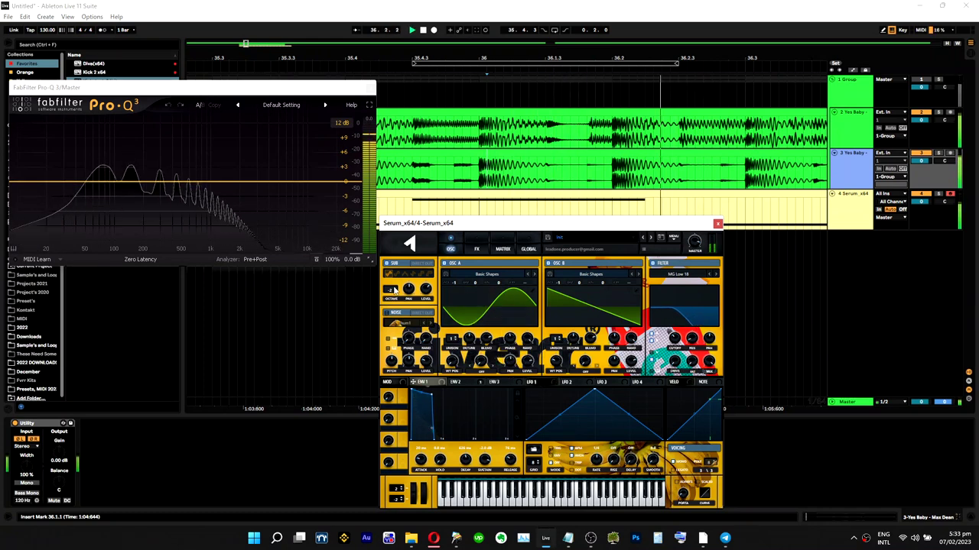
drag(393, 293, 395, 289)
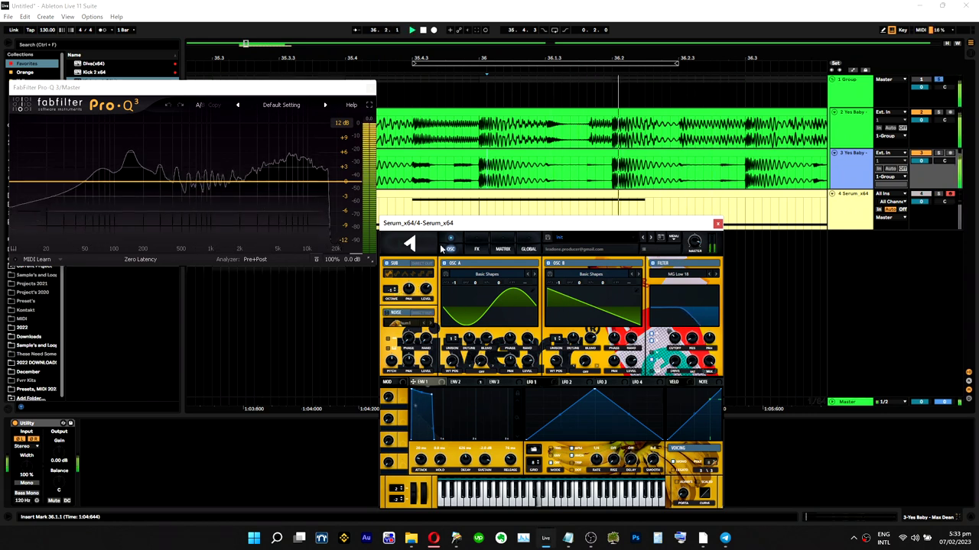
click(474, 245)
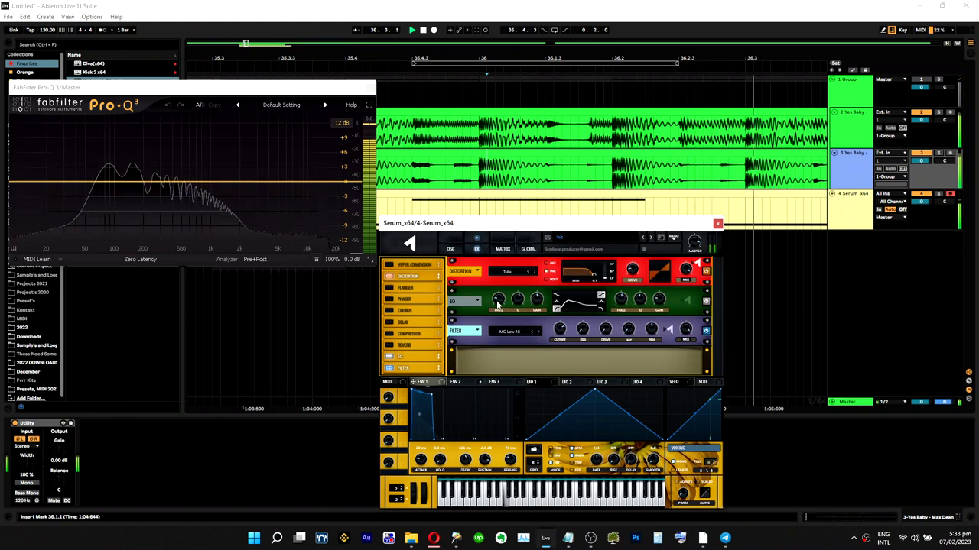
drag(498, 304, 497, 309)
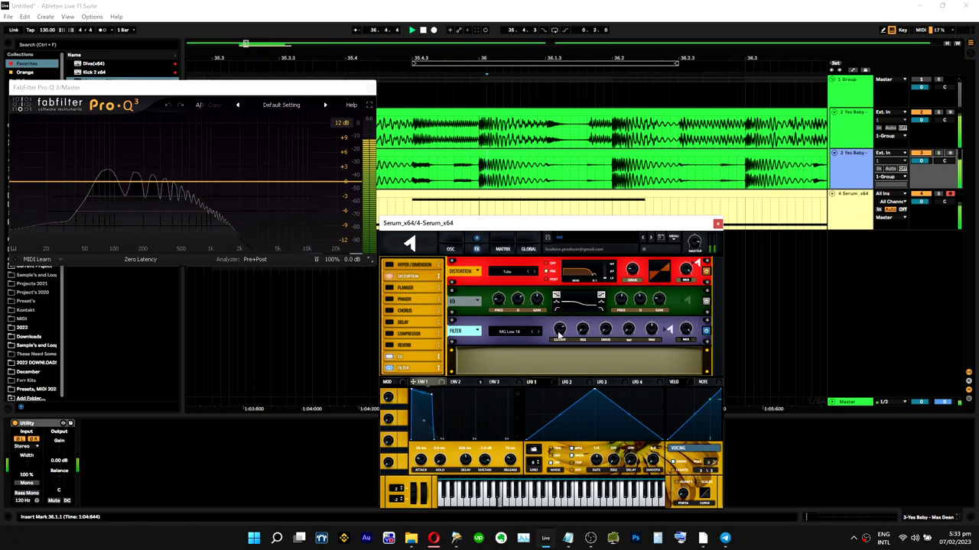
click(452, 250)
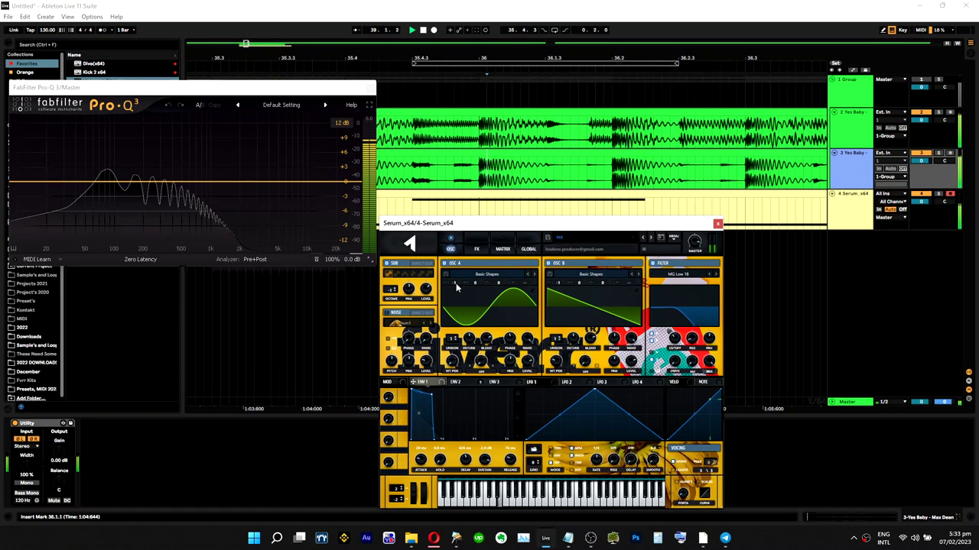
Step: Shift oscillator B's wavetable position to the triangle wave and set its octave to -2
mouse_move(457, 293)
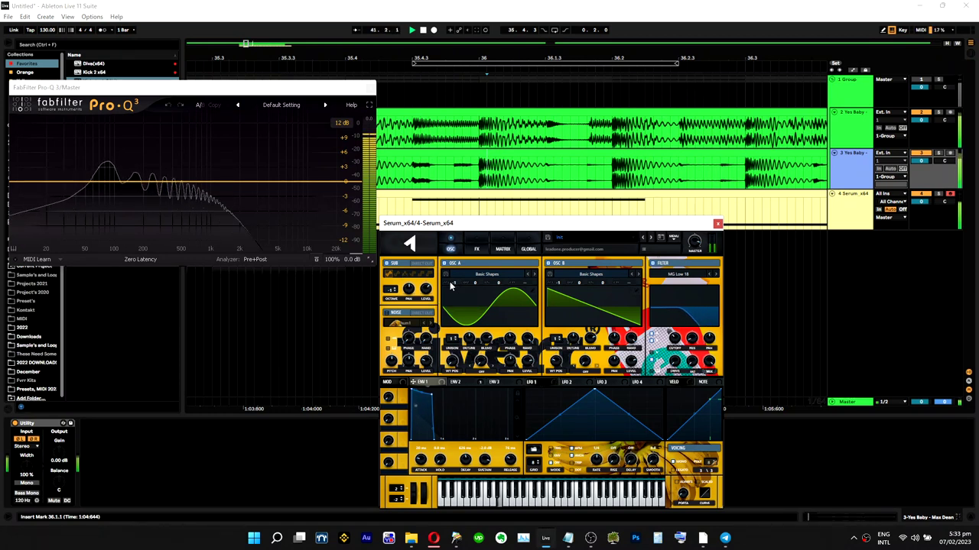
drag(451, 285, 451, 293)
mouse_move(562, 292)
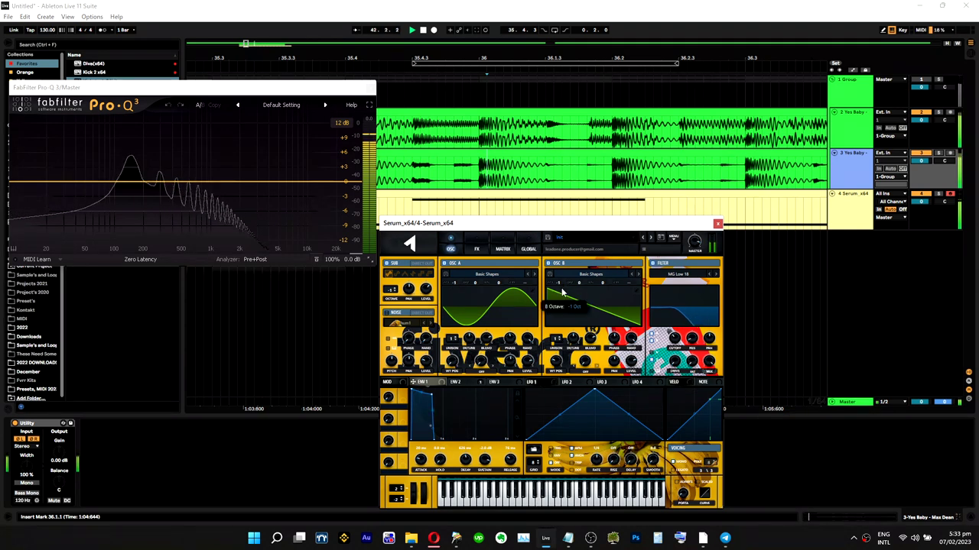
drag(563, 293, 564, 287)
mouse_move(556, 363)
mouse_down()
mouse_move(563, 335)
mouse_move(560, 349)
mouse_up()
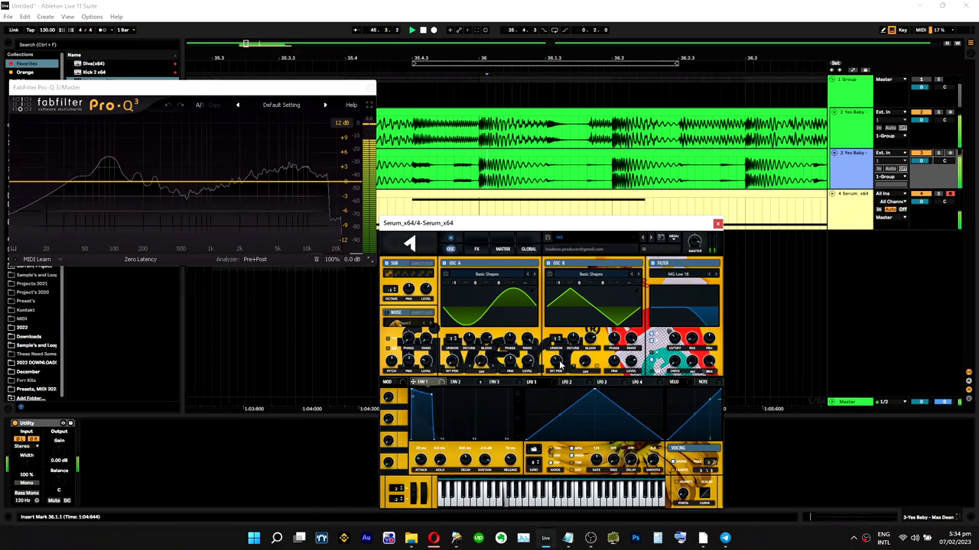
drag(562, 286, 562, 302)
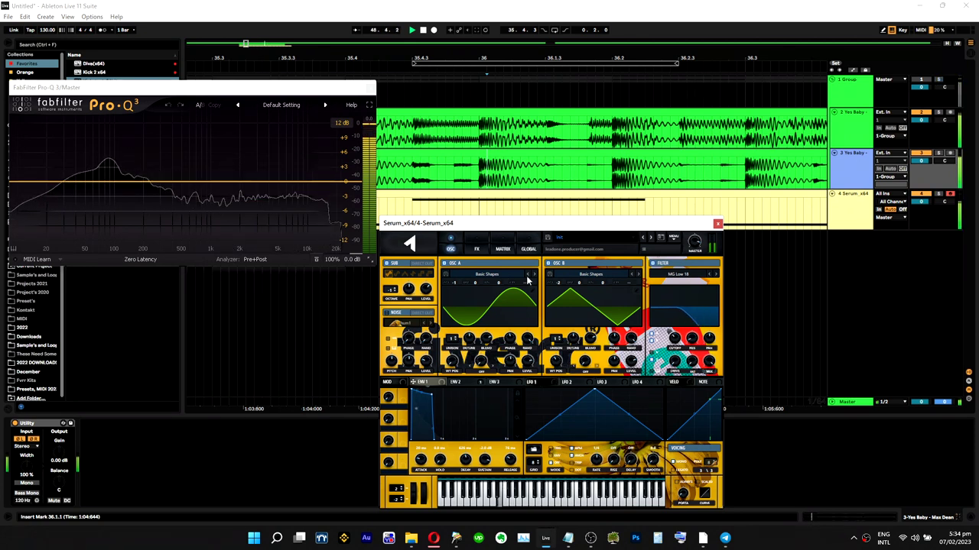
Step: Set the distortion's filter to Post, readjust the drive and assign Envelope 2 to modulate it
click(476, 249)
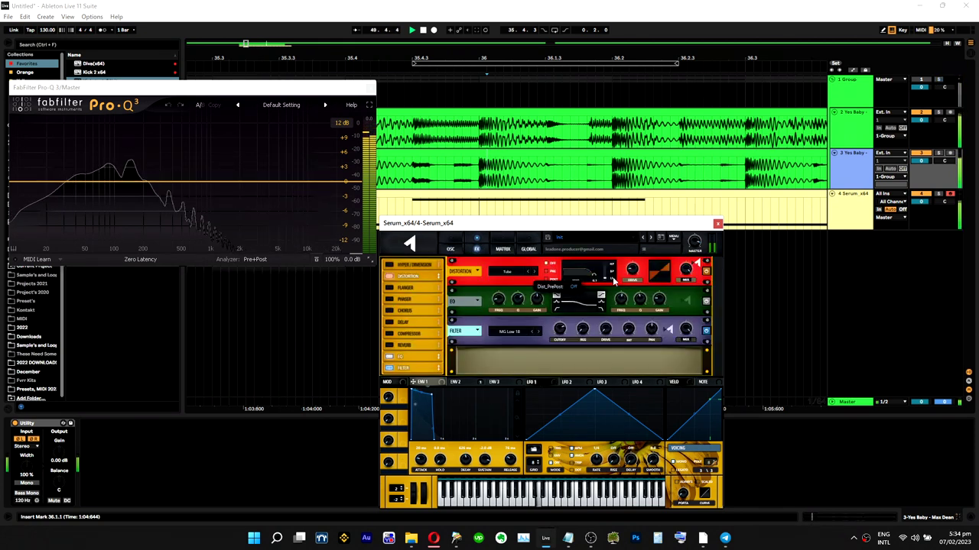
click(545, 279)
drag(631, 270, 662, 205)
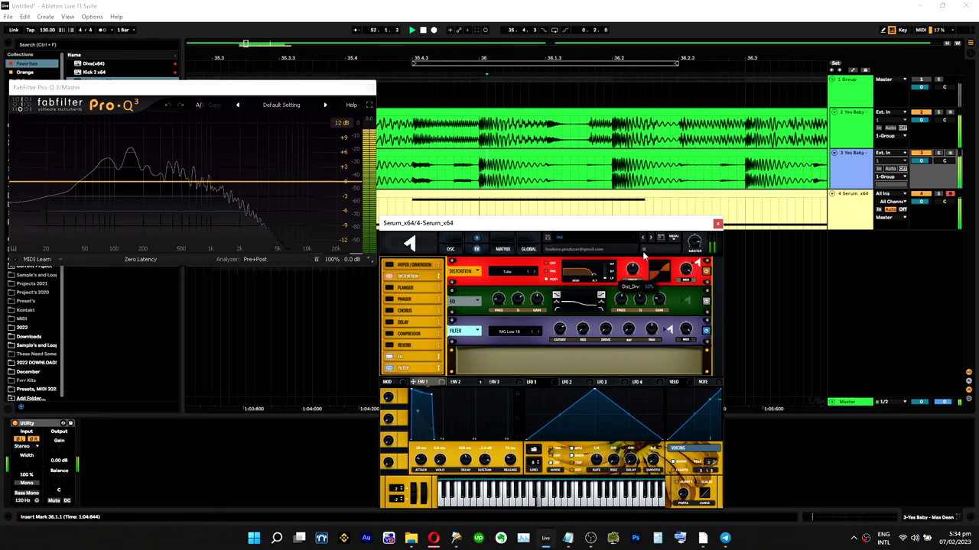
drag(458, 382, 627, 270)
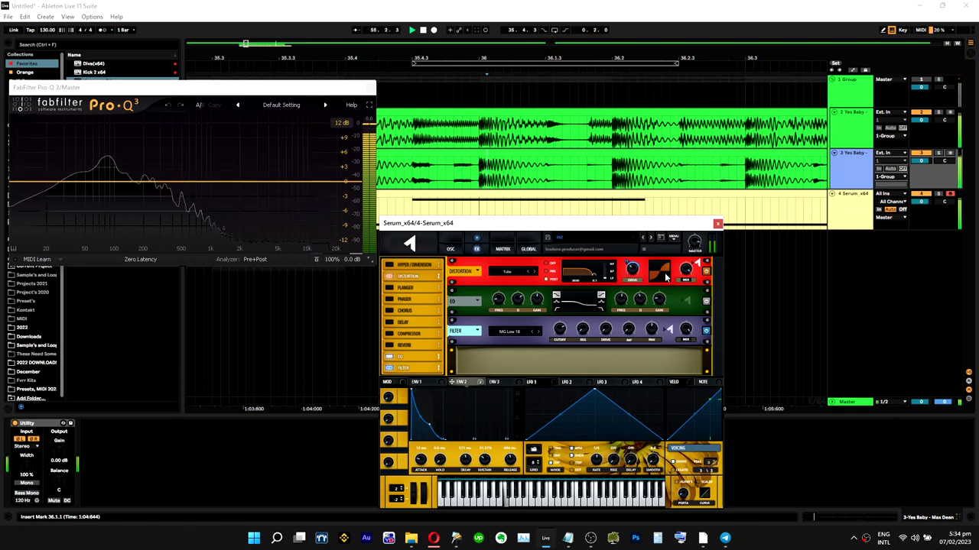
mouse_move(632, 279)
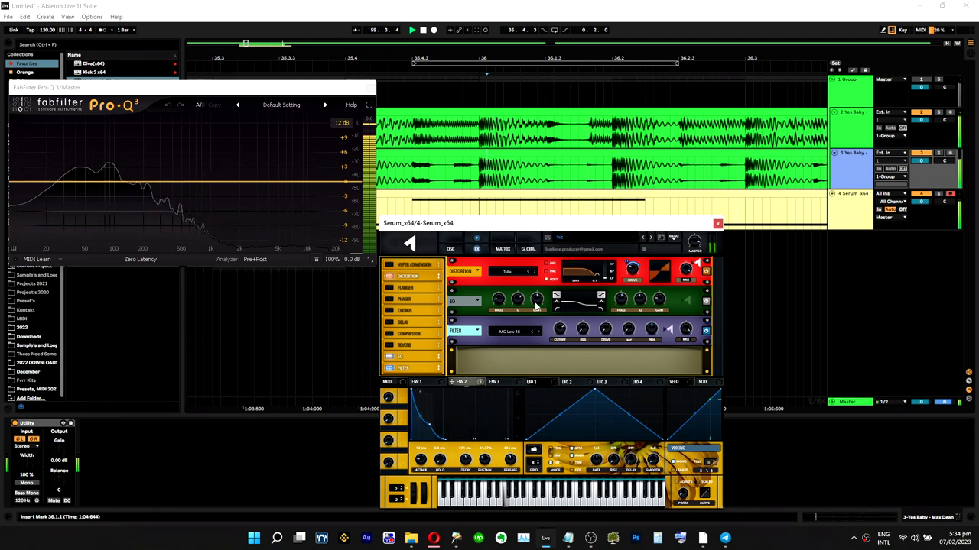
mouse_move(543, 295)
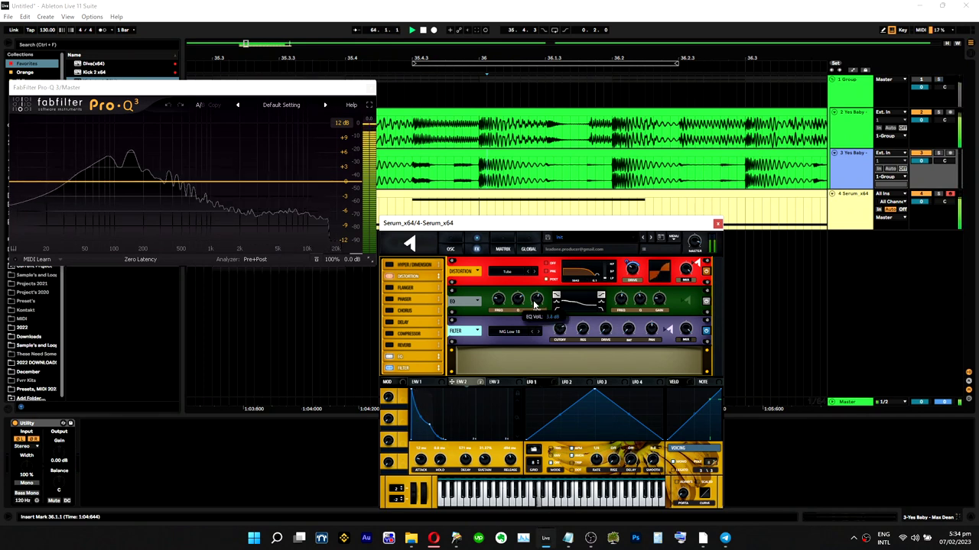
Step: Zoom the arrangement out to a longer section and toggle the reference group's solo to compare it with the bass
click(451, 249)
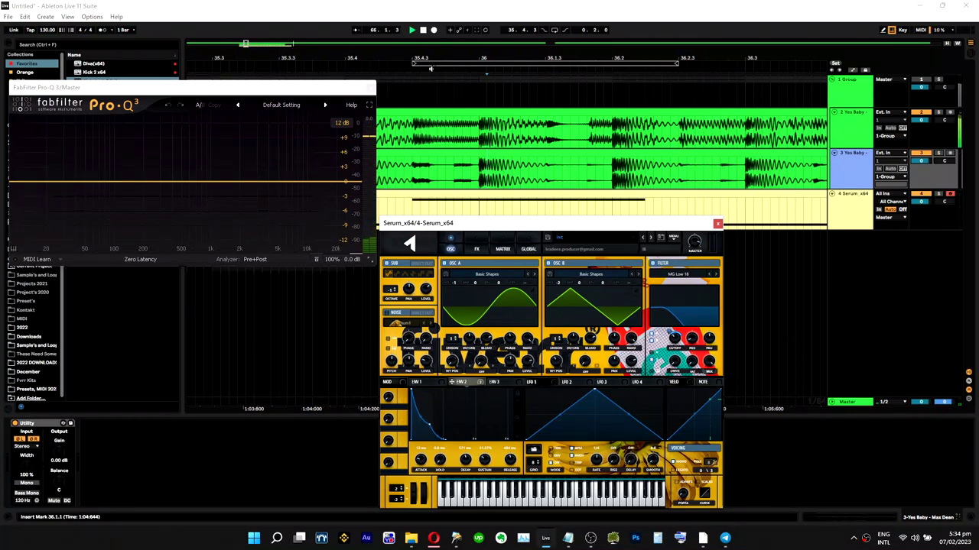
click(431, 72)
drag(434, 59, 436, 26)
key(s)
click(347, 89)
key(s)
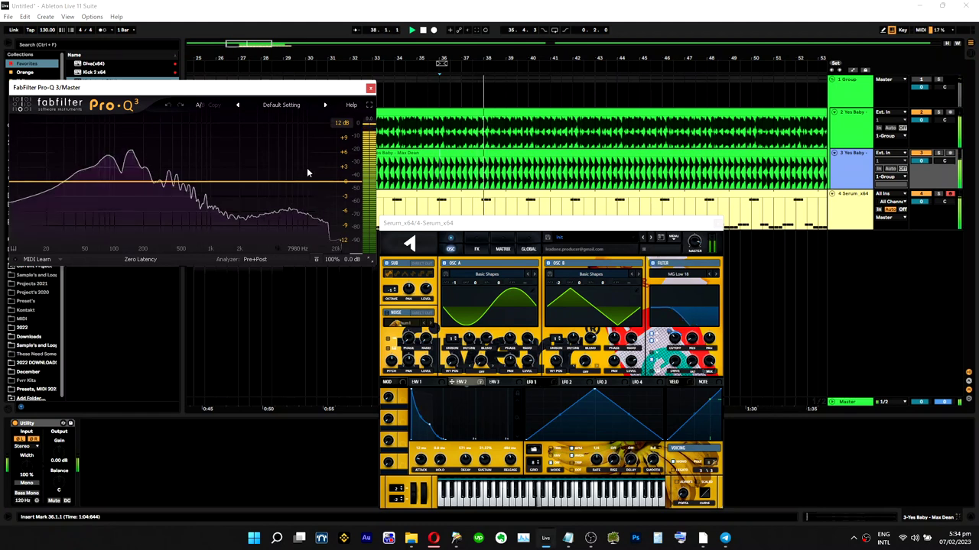
Step: Hide the master spectrum analyzer window and retune the frequency of the EQ's high band while replaying from bar 36
click(477, 249)
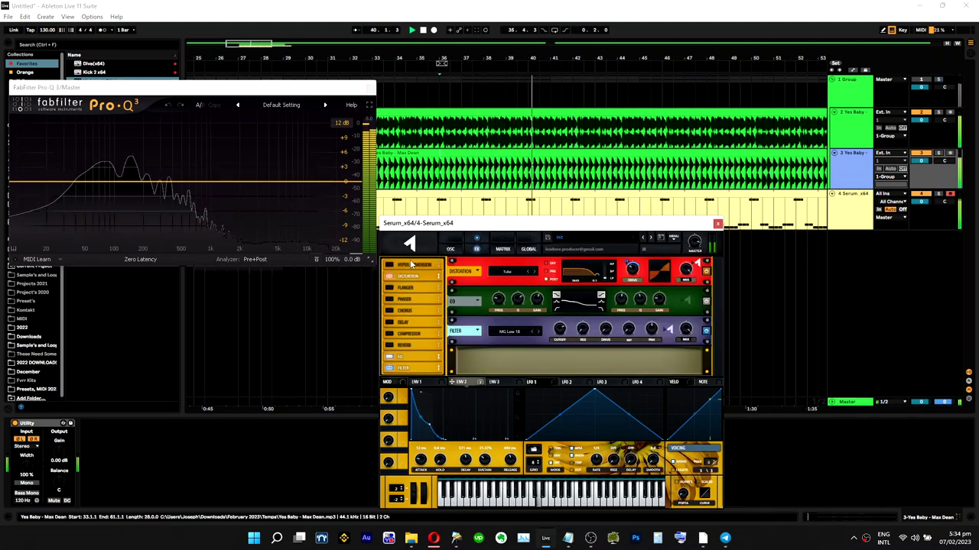
key(ctrl+alt+p)
click(450, 249)
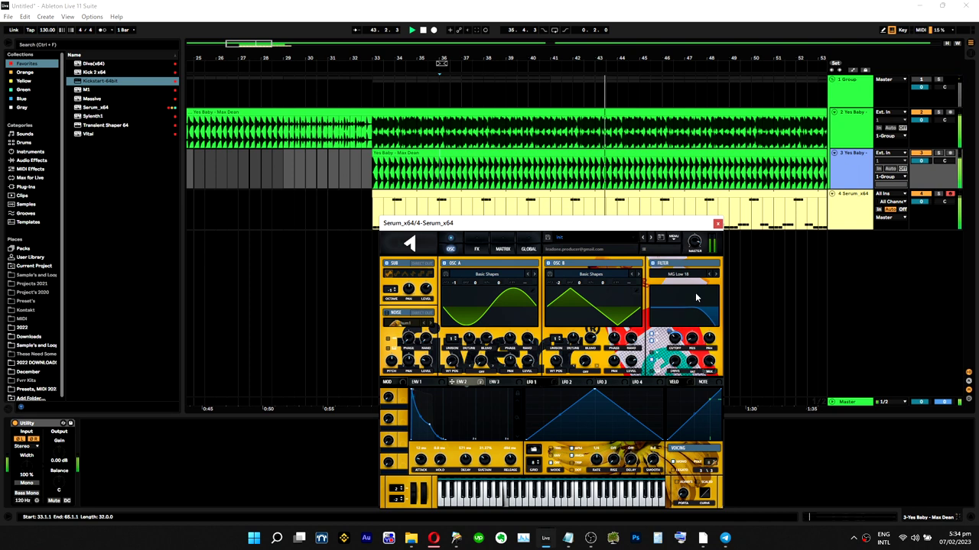
click(475, 248)
mouse_move(626, 307)
mouse_down()
mouse_move(631, 295)
mouse_move(630, 303)
mouse_up()
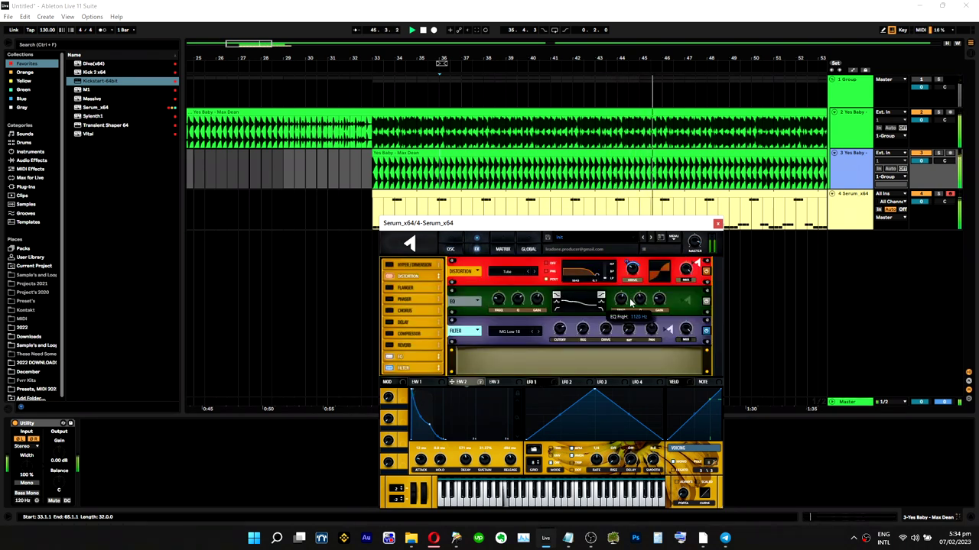
key(space)
key(space)
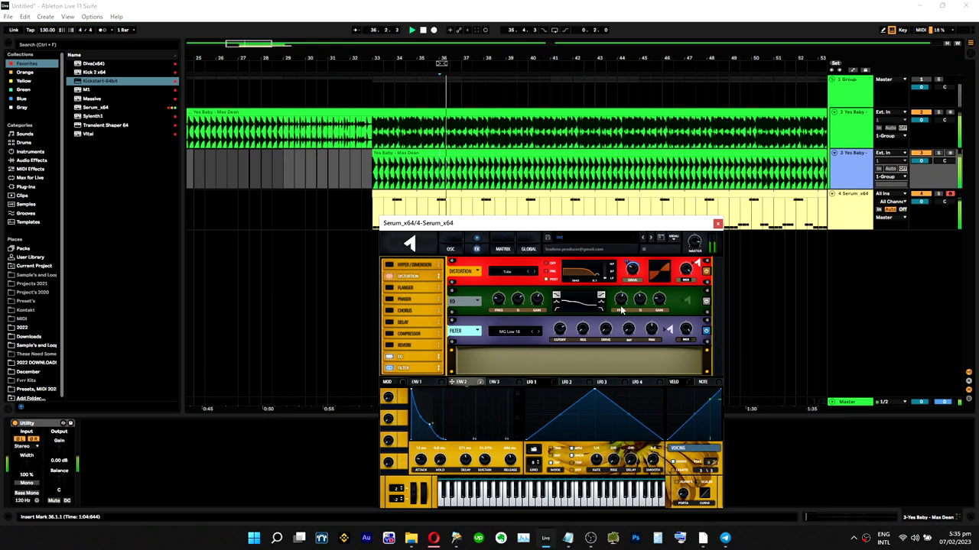
mouse_move(622, 309)
mouse_down()
mouse_move(629, 287)
mouse_move(629, 305)
mouse_up()
Step: Readjust oscillator A's phase by ear during playback
click(450, 248)
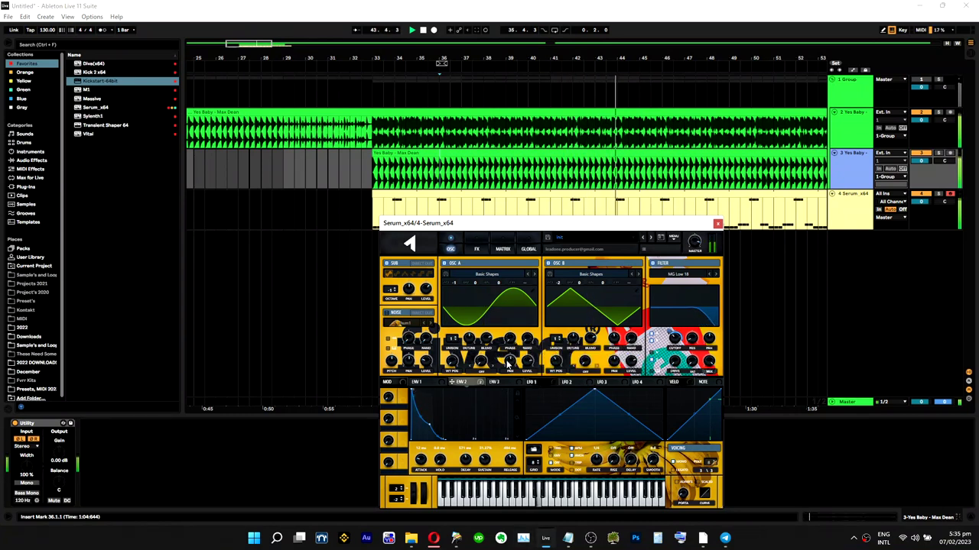
drag(511, 338, 537, 255)
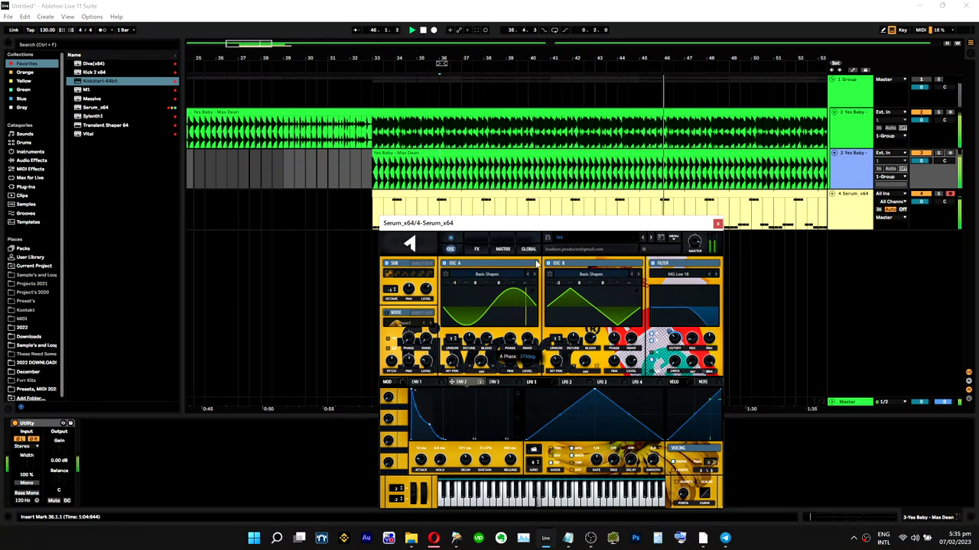
drag(511, 344, 518, 336)
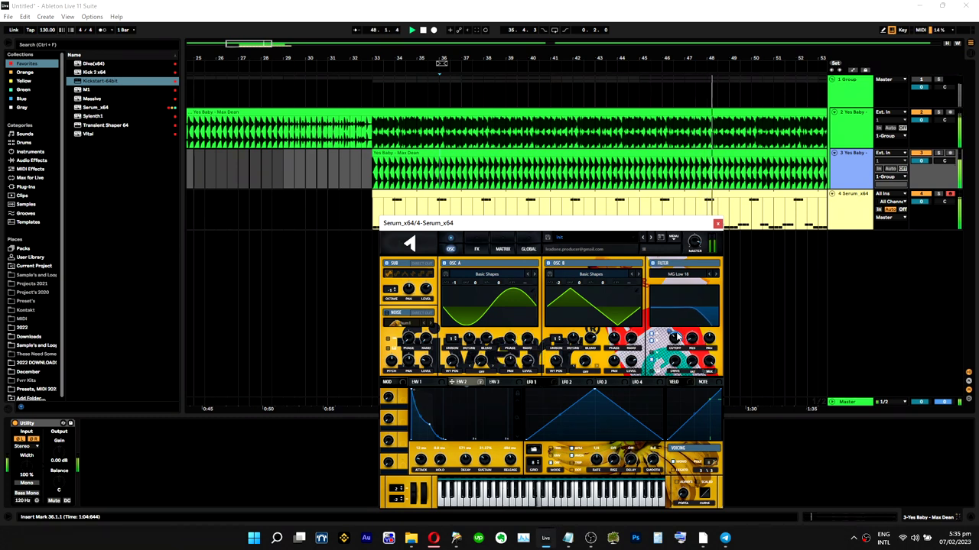
Step: Retune the effects filter's cutoff, modulate it with Envelope 2 and set that envelope's distortion-drive amount to 54
click(476, 249)
click(559, 326)
mouse_move(559, 326)
mouse_down()
mouse_move(562, 306)
mouse_move(558, 342)
mouse_up()
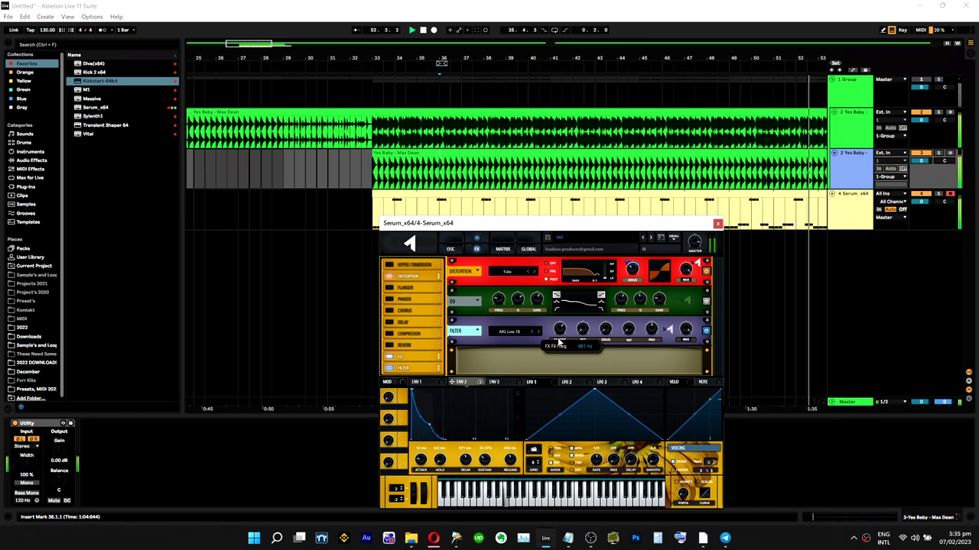
drag(465, 383, 554, 331)
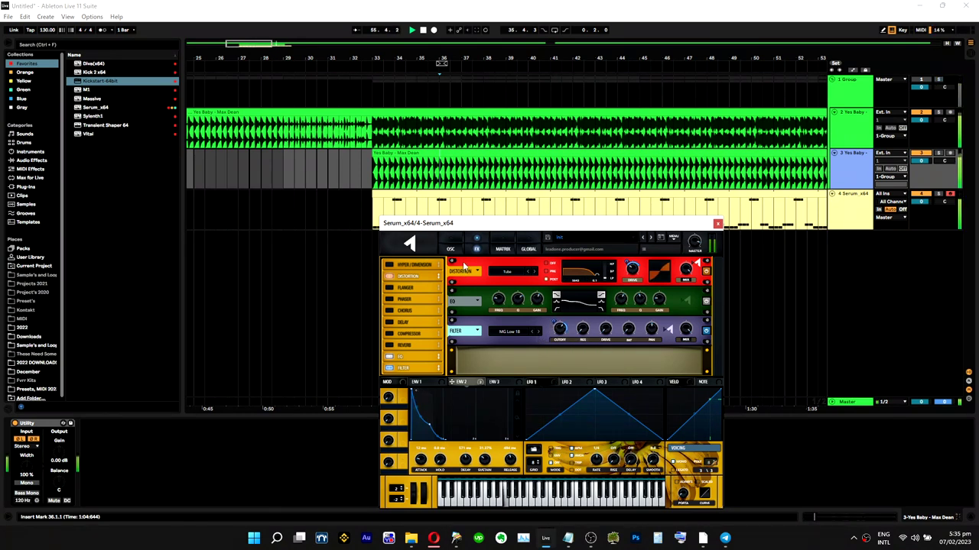
mouse_move(560, 333)
mouse_down()
mouse_move(561, 344)
mouse_move(555, 315)
mouse_up()
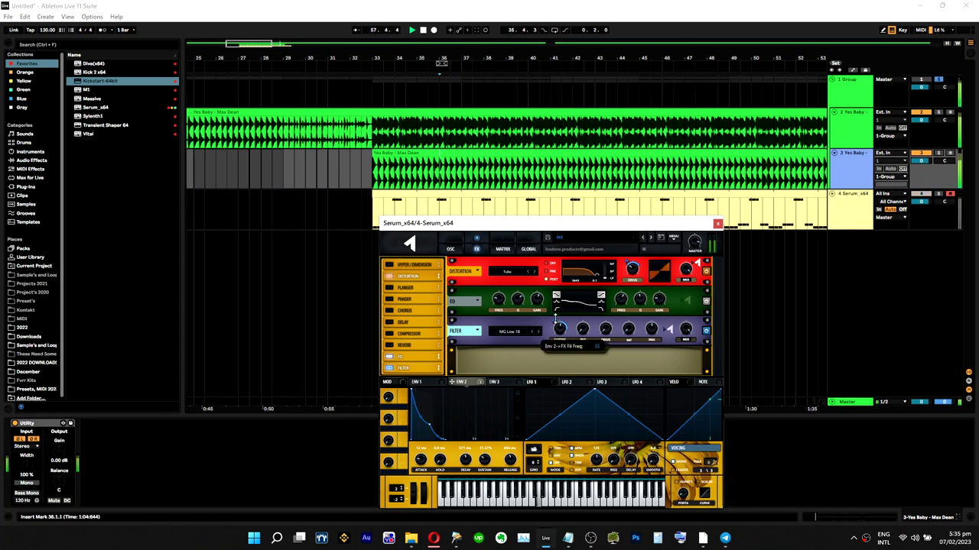
drag(556, 322, 556, 323)
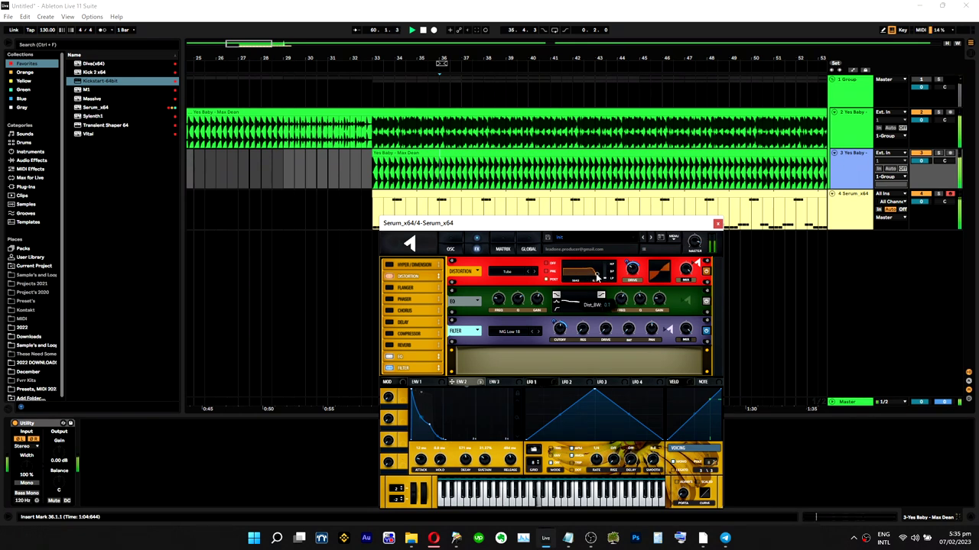
drag(626, 266, 629, 252)
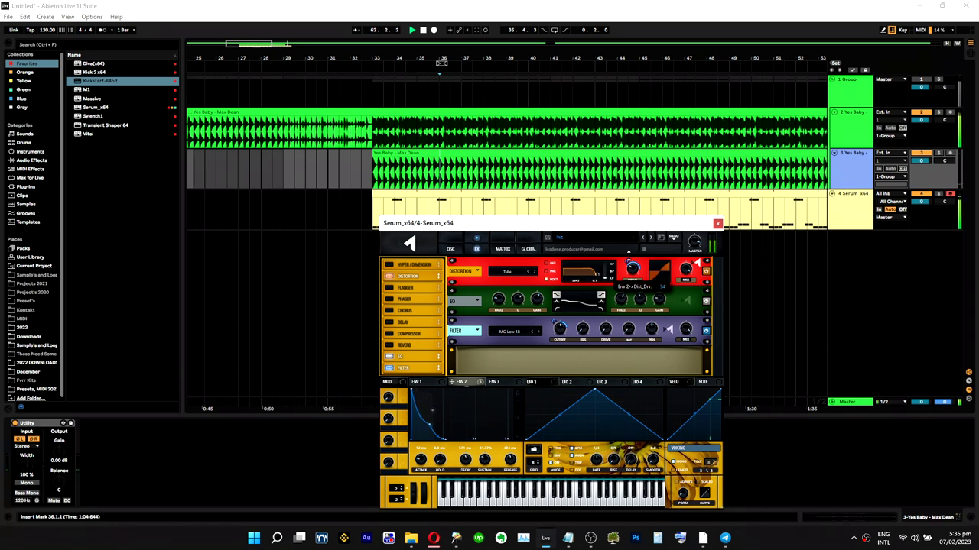
Step: Shorten Envelope 1's attack while replaying from bar 36 and toggle the reference group's solo to compare
click(448, 248)
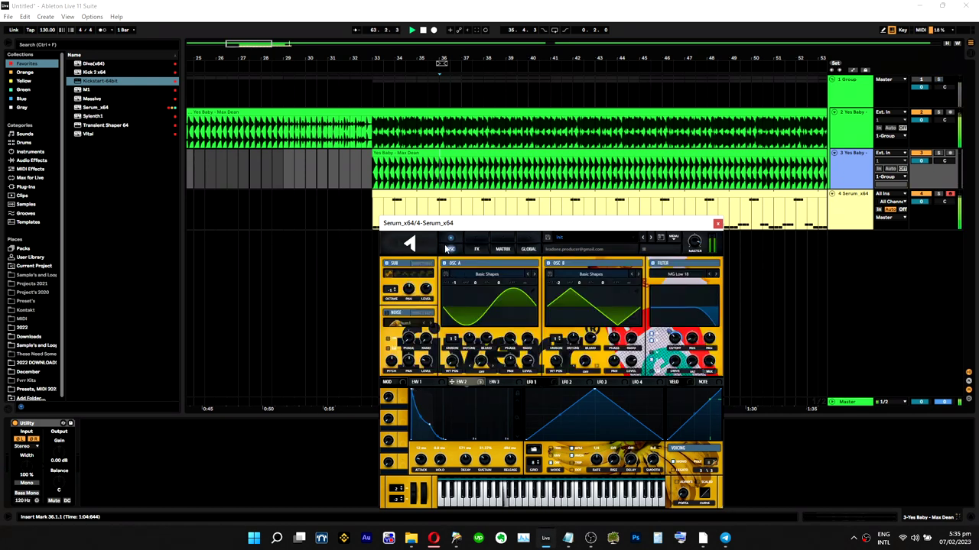
mouse_move(426, 463)
click(423, 382)
key(space)
key(space)
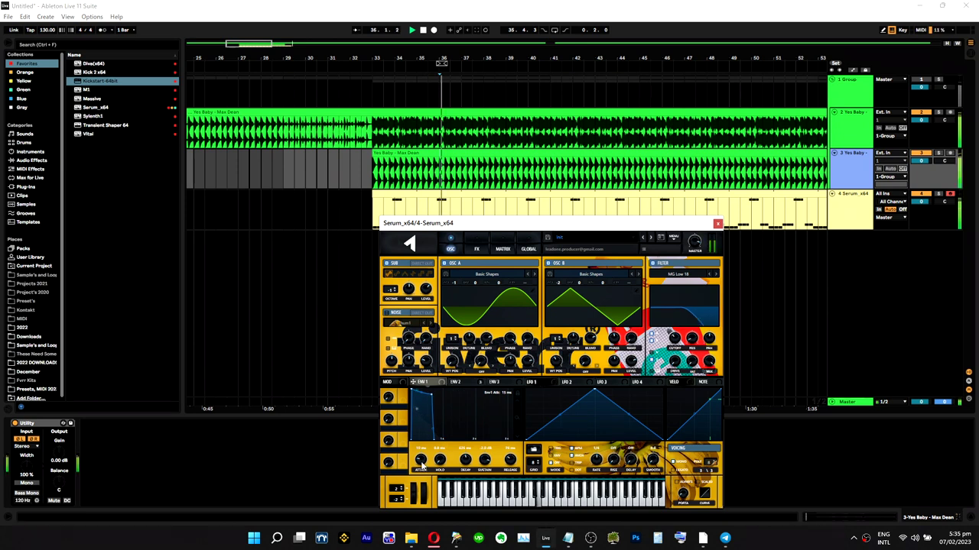
drag(422, 464, 424, 467)
key(s)
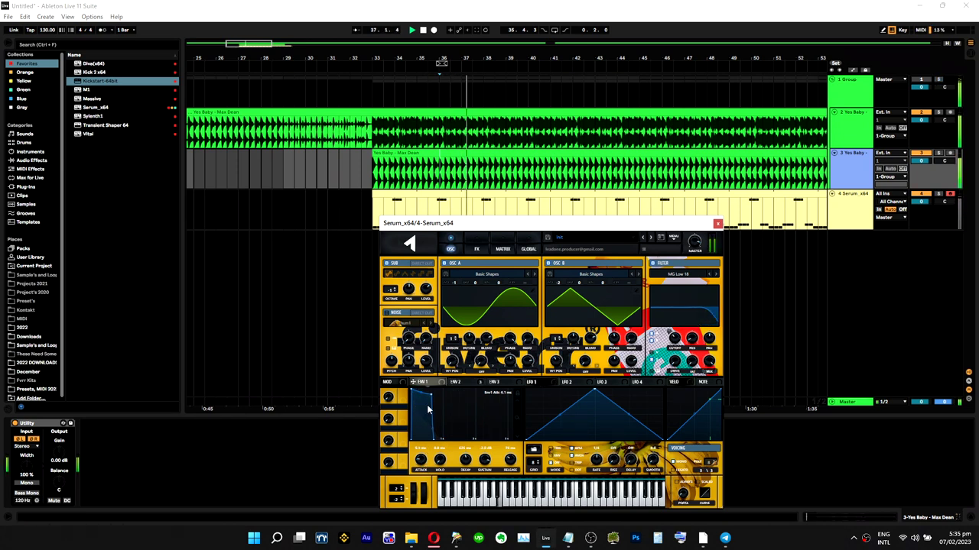
Step: Reorder the Serum effects so the EQ follows the filter, switch its high band to LPF and tune that band's frequency
click(476, 249)
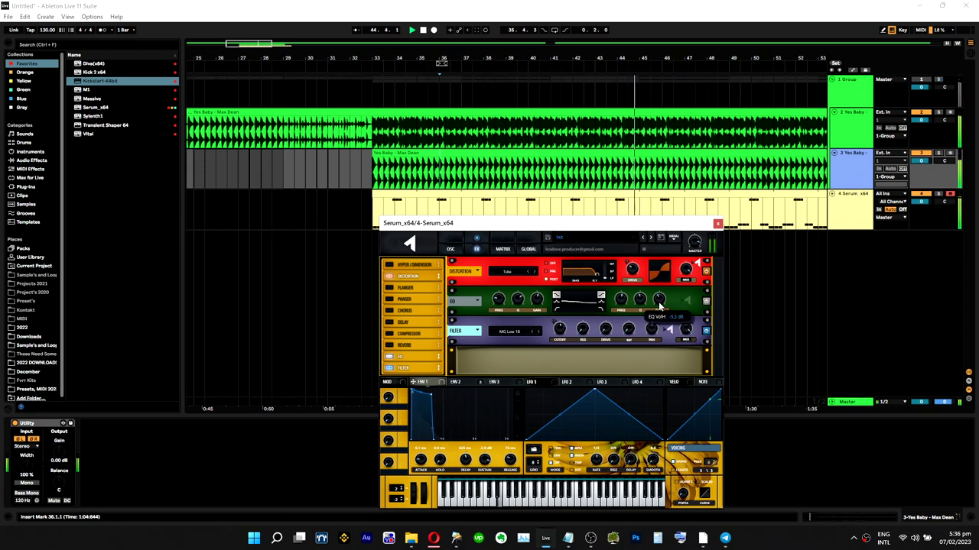
drag(417, 356, 415, 388)
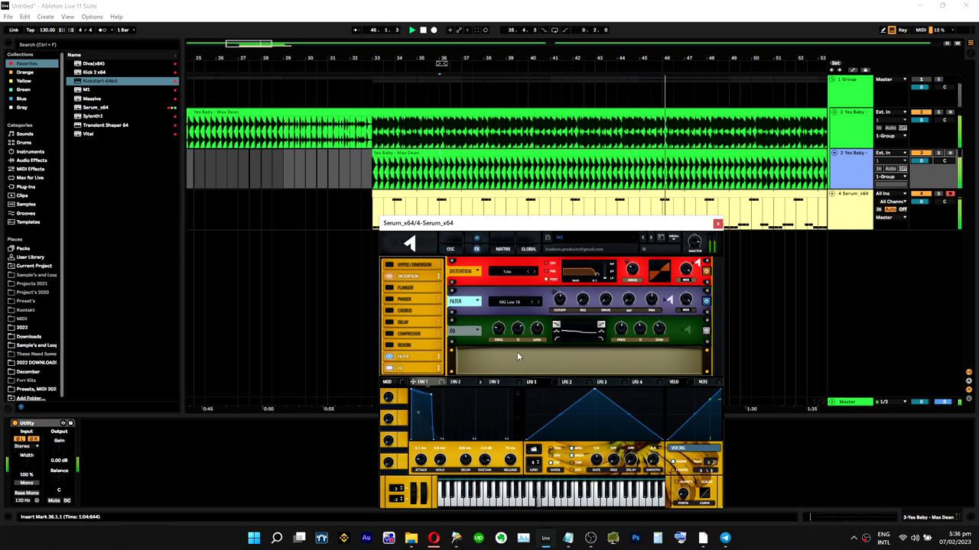
click(601, 337)
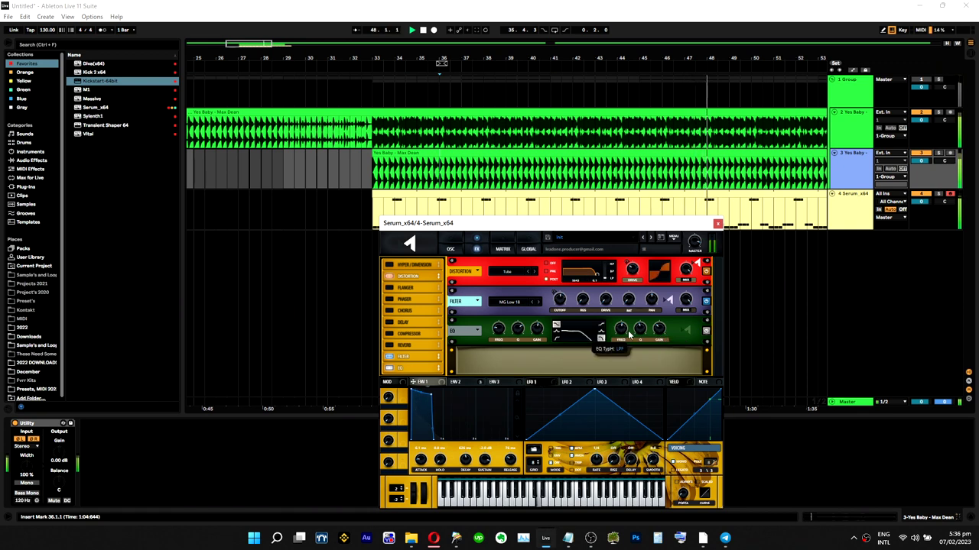
mouse_move(625, 336)
mouse_down()
mouse_move(627, 325)
mouse_move(642, 340)
mouse_up()
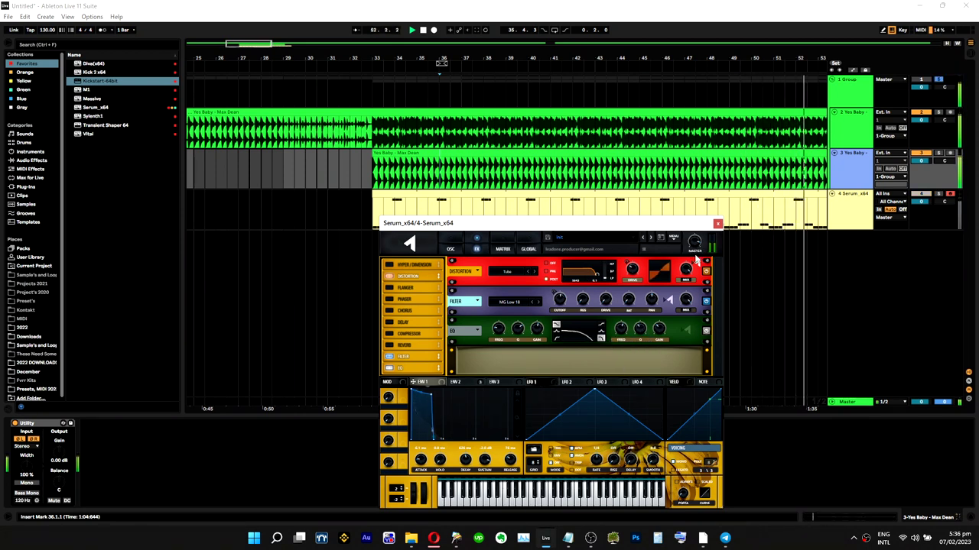
Step: Replay repeatedly from bar 52 while fine-tuning the frequency and Q of the EQ's low-pass band
click(802, 227)
key(space)
key(space)
click(621, 337)
key(space)
mouse_move(640, 333)
mouse_down()
mouse_move(651, 313)
mouse_move(649, 325)
mouse_up()
key(space)
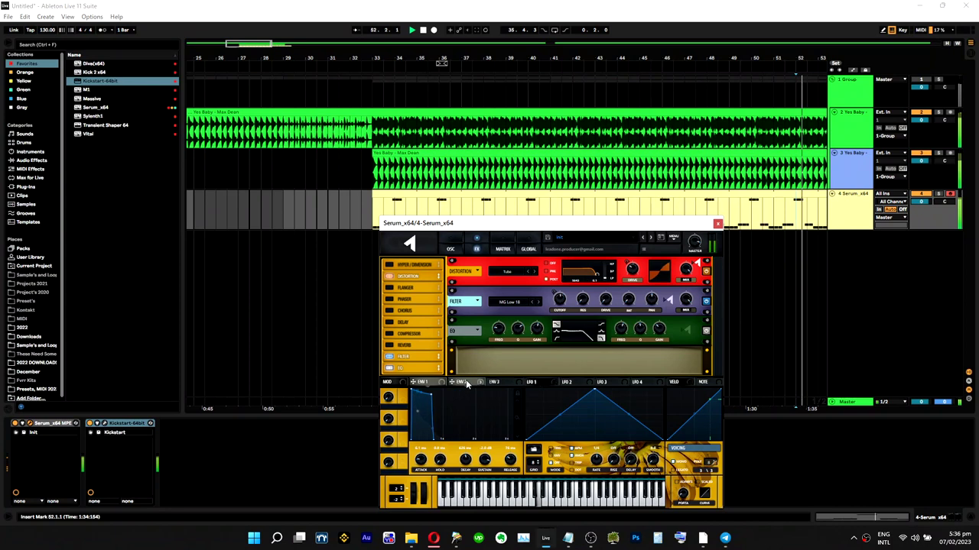
Step: Modulate the EQ high band's frequency with Envelope 2 and audition the result from bar 52
drag(617, 334, 615, 354)
key(space)
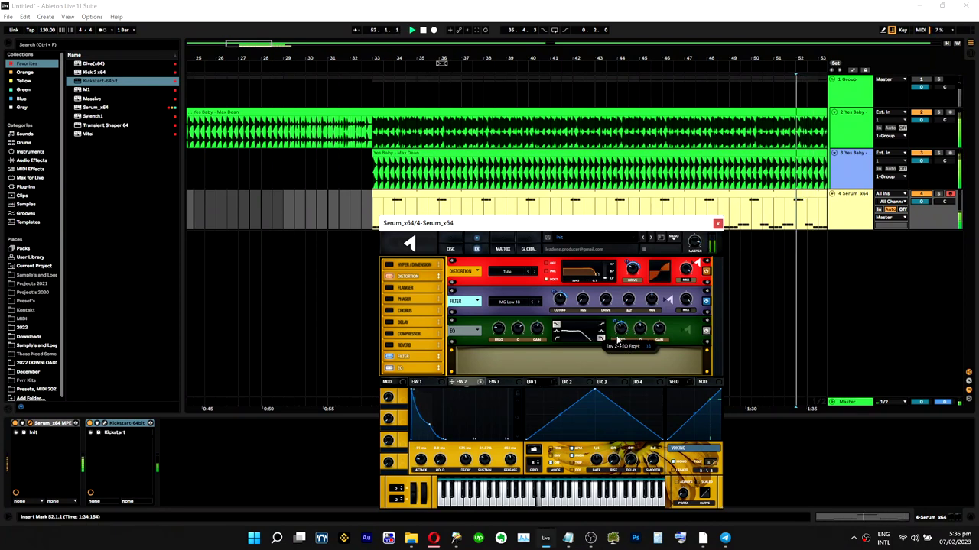
key(space)
key(space)
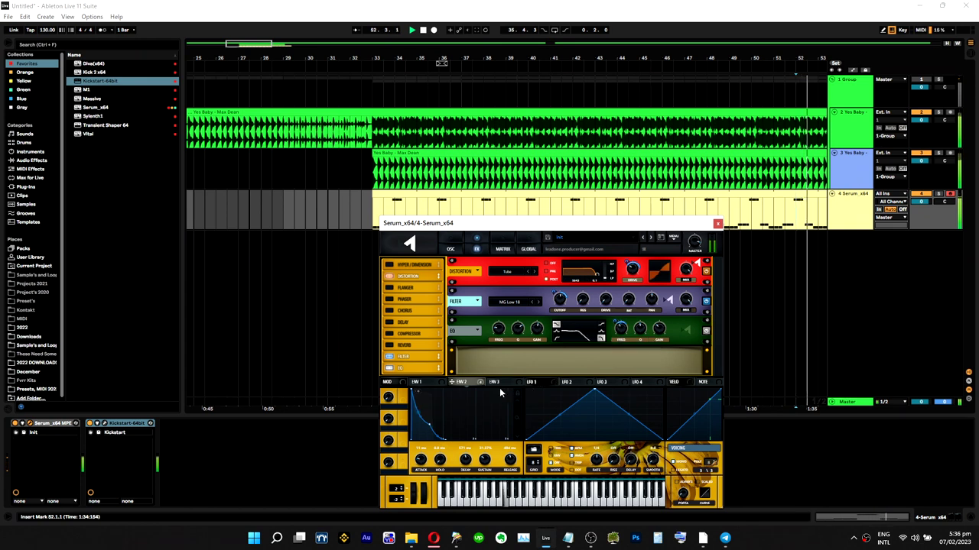
Step: Readjust the EQ high band's frequency and Q by ear, then shorten Envelope 2's decay and set its release to 132 ms
drag(642, 335, 634, 335)
key(space)
key(space)
key(space)
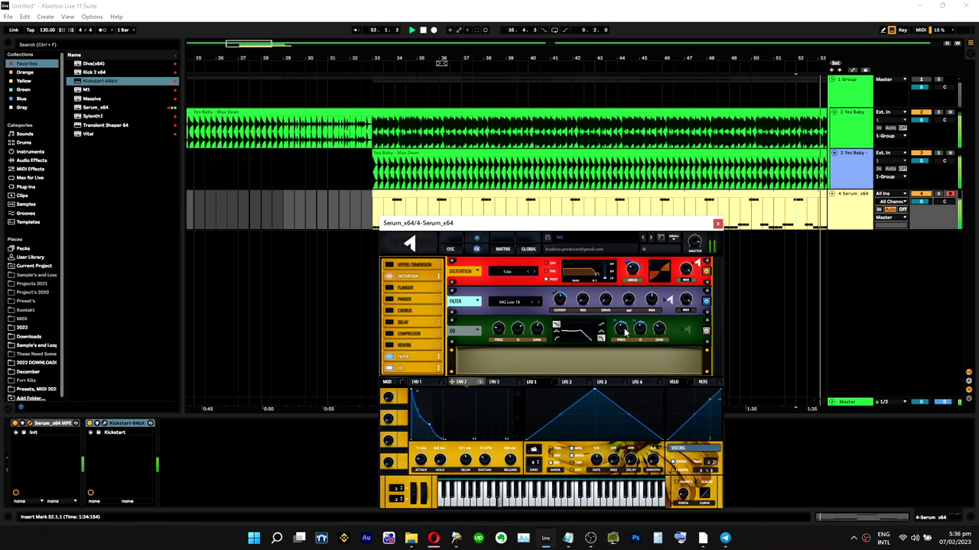
drag(620, 329, 621, 326)
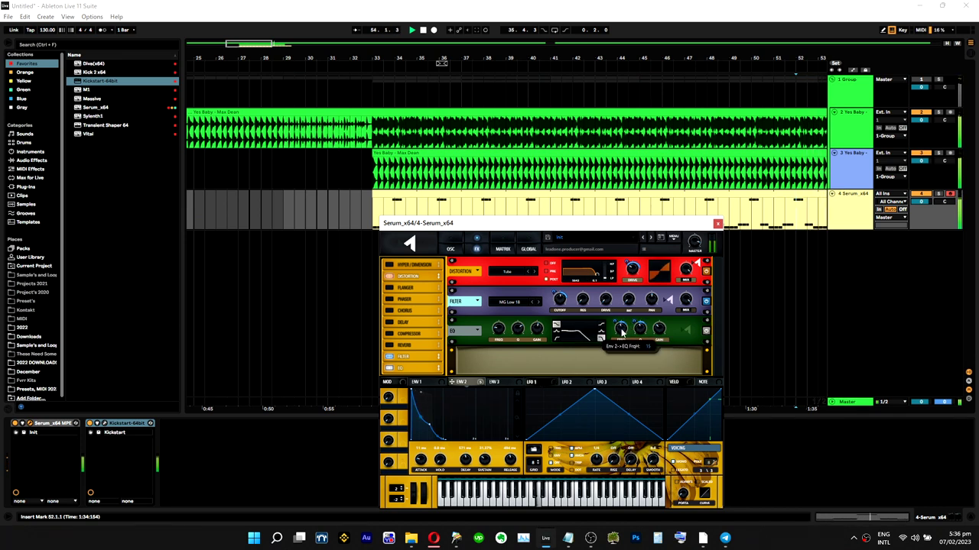
mouse_move(640, 334)
mouse_down()
mouse_move(638, 316)
mouse_move(643, 332)
mouse_up()
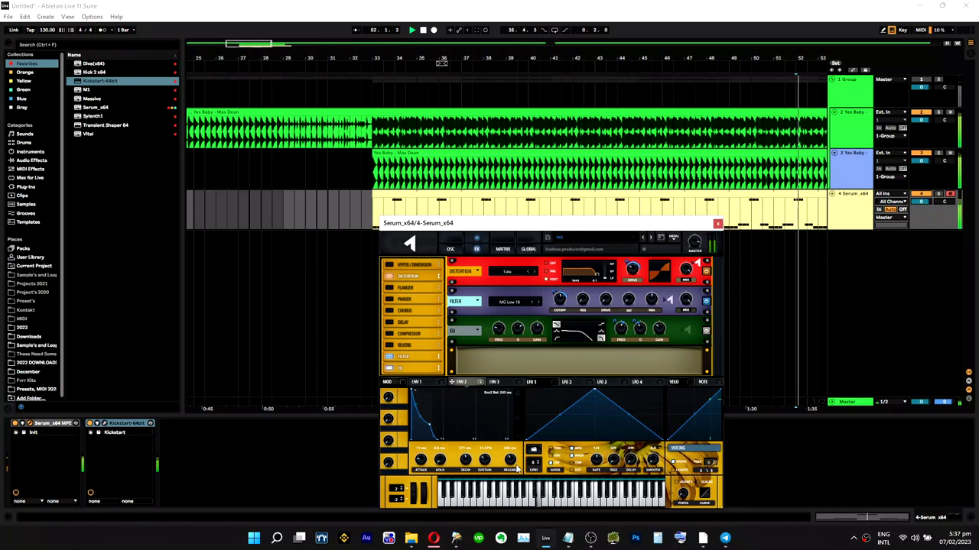
drag(420, 425, 426, 435)
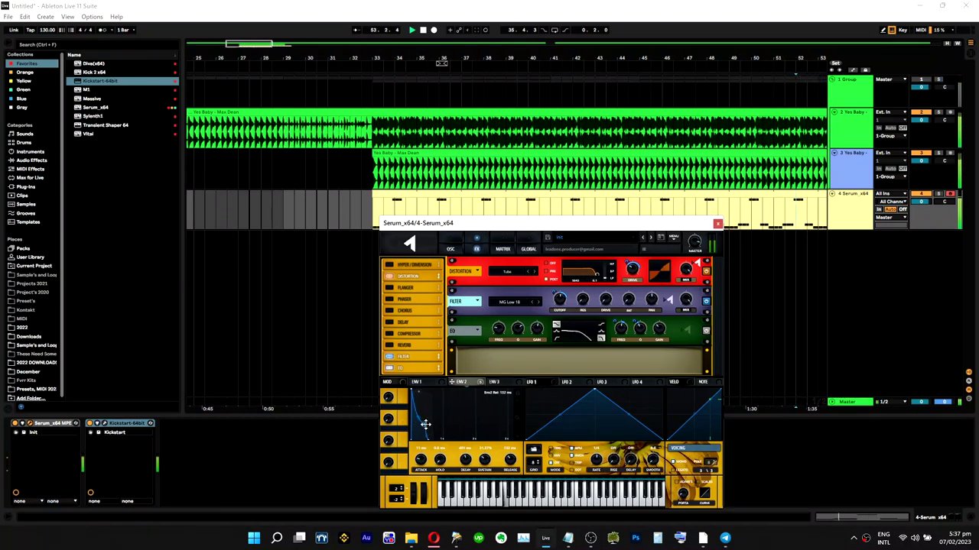
Step: Set oscillator B's octave to -1, audition oscillator A at -2 and return it to -1
click(451, 249)
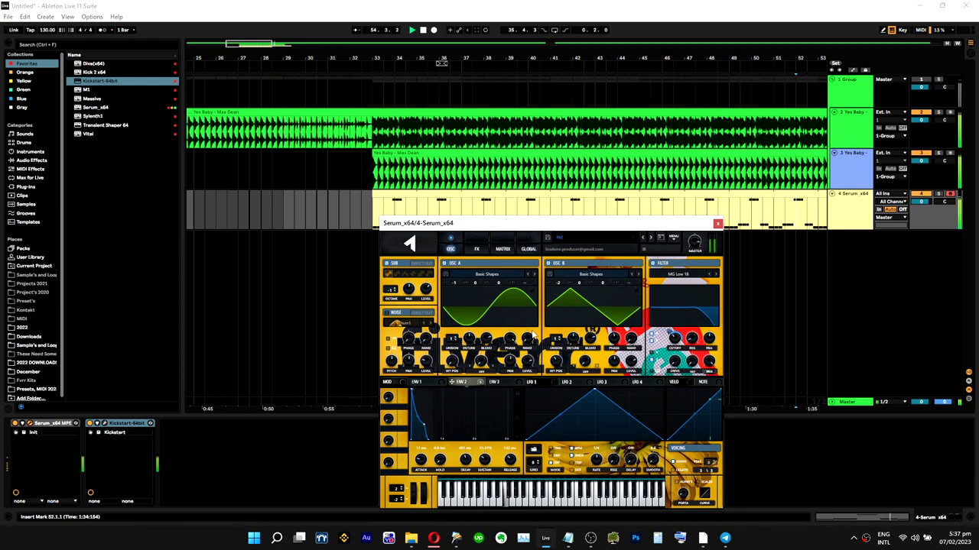
drag(557, 276, 564, 276)
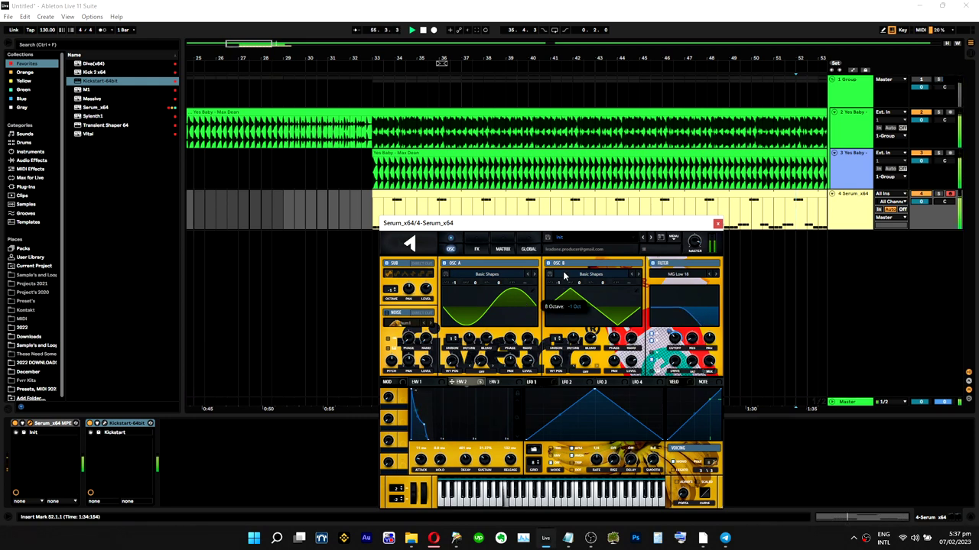
scroll(453, 285, down, 1)
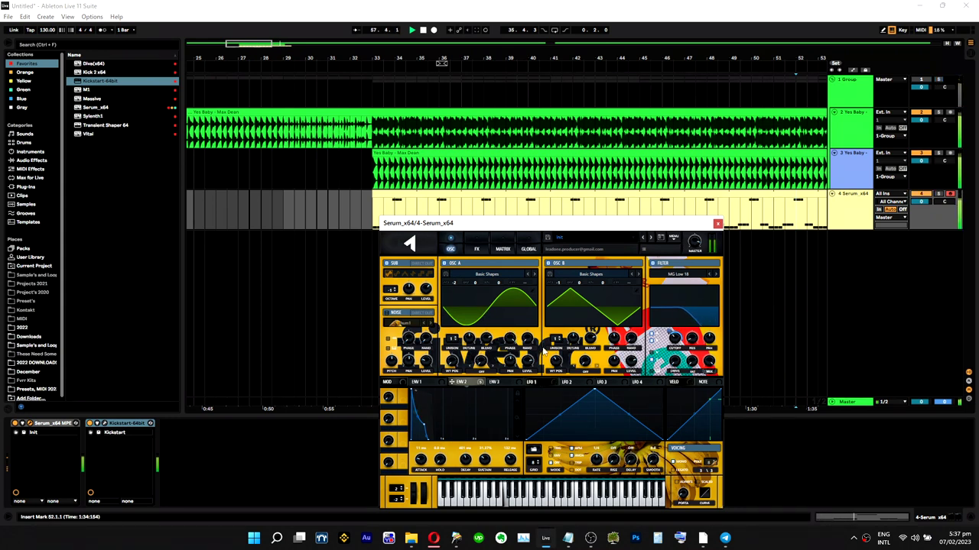
mouse_move(460, 281)
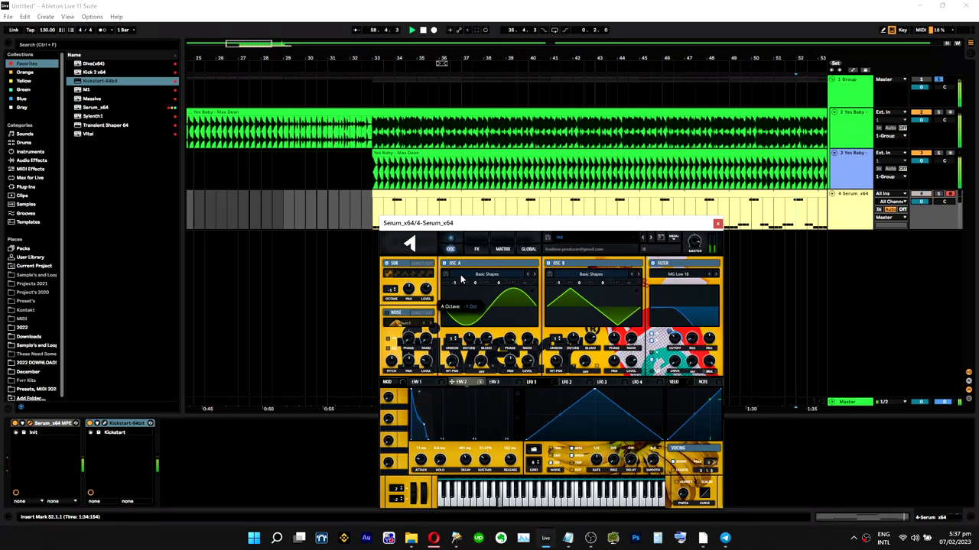
drag(457, 281, 458, 293)
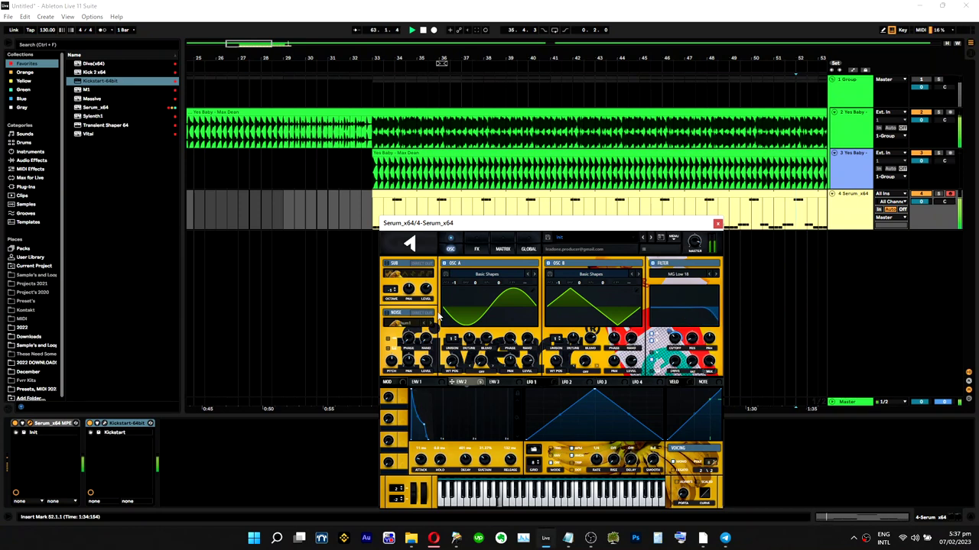
Step: Lower the sub oscillator's octave to -2 and assign its level to the first macro, labelled SUB
click(477, 248)
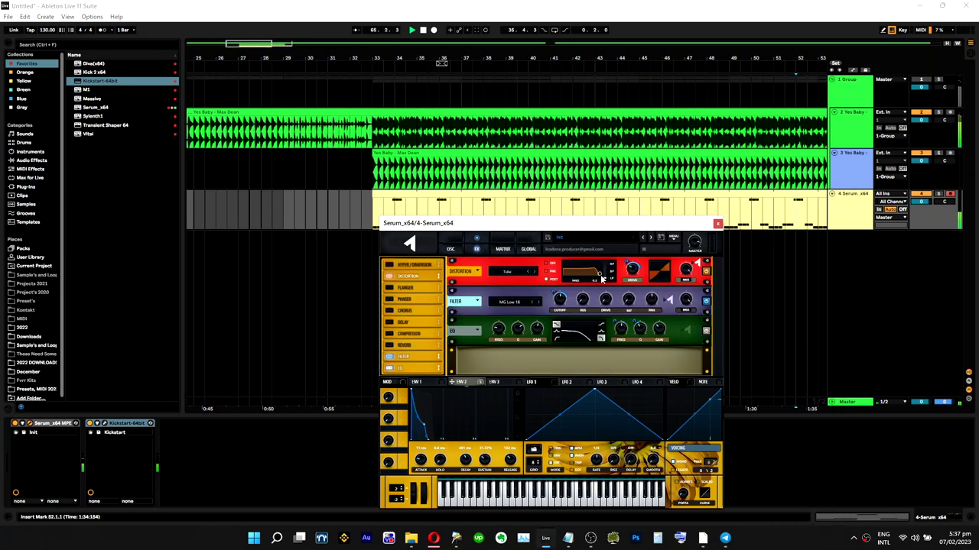
click(450, 250)
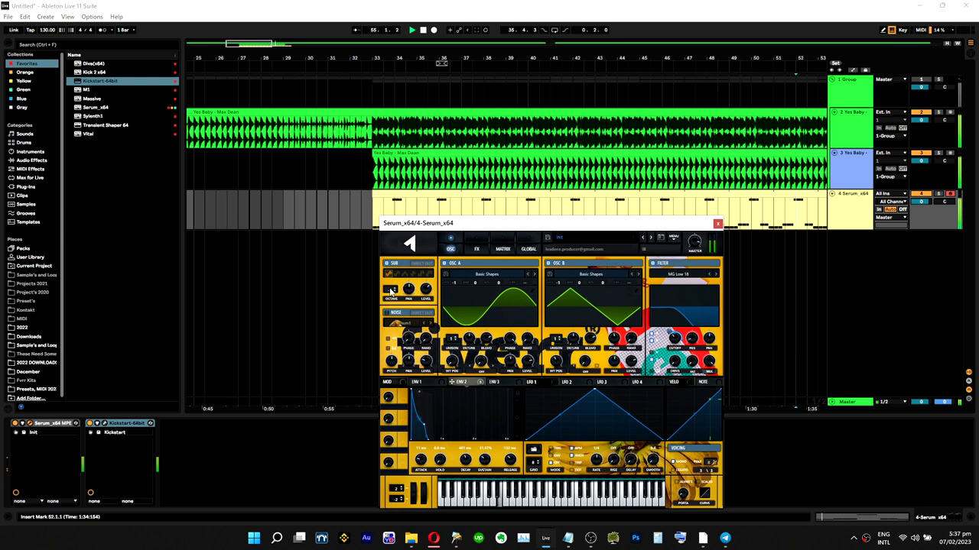
drag(392, 291, 392, 298)
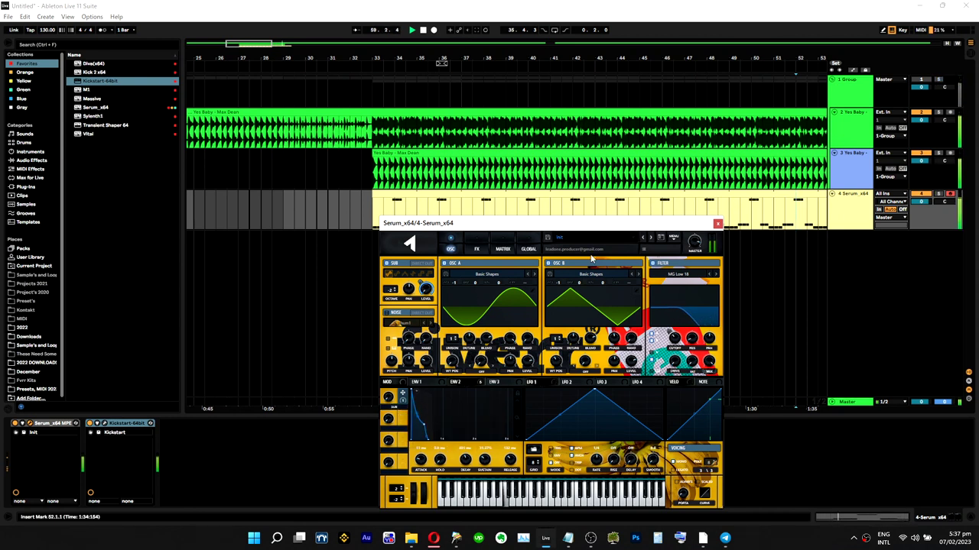
Step: Add a reverb at the end of the Serum effects chain in Hall mode and adjust its size, low cut and high cut
drag(541, 227, 363, 200)
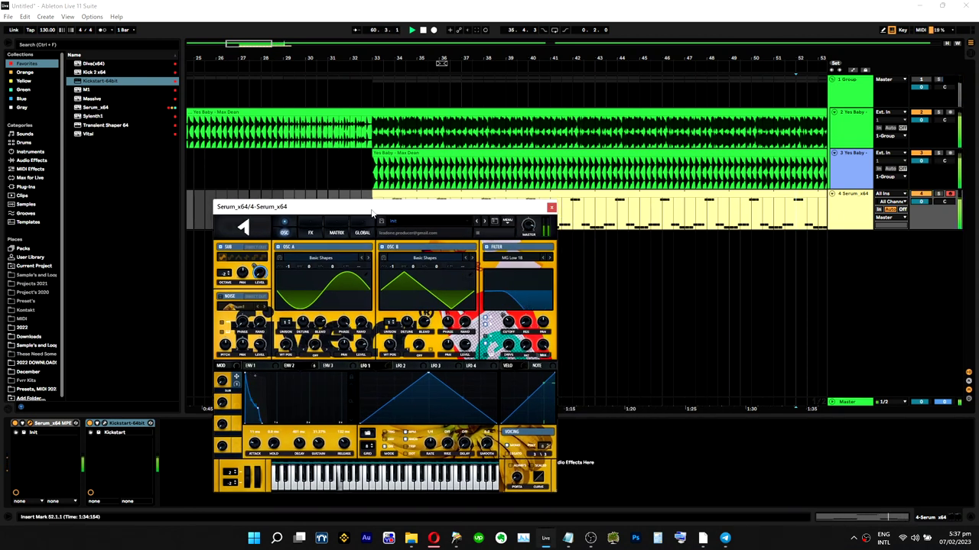
drag(586, 40, 312, 12)
drag(288, 64, 297, 63)
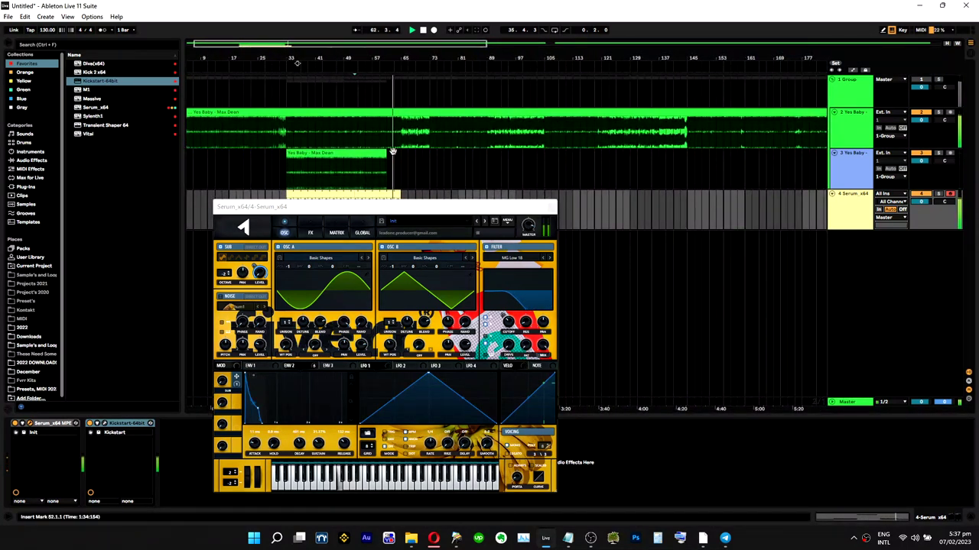
click(311, 232)
drag(232, 422, 236, 420)
drag(361, 344, 360, 356)
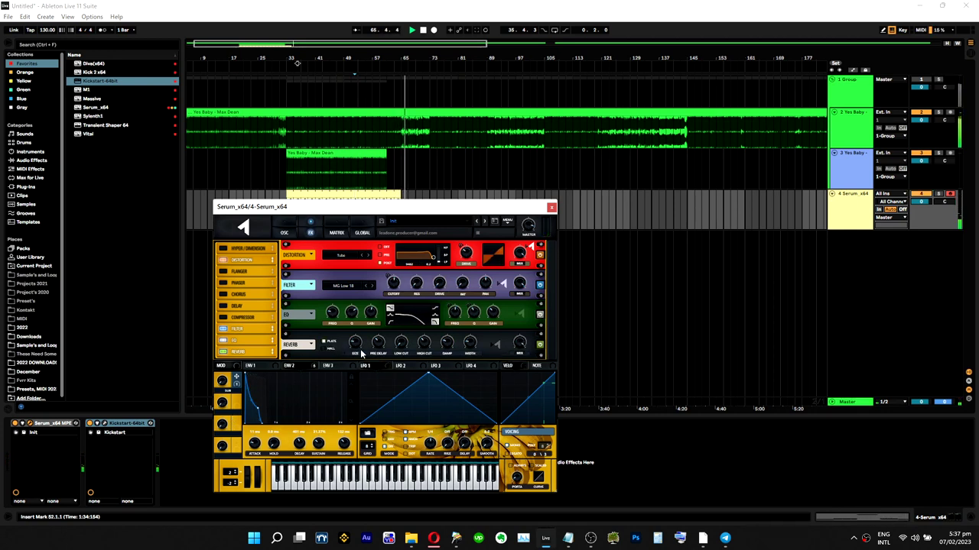
drag(406, 346, 415, 302)
drag(425, 342, 430, 335)
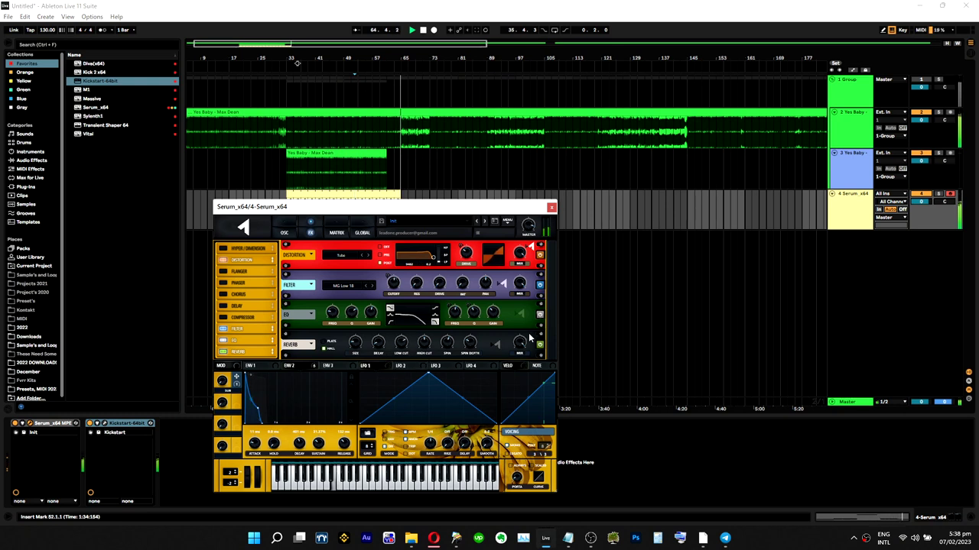
Step: Replay from bar 52 and set the reverb's mix to 12%
key(space)
key(space)
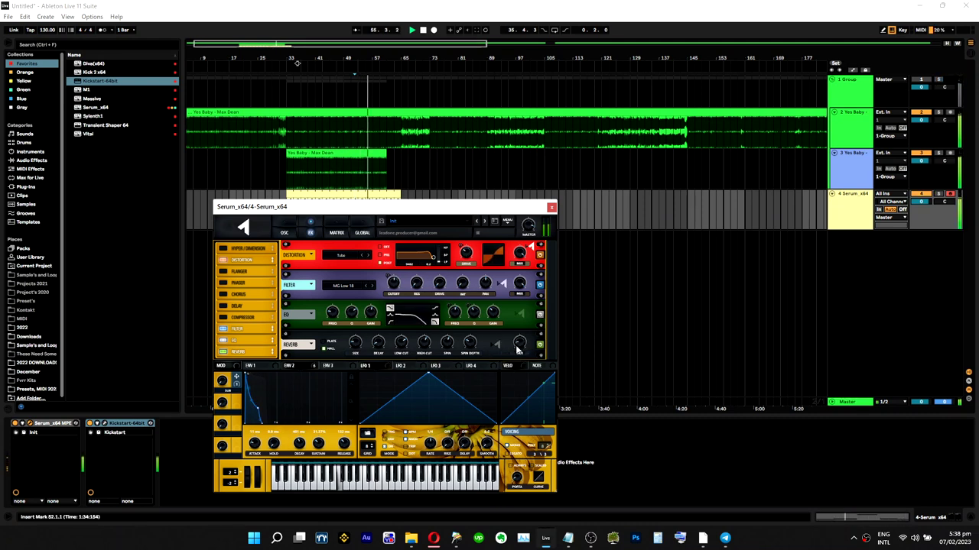
drag(516, 348, 518, 351)
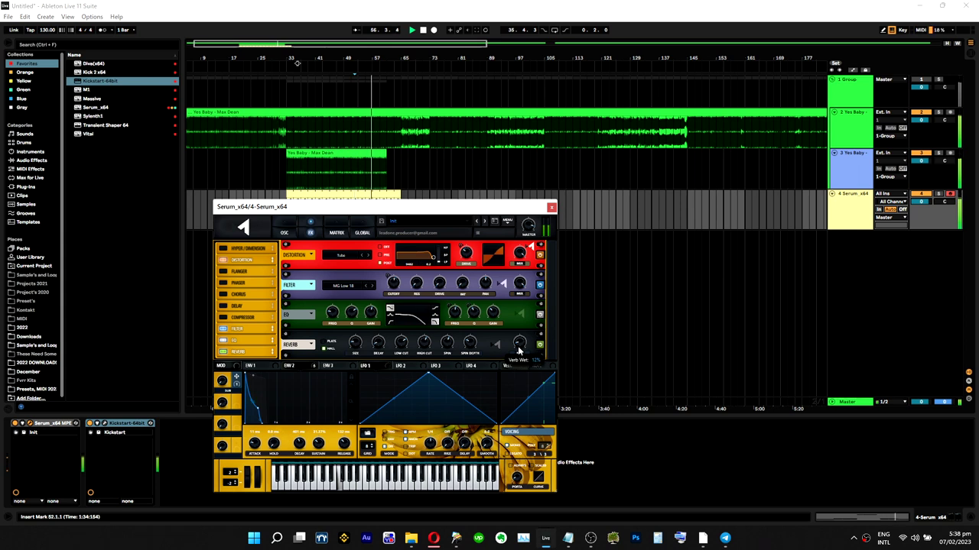